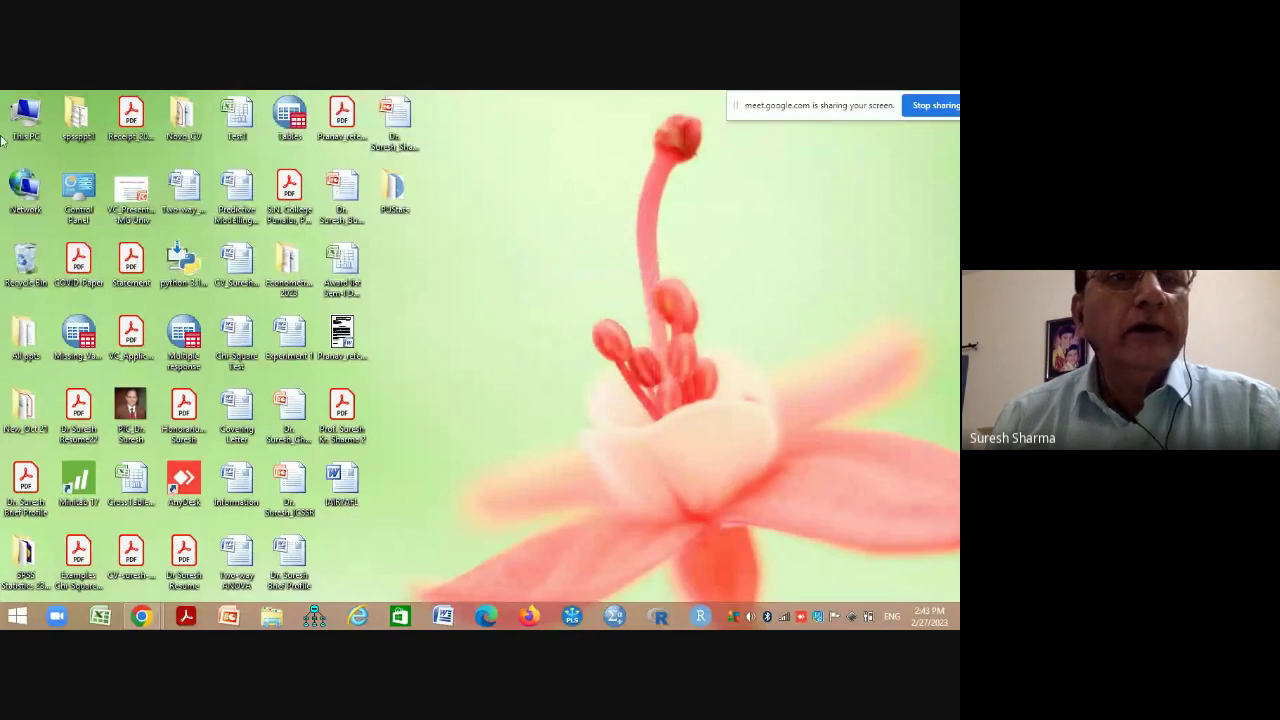
Open the age SPSS data file from the "Data for spss workshop" folder inside spssppt1
{"action": "double_click", "coordinate": [77, 120]}
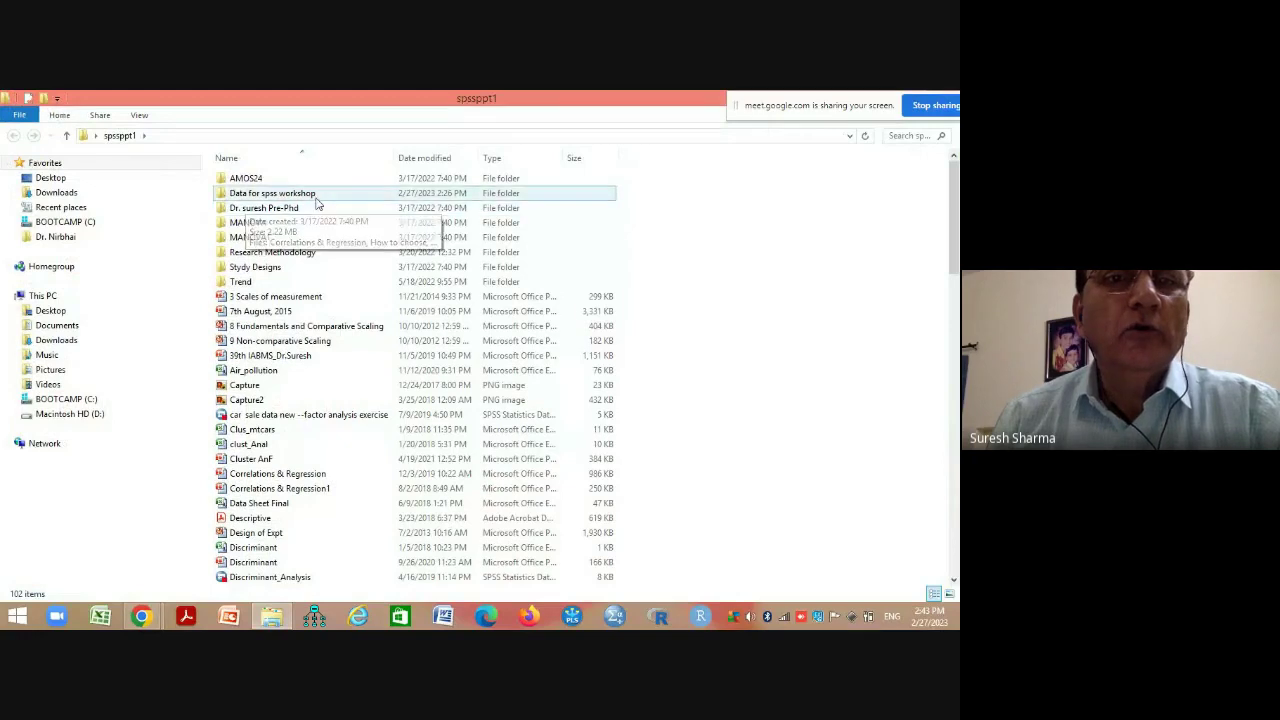
{"action": "double_click", "coordinate": [272, 193]}
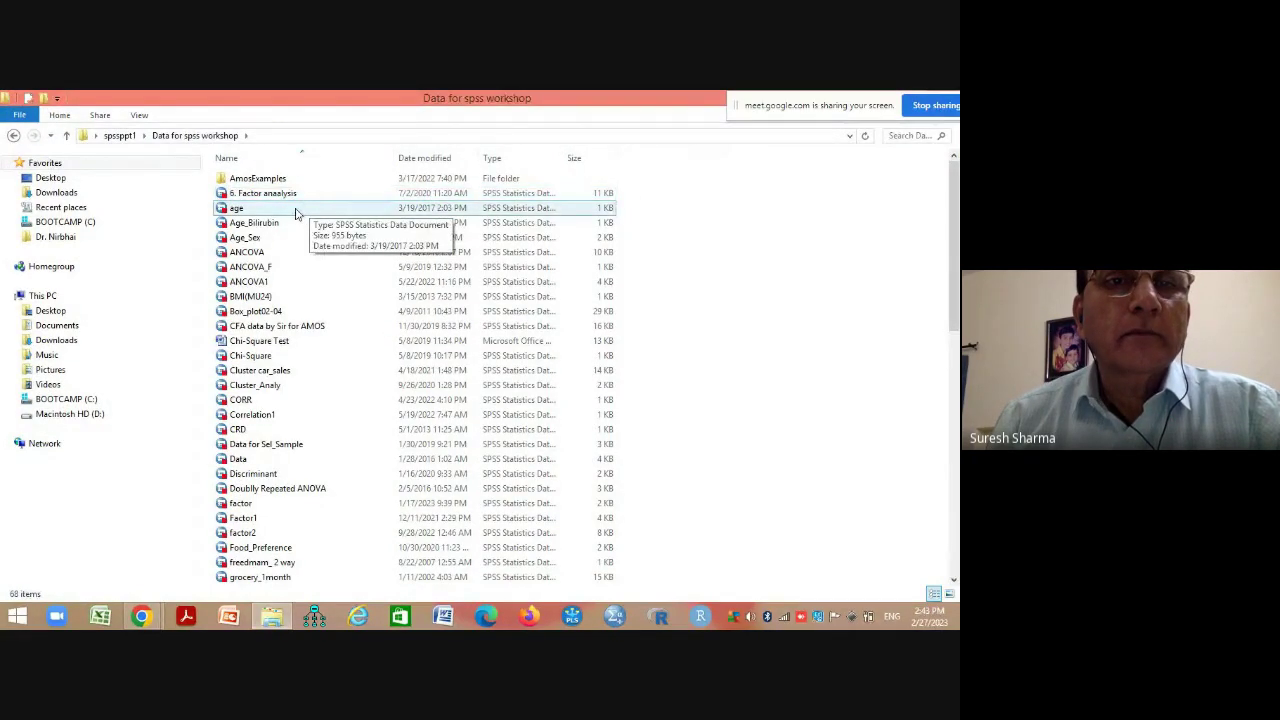
{"action": "double_click", "coordinate": [295, 210]}
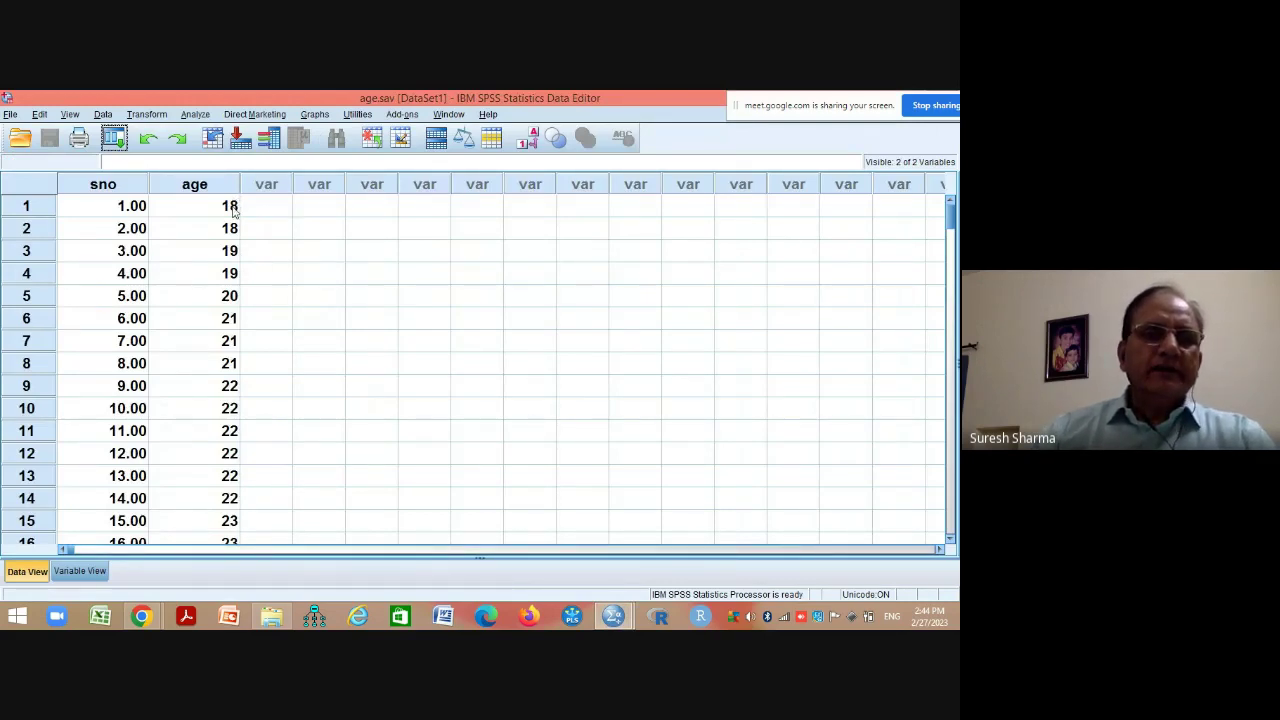
Review the sno and age records through the dataset and return to the first case
{"action": "scroll", "coordinate": [232, 210], "scroll_direction": "down", "scroll_amount": 14}
{"action": "scroll", "coordinate": [232, 212], "scroll_direction": "up", "scroll_amount": 10}
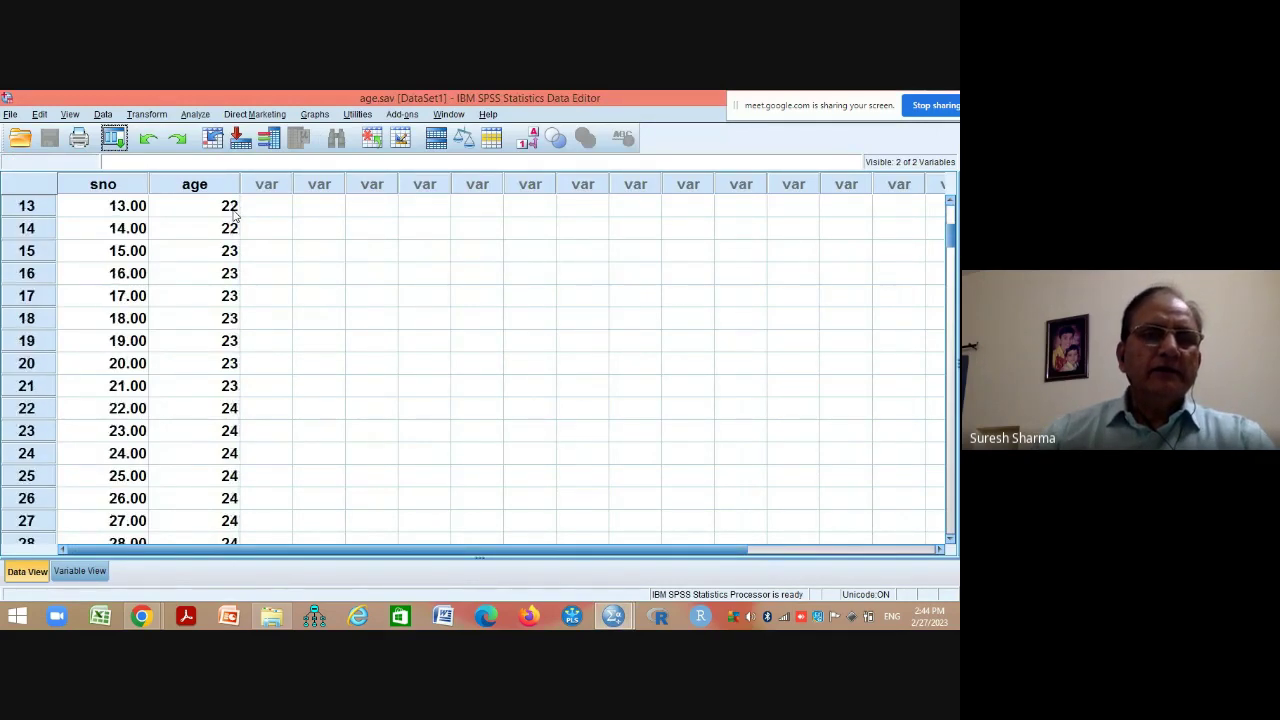
{"action": "scroll", "coordinate": [233, 214], "scroll_direction": "up", "scroll_amount": 4}
{"action": "scroll", "coordinate": [228, 216], "scroll_direction": "down", "scroll_amount": 20}
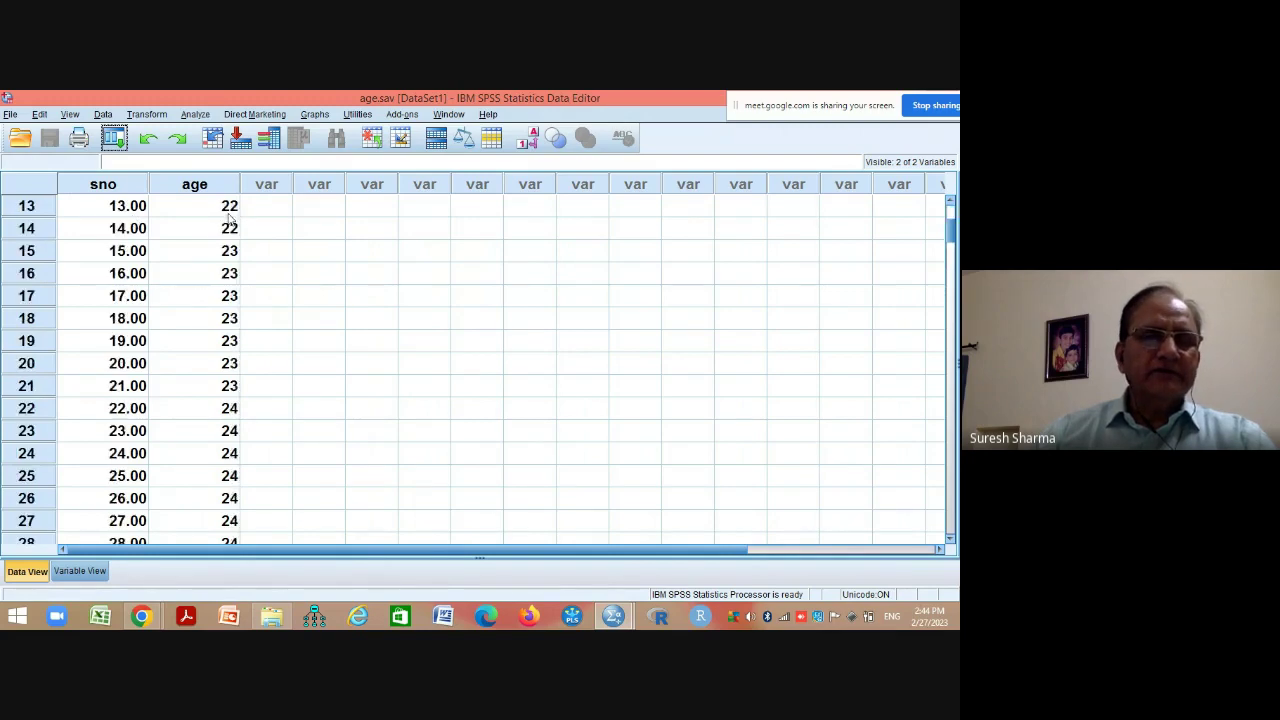
{"action": "scroll", "coordinate": [232, 226], "scroll_direction": "down", "scroll_amount": 18}
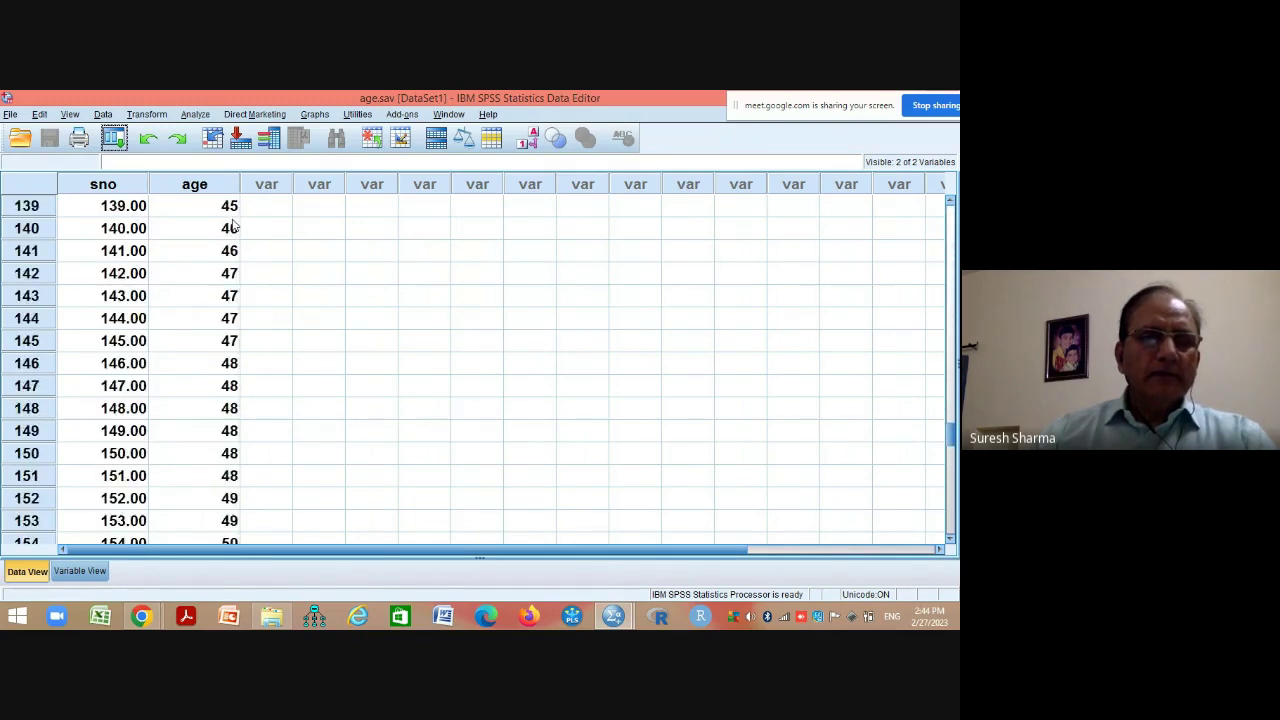
{"action": "scroll", "coordinate": [233, 226], "scroll_direction": "up", "scroll_amount": 20}
{"action": "scroll", "coordinate": [233, 226], "scroll_direction": "up", "scroll_amount": 20}
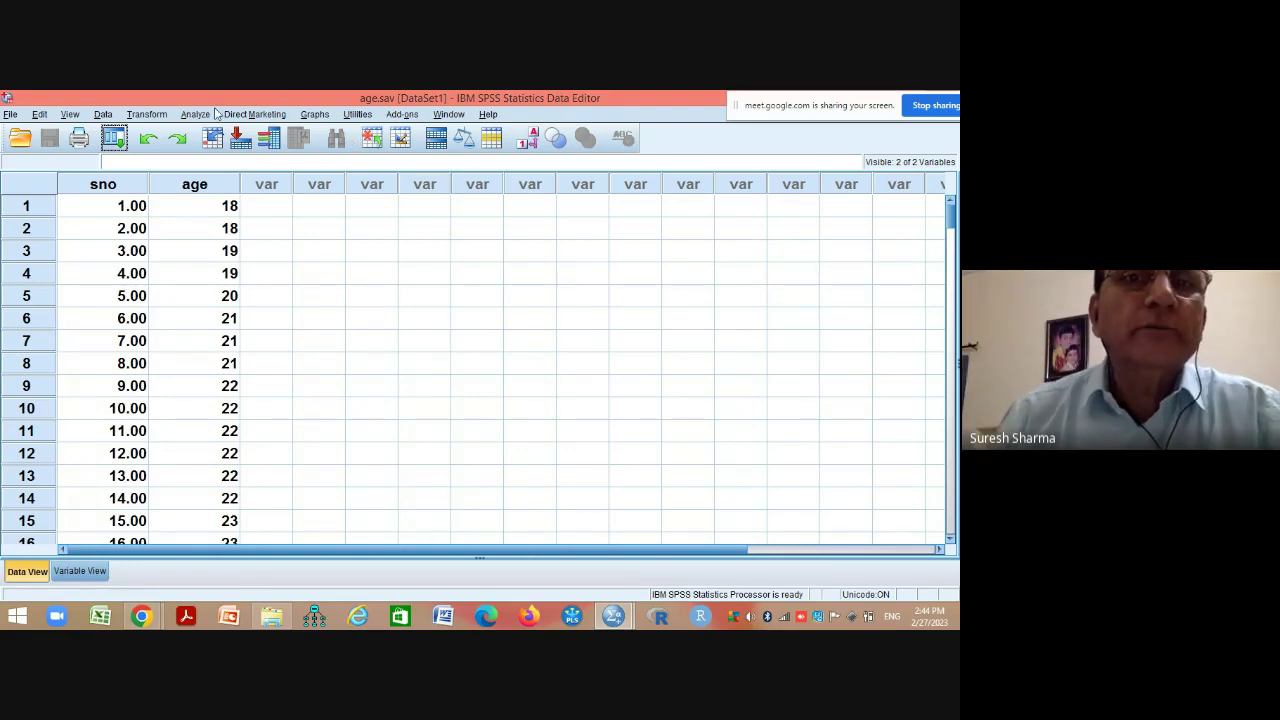
Create a legacy histogram of the age variable with the normal curve displayed
{"action": "left_click", "coordinate": [308, 116]}
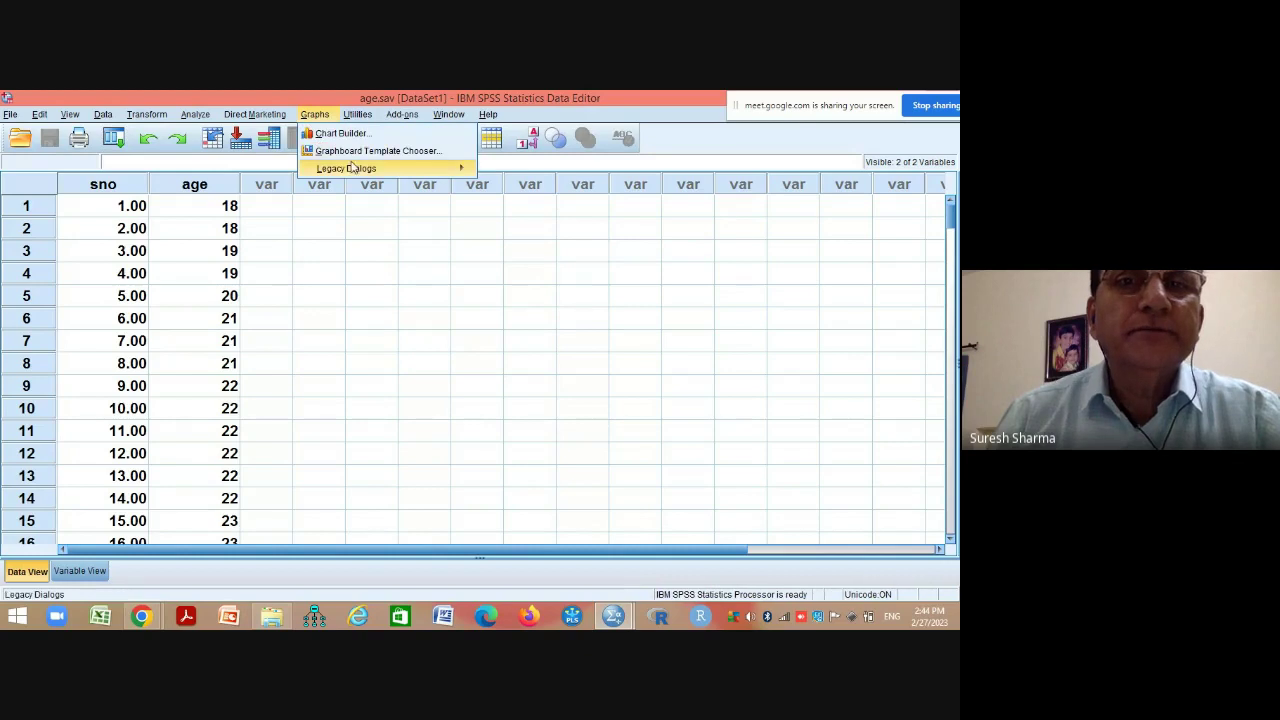
{"action": "mouse_move", "coordinate": [355, 170]}
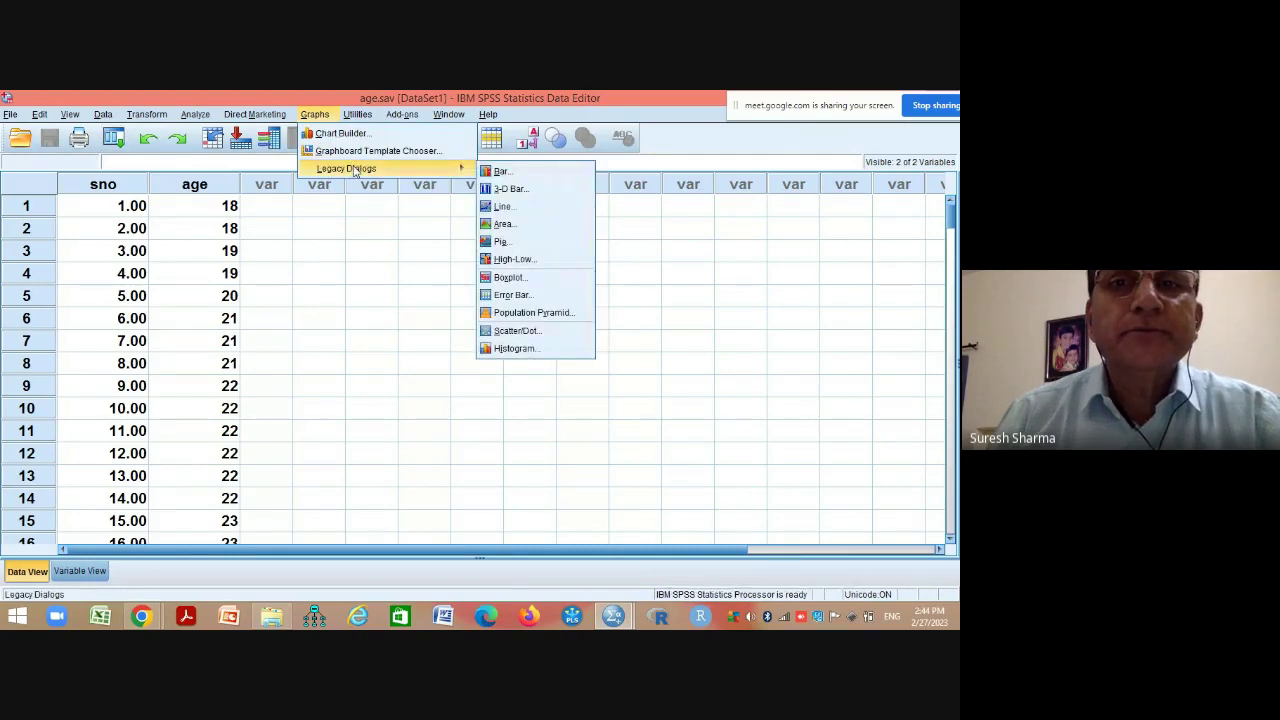
{"action": "left_click", "coordinate": [525, 348]}
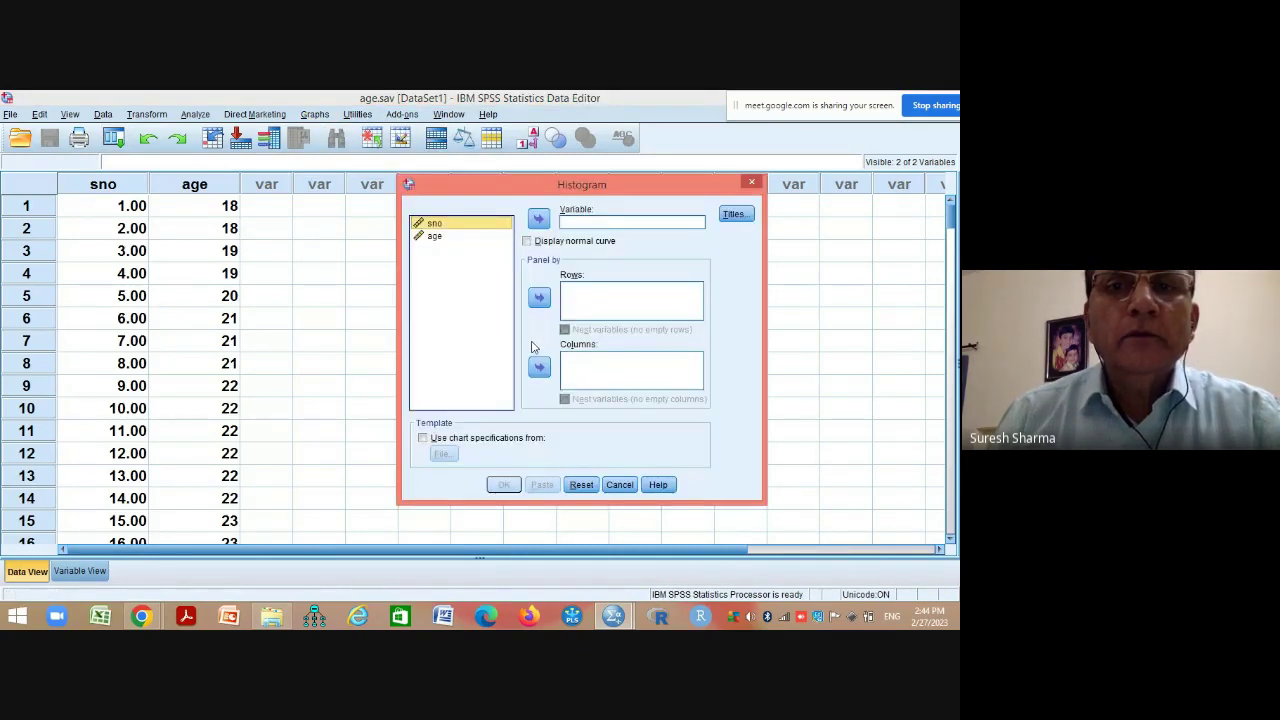
{"action": "left_click", "coordinate": [447, 240]}
{"action": "left_click", "coordinate": [538, 219]}
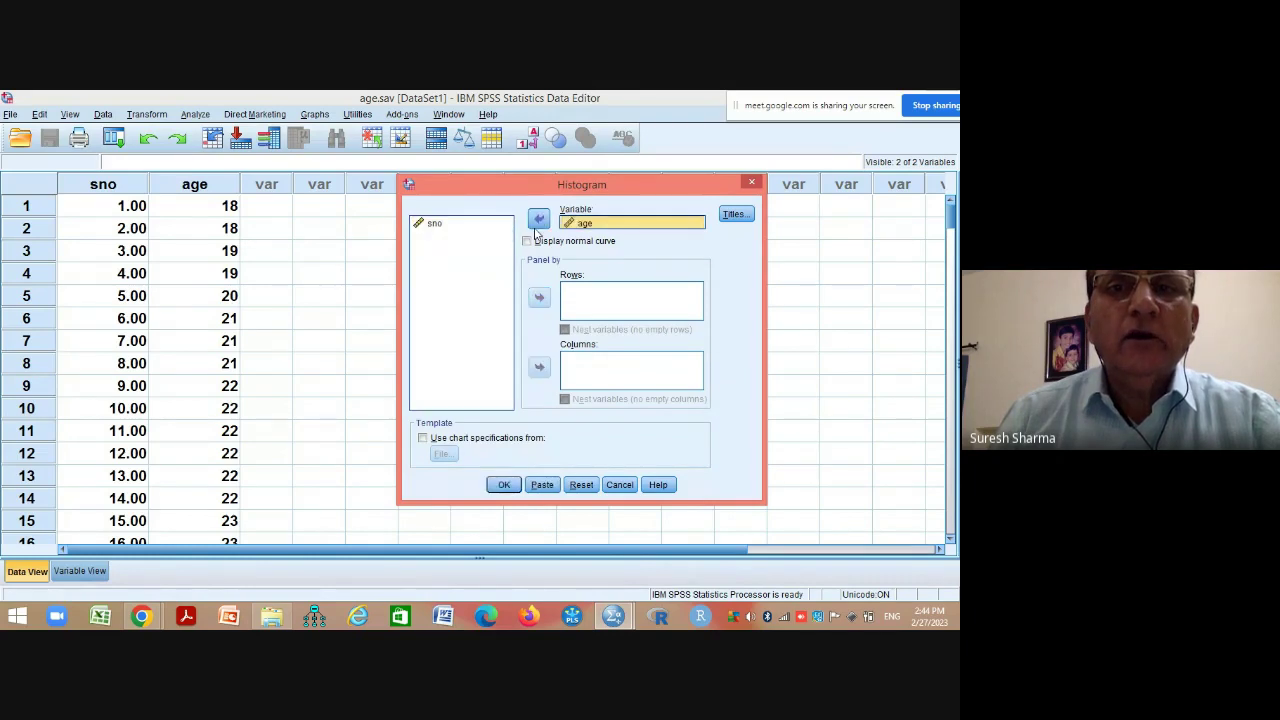
{"action": "left_click", "coordinate": [527, 242]}
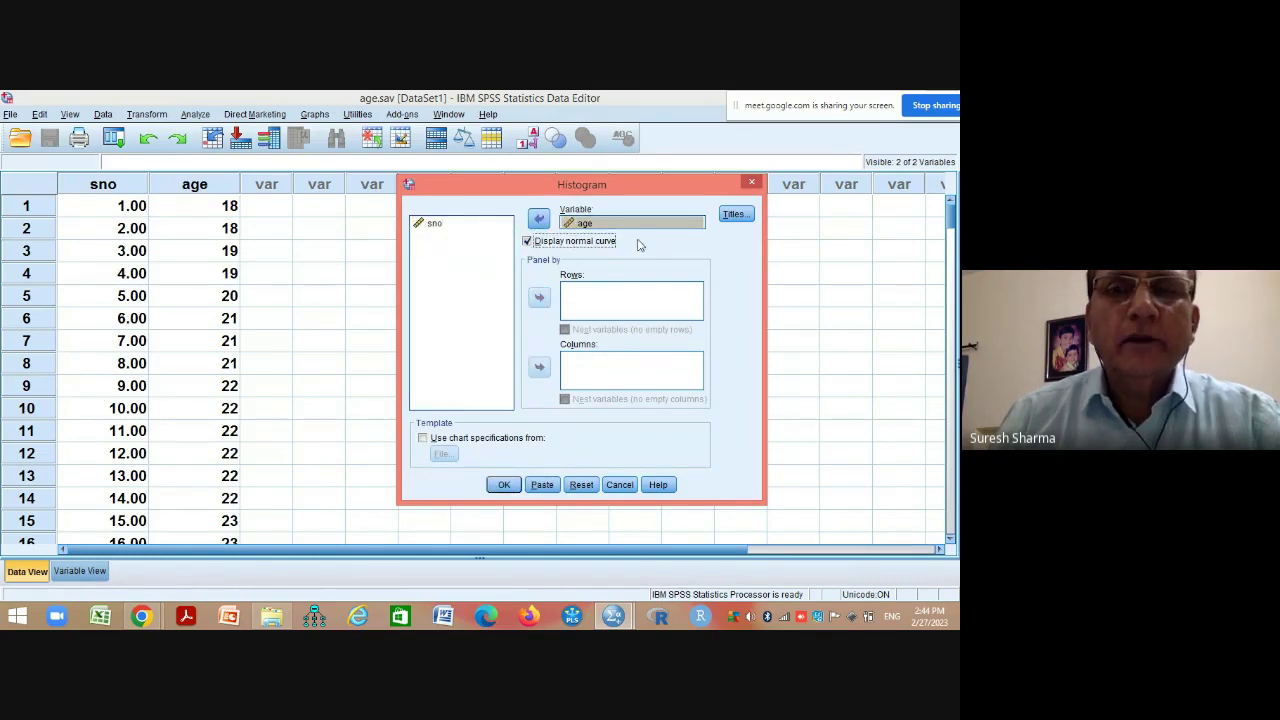
{"action": "left_click", "coordinate": [503, 486]}
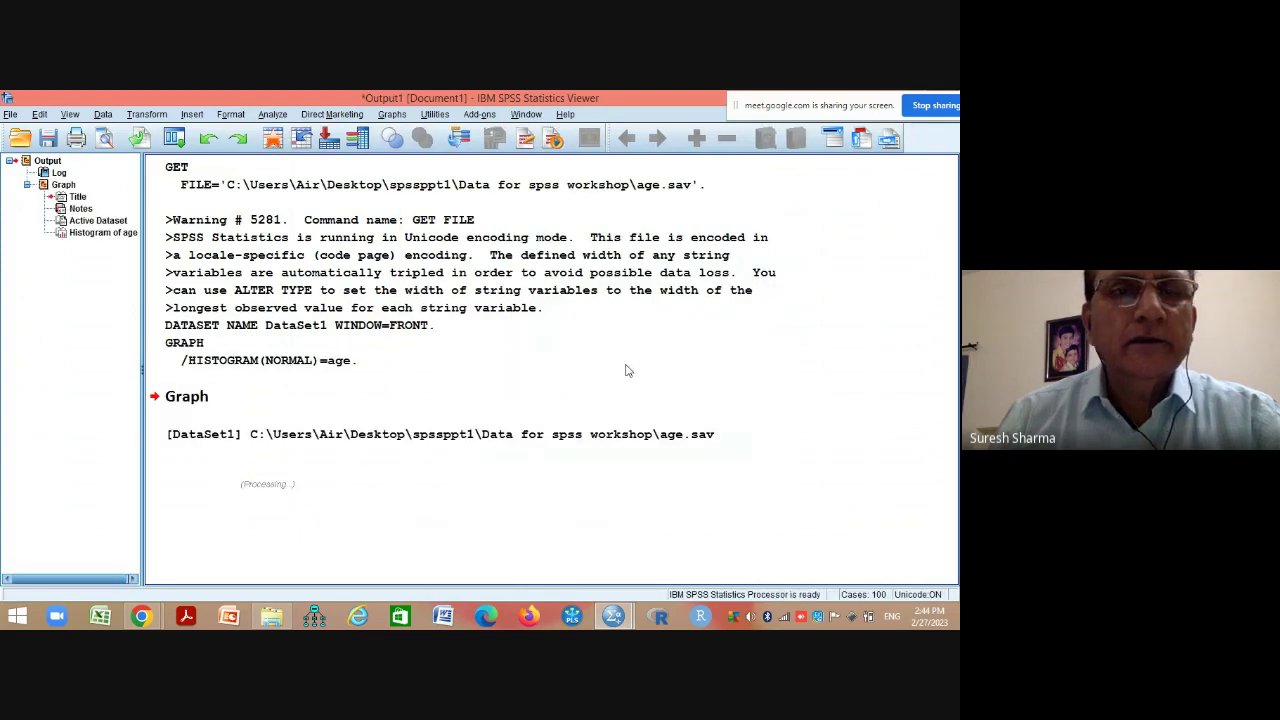
{"action": "scroll", "coordinate": [634, 368], "scroll_direction": "down", "scroll_amount": 5}
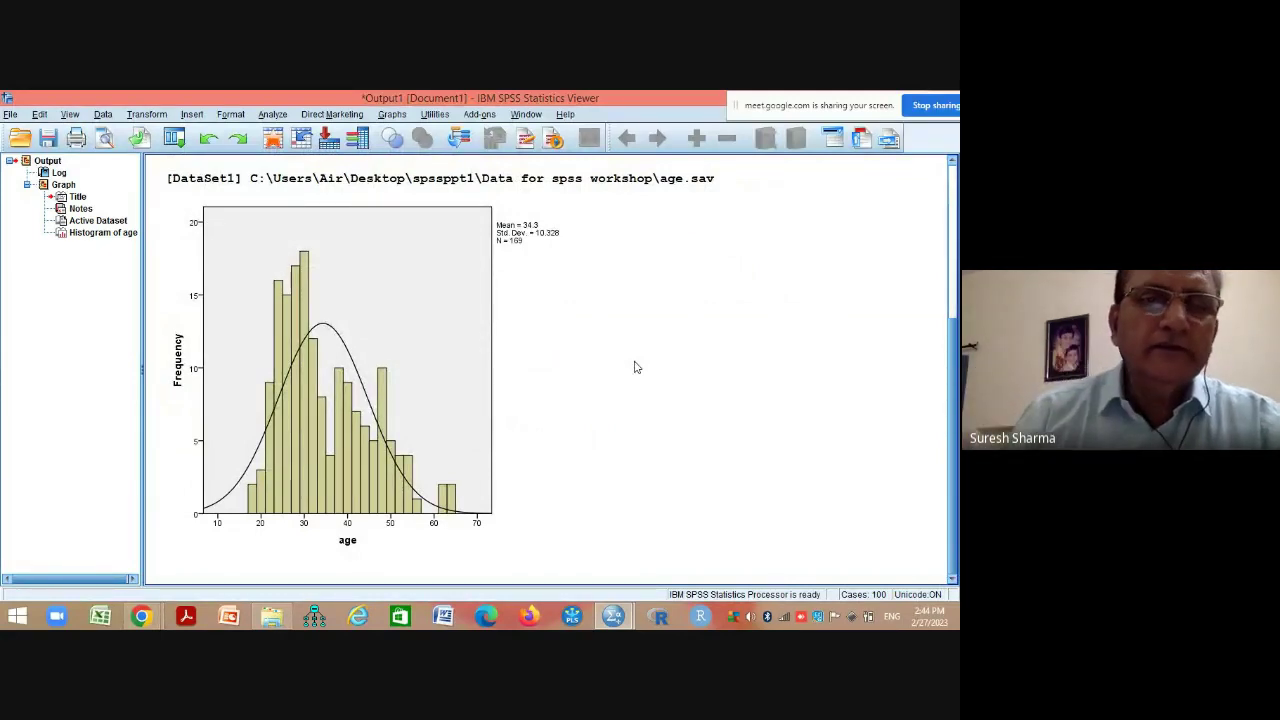
Examine the age histogram's shape against its normal curve, moving the screen-sharing bar out of the way
{"action": "left_click", "coordinate": [219, 515]}
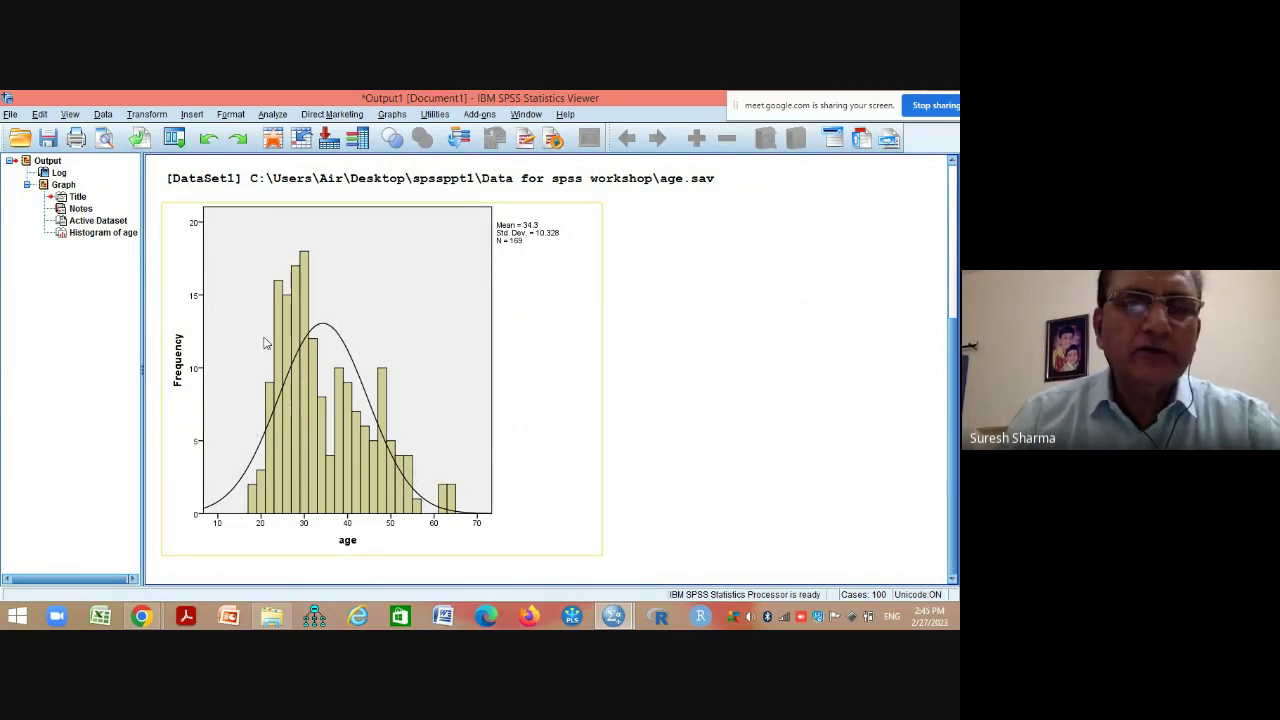
{"action": "left_click", "coordinate": [680, 438]}
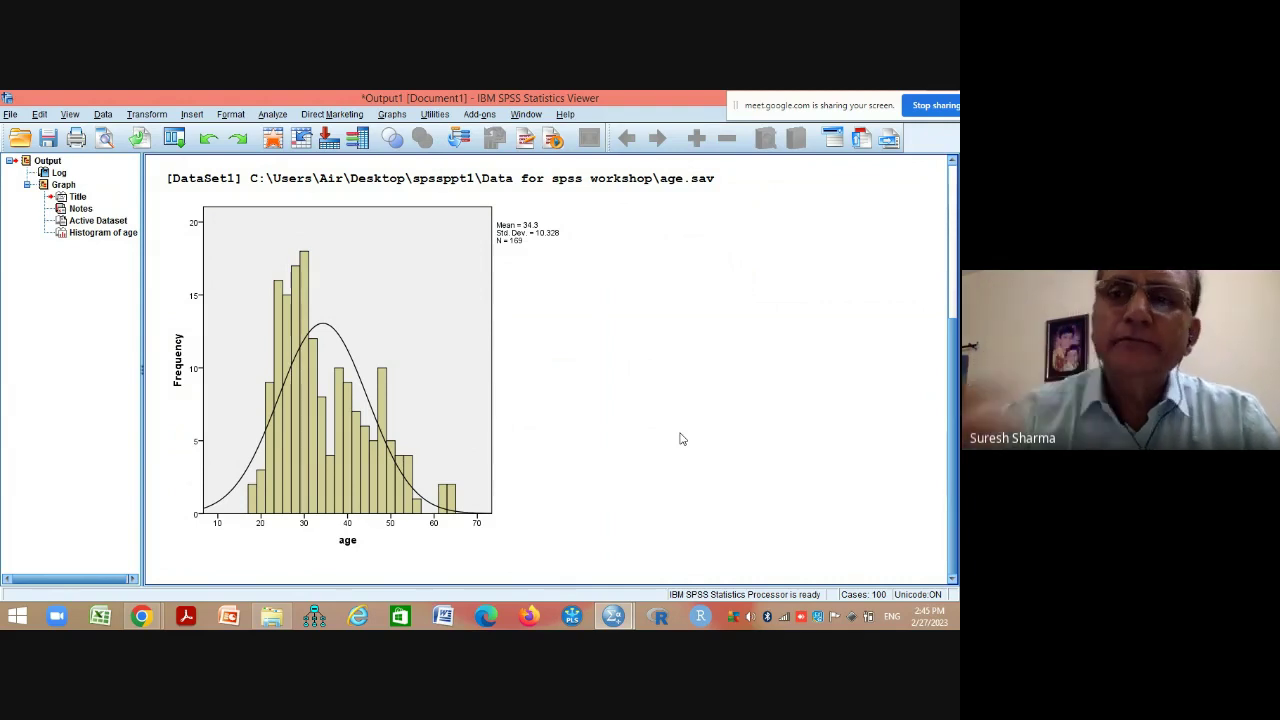
{"action": "left_click_drag", "start_coordinate": [736, 110], "coordinate": [958, 110]}
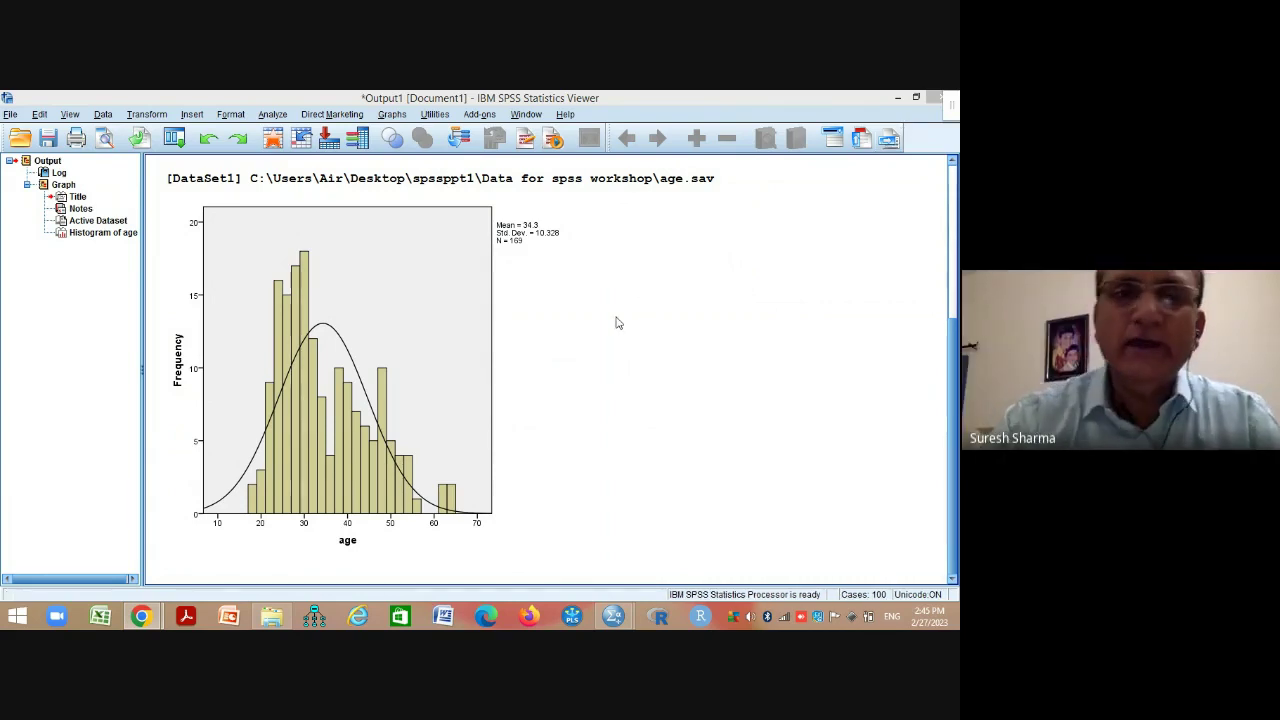
{"action": "left_click", "coordinate": [377, 363]}
{"action": "left_click", "coordinate": [683, 361]}
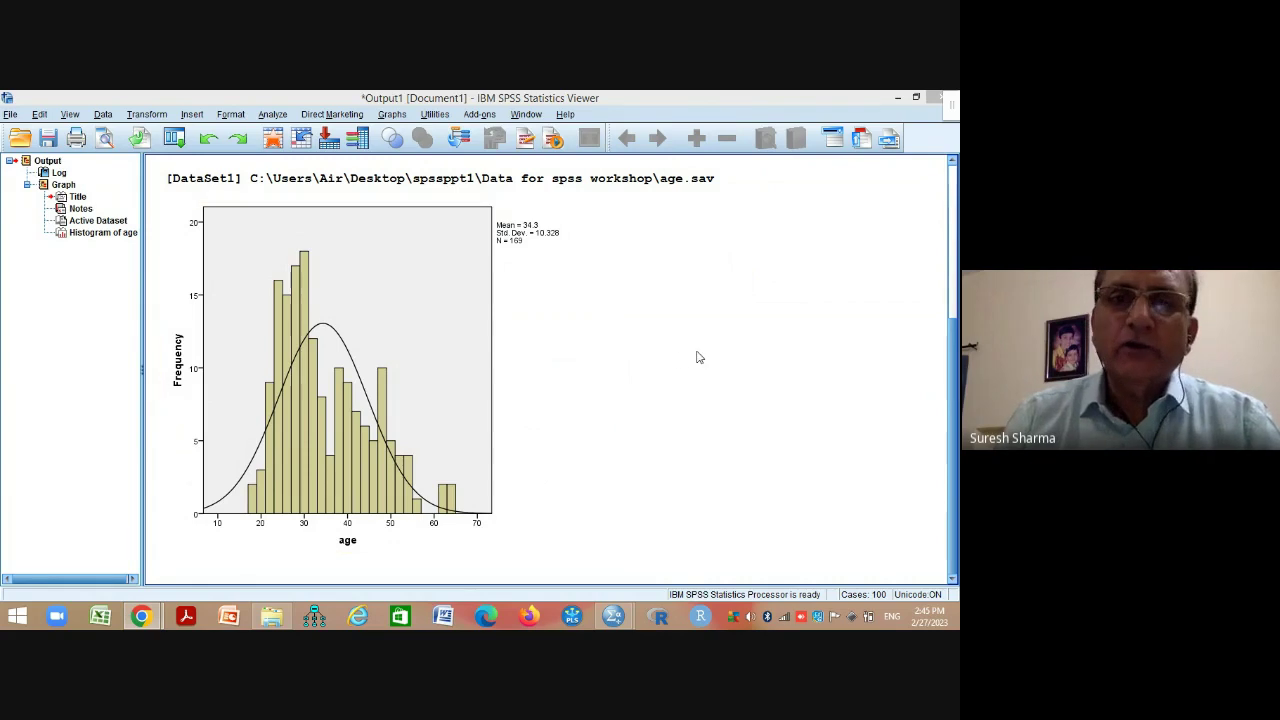
{"action": "left_click", "coordinate": [437, 398]}
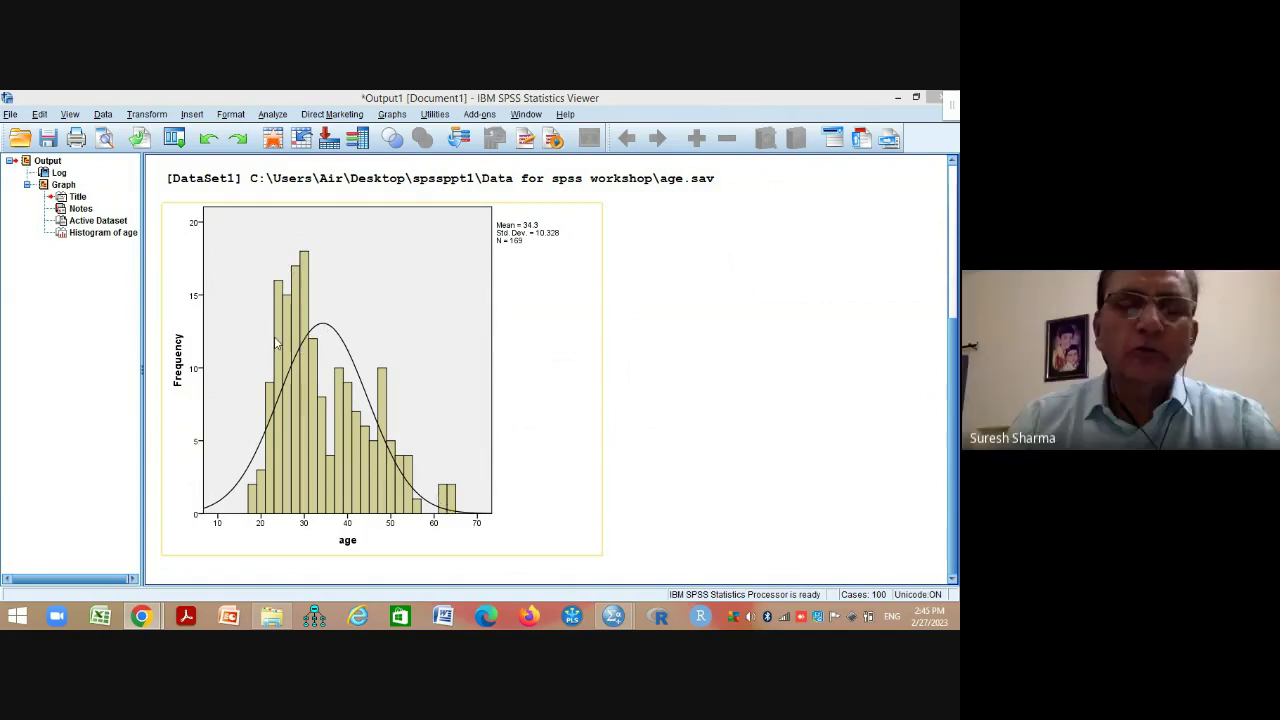
{"action": "left_click", "coordinate": [708, 352]}
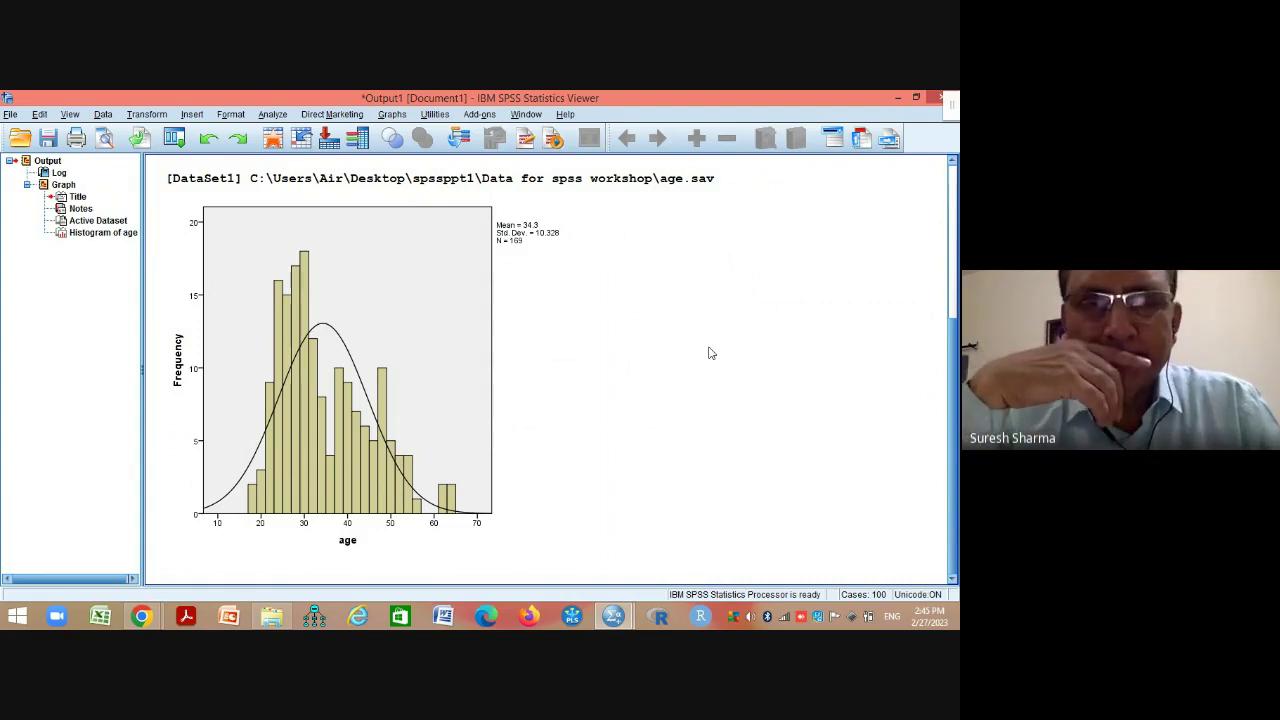
{"action": "left_click", "coordinate": [550, 360]}
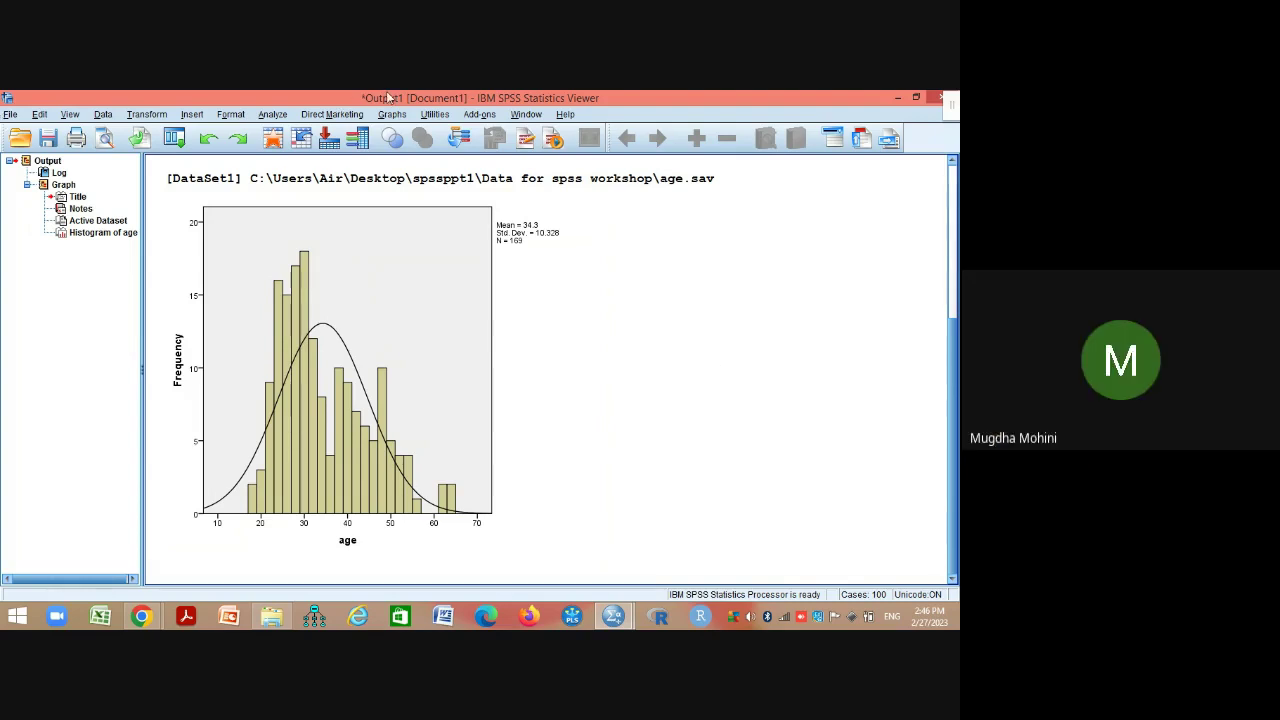
{"action": "left_click", "coordinate": [265, 275]}
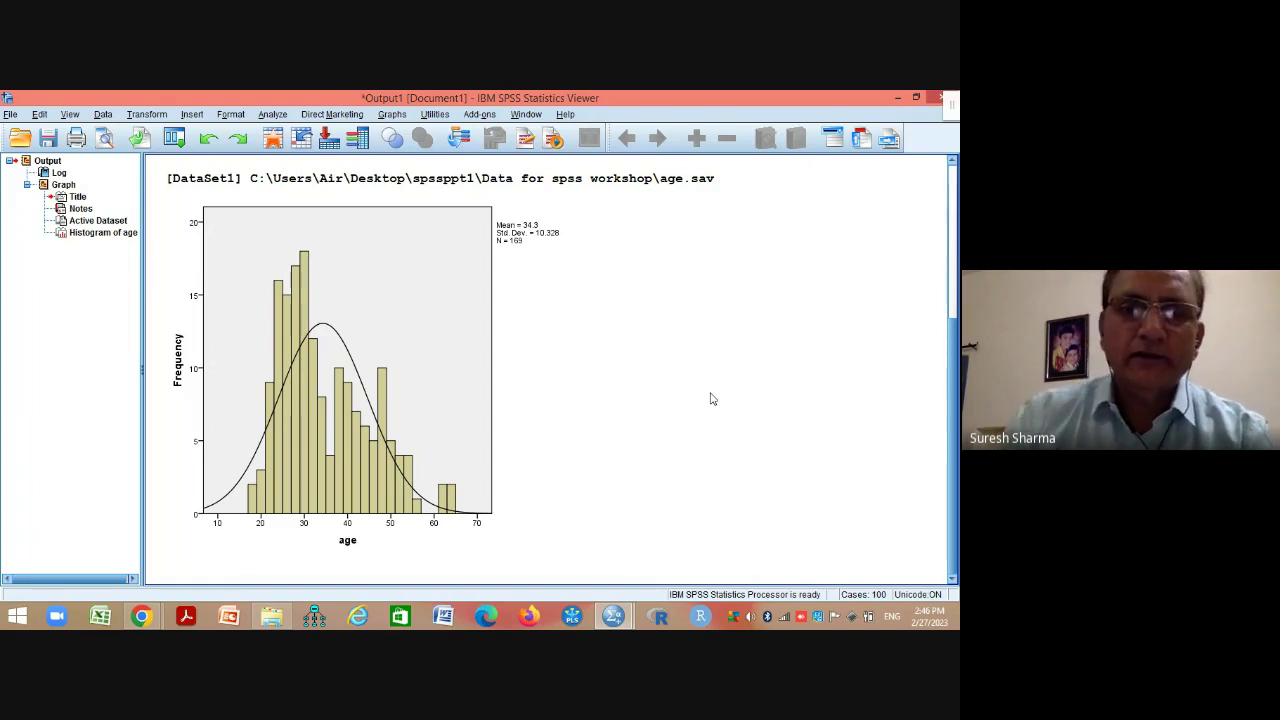
From the age.sav dataset, start defining a simple legacy boxplot using summaries of separate variables
{"action": "mouse_move", "coordinate": [605, 617]}
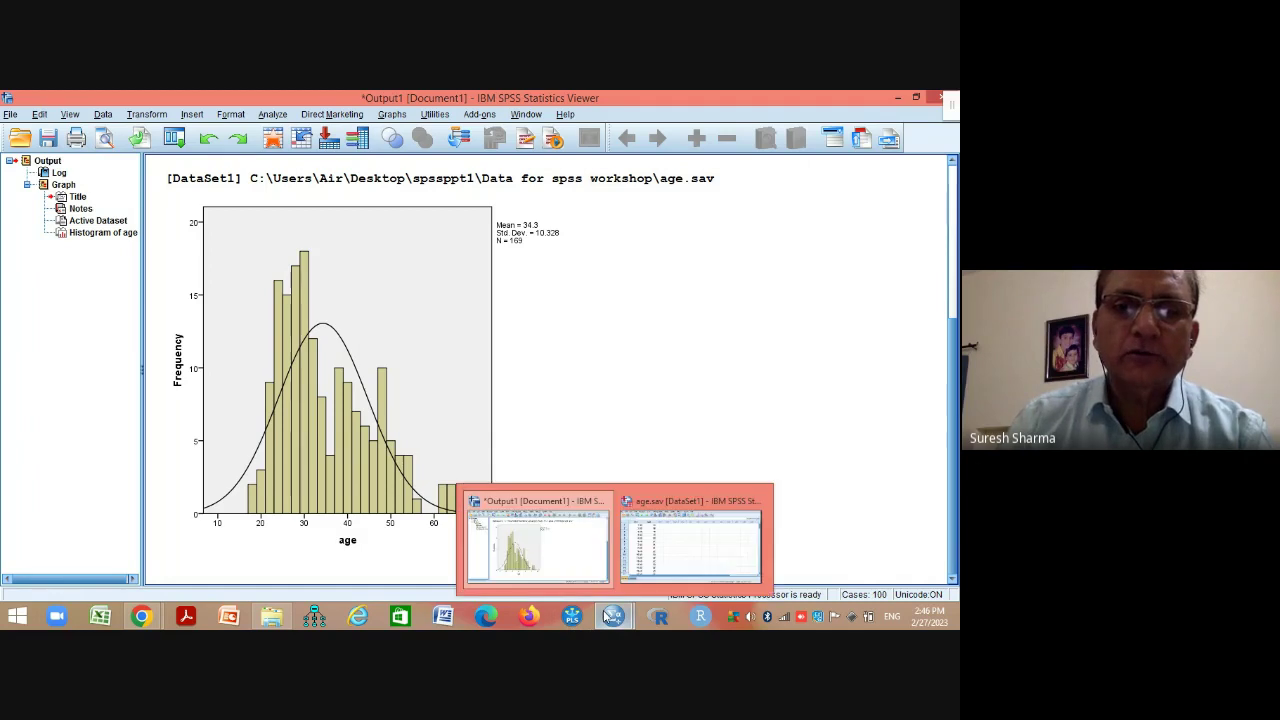
{"action": "left_click", "coordinate": [694, 543]}
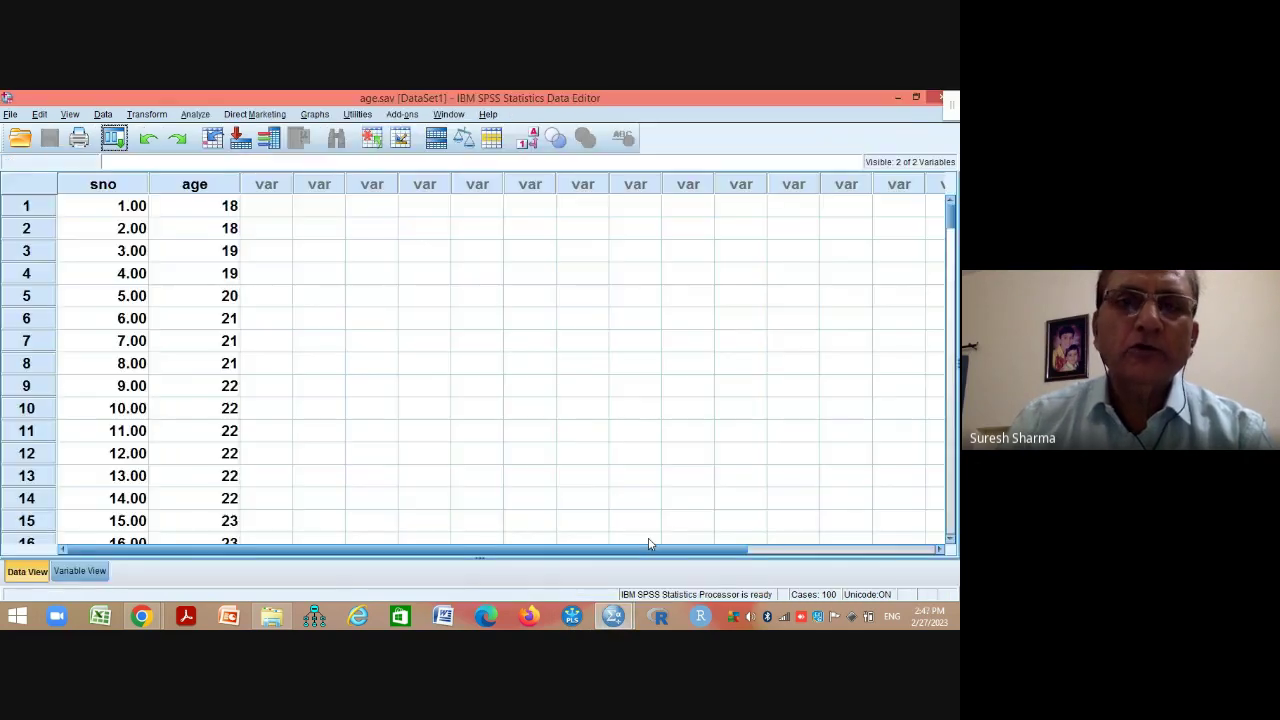
{"action": "left_click", "coordinate": [313, 114]}
{"action": "mouse_move", "coordinate": [400, 168]}
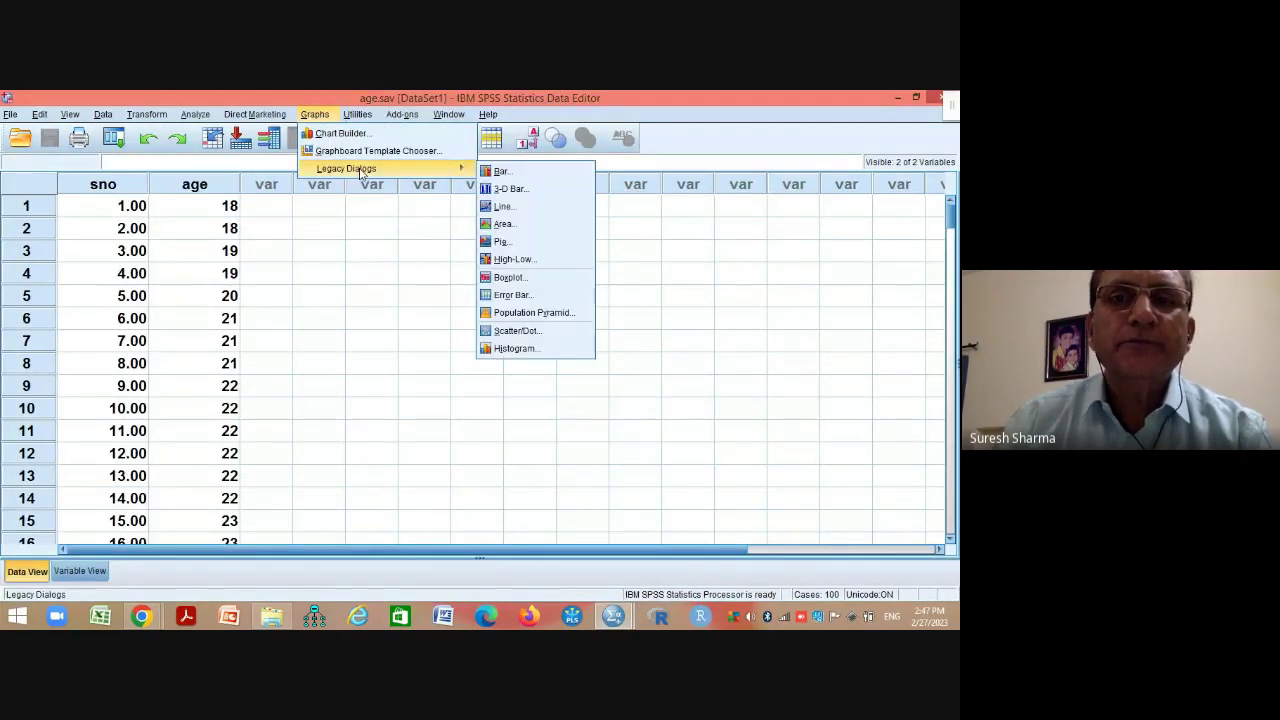
{"action": "left_click", "coordinate": [518, 277]}
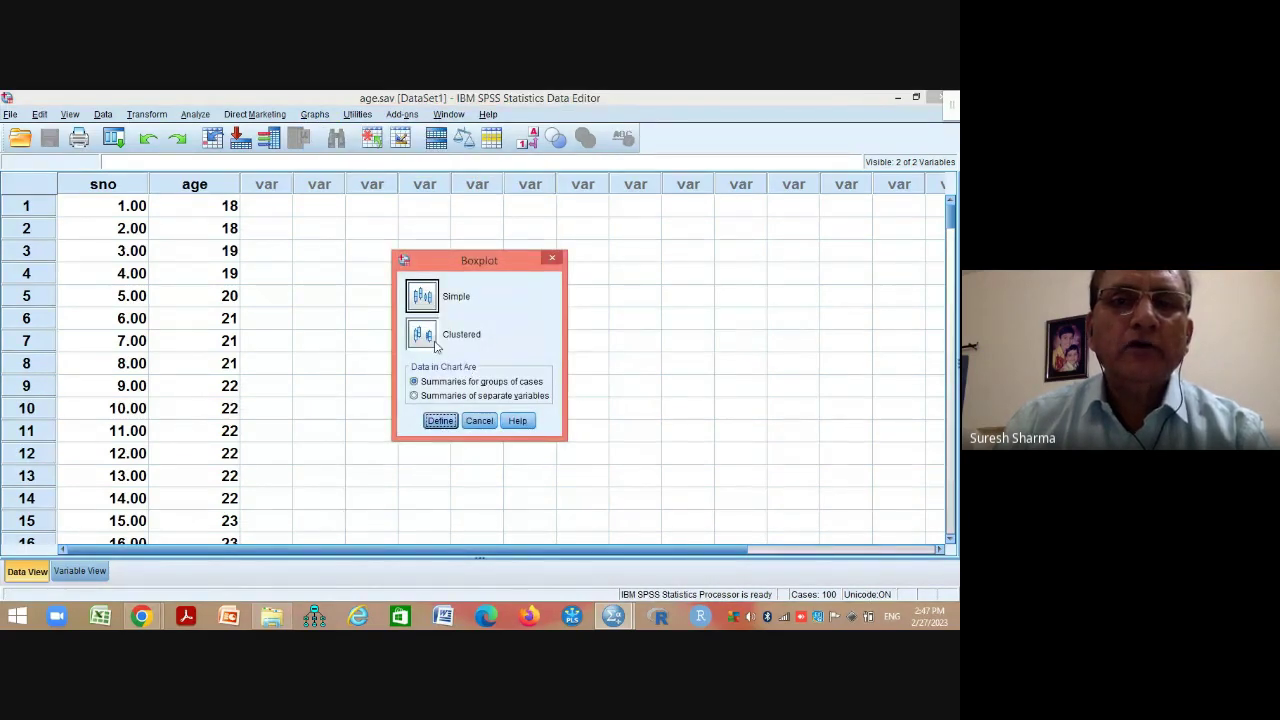
{"action": "left_click", "coordinate": [440, 397]}
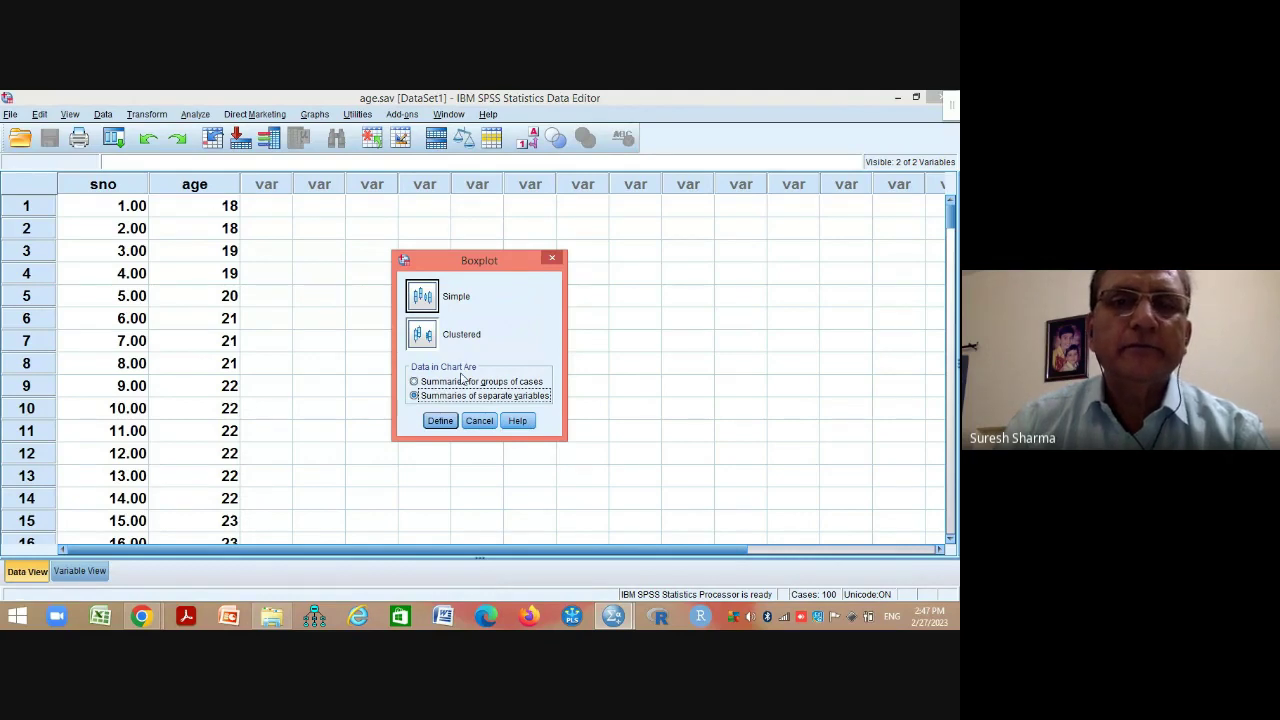
{"action": "left_click", "coordinate": [427, 305]}
{"action": "left_click", "coordinate": [440, 421]}
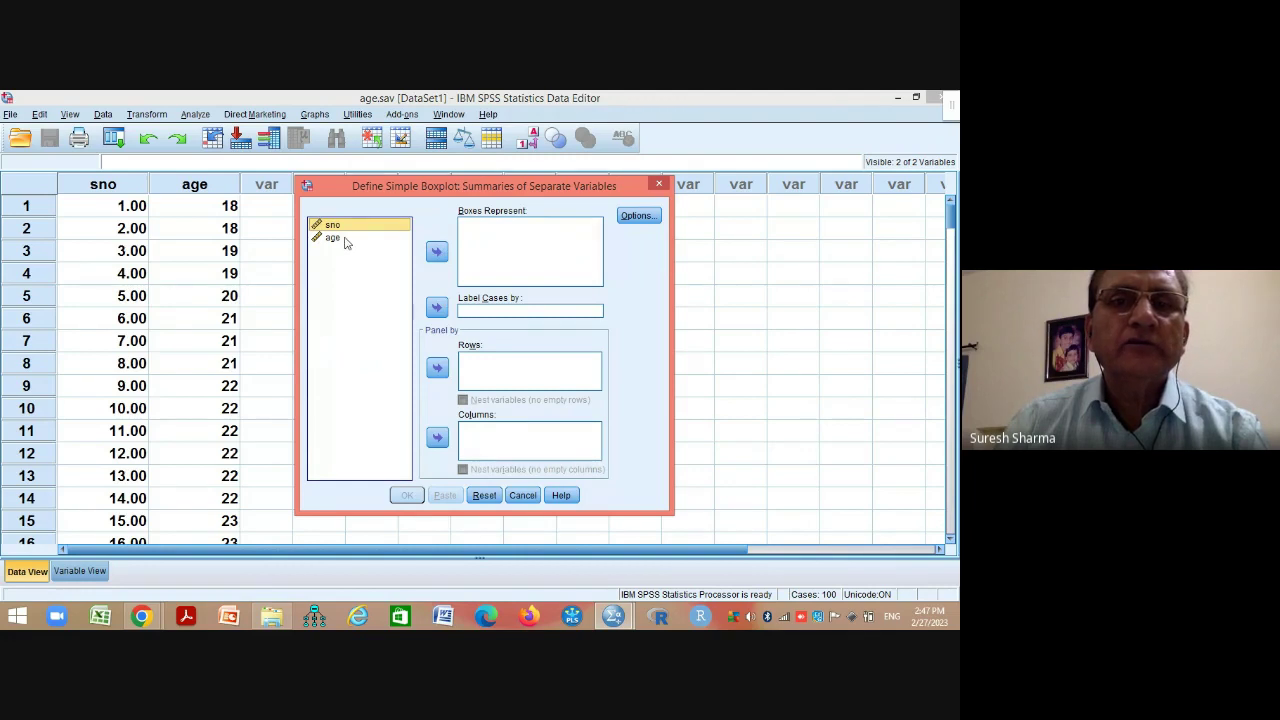
Set age as the variable the boxes represent and generate the boxplot
{"action": "left_click", "coordinate": [346, 238]}
{"action": "left_click", "coordinate": [436, 251]}
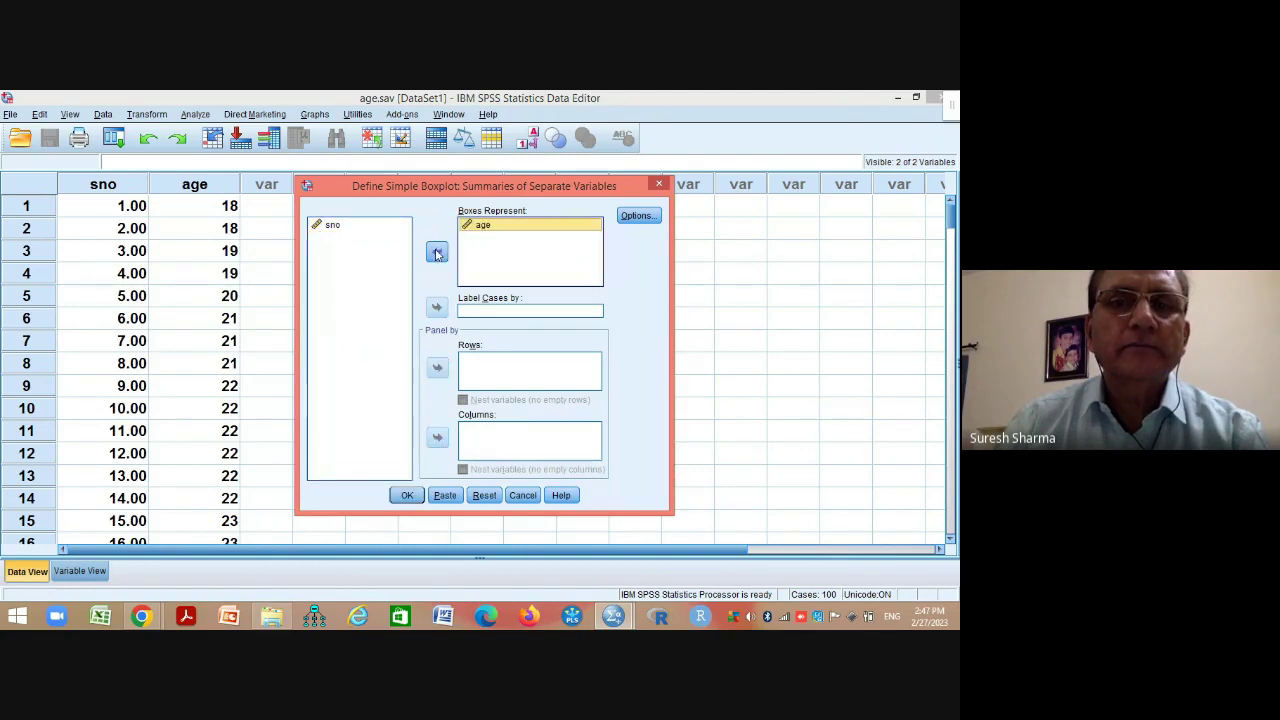
{"action": "left_click", "coordinate": [407, 495]}
{"action": "scroll", "coordinate": [775, 285], "scroll_direction": "down", "scroll_amount": 5}
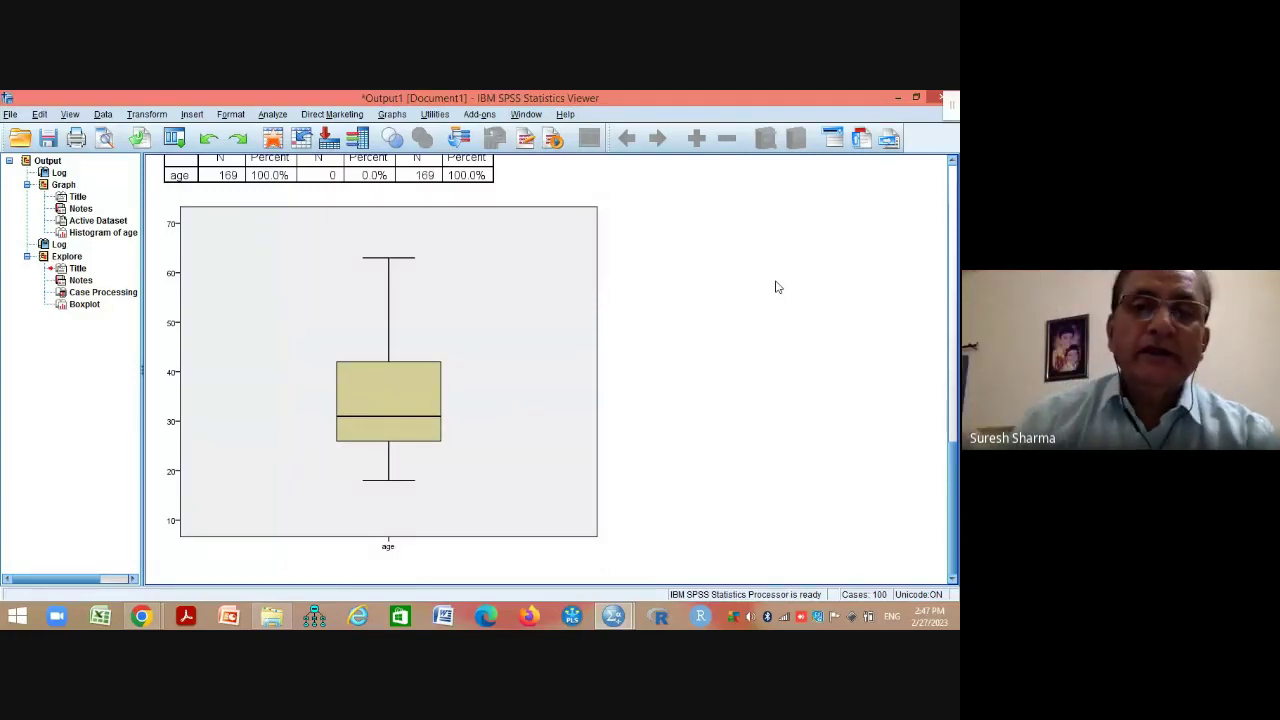
Examine the age boxplot's median, box and whiskers, and compare it with the age histogram
{"action": "left_click", "coordinate": [364, 420]}
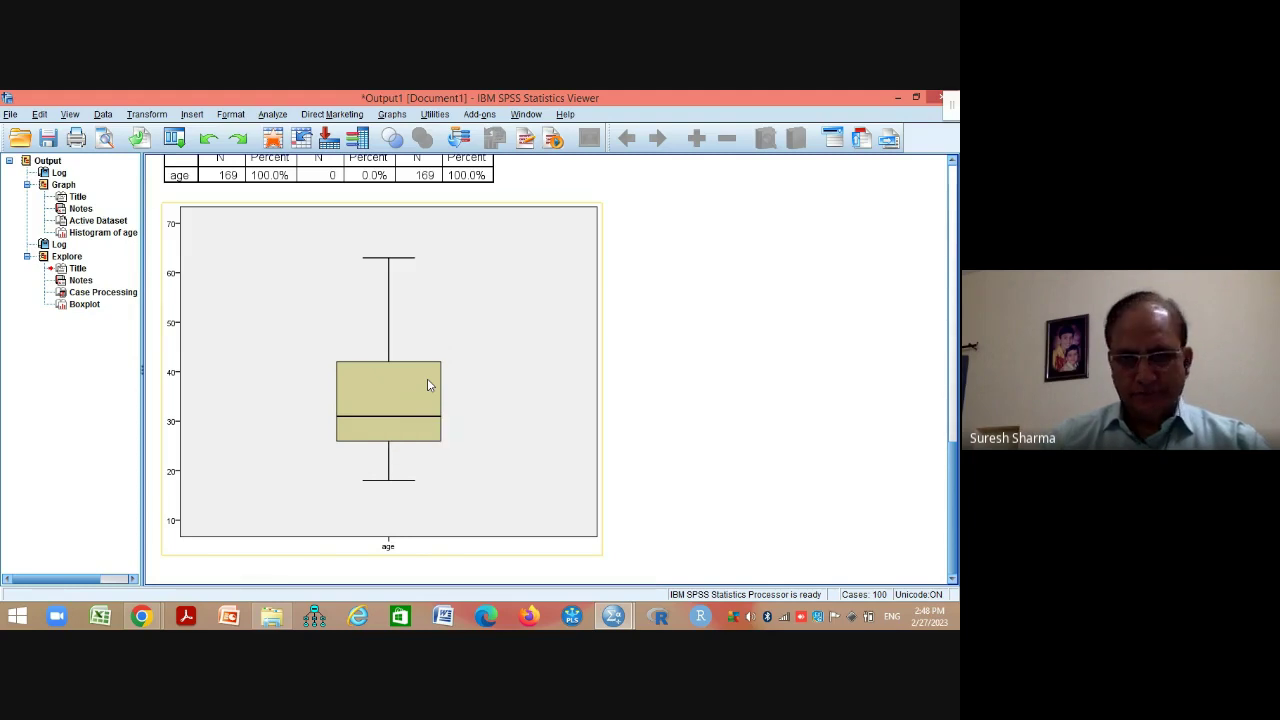
{"action": "scroll", "coordinate": [407, 397], "scroll_direction": "up", "scroll_amount": 10}
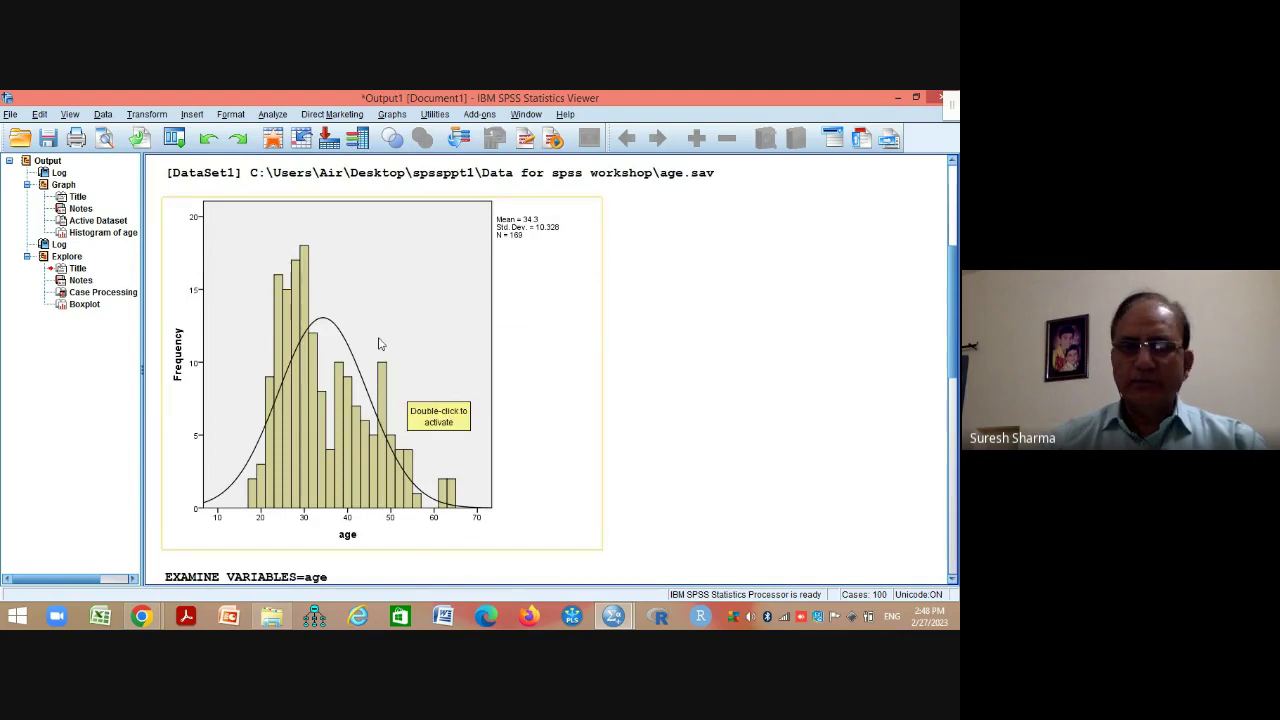
{"action": "scroll", "coordinate": [378, 343], "scroll_direction": "down", "scroll_amount": 10}
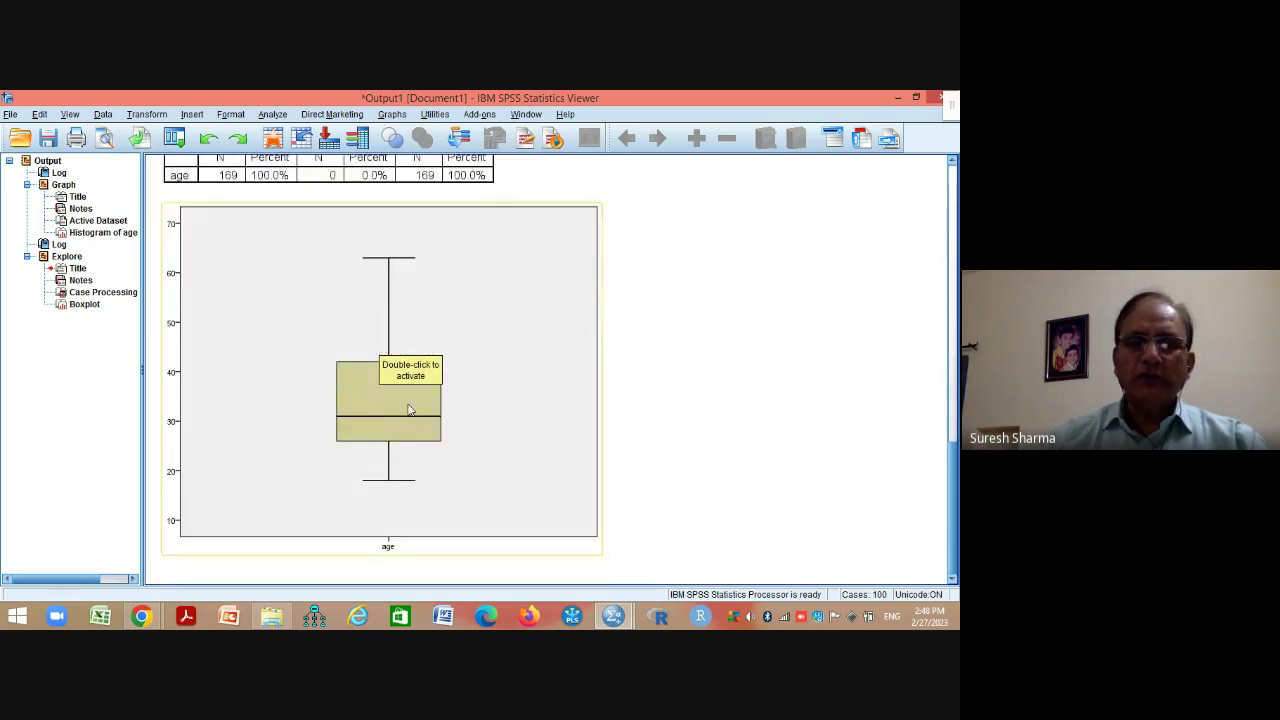
{"action": "left_click", "coordinate": [698, 354]}
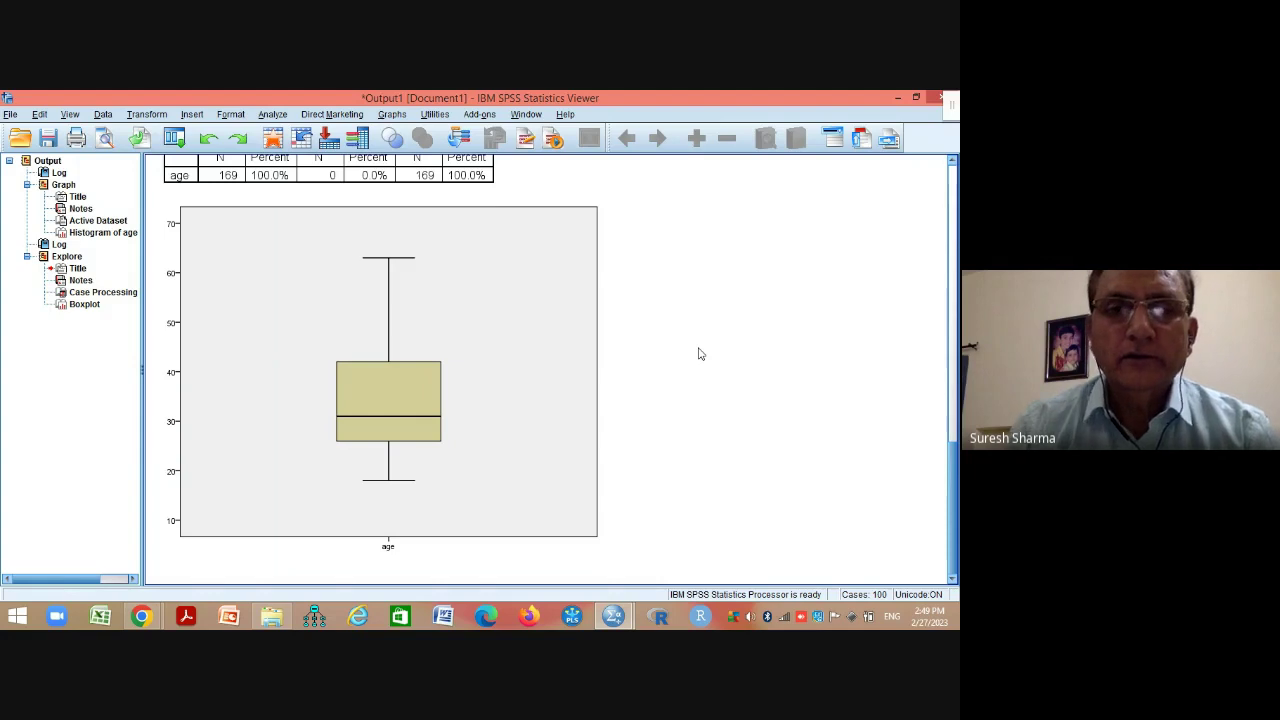
From the age.sav dataset, generate a Q-Q plot of age against the normal test distribution
{"action": "mouse_move", "coordinate": [617, 618]}
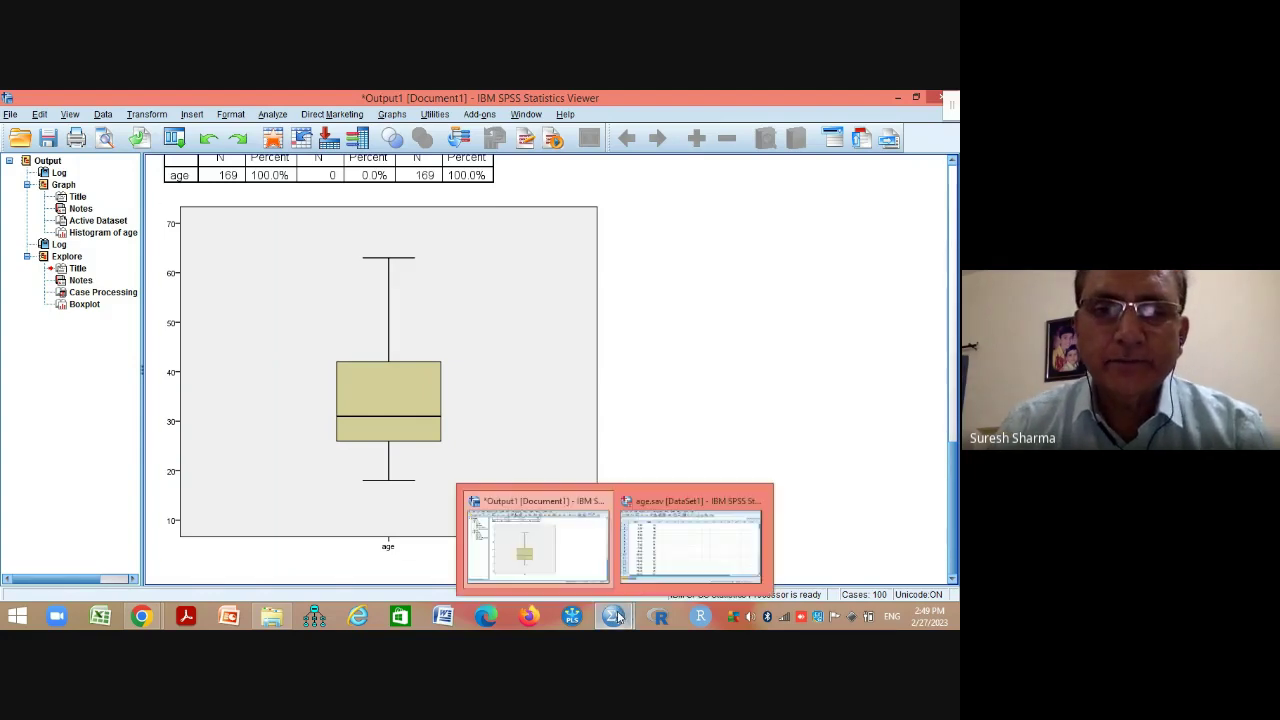
{"action": "left_click", "coordinate": [629, 539]}
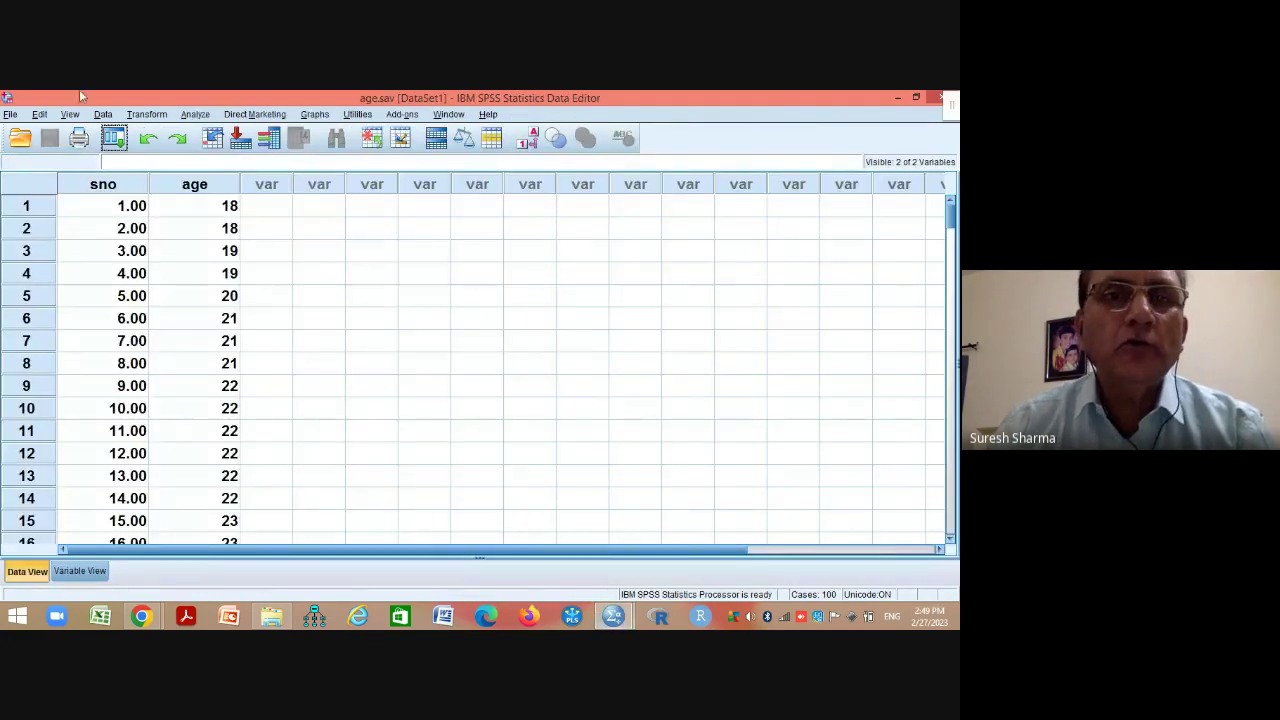
{"action": "left_click", "coordinate": [314, 114]}
{"action": "mouse_move", "coordinate": [357, 170]}
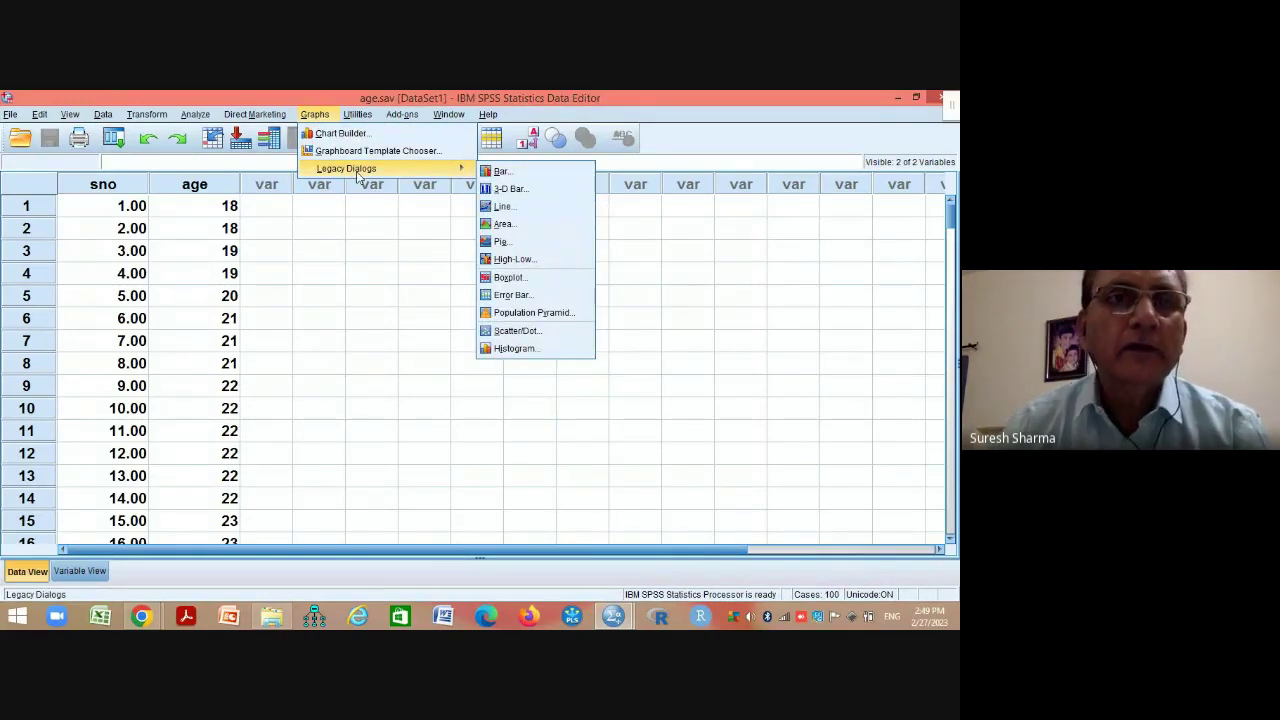
{"action": "mouse_move", "coordinate": [195, 116]}
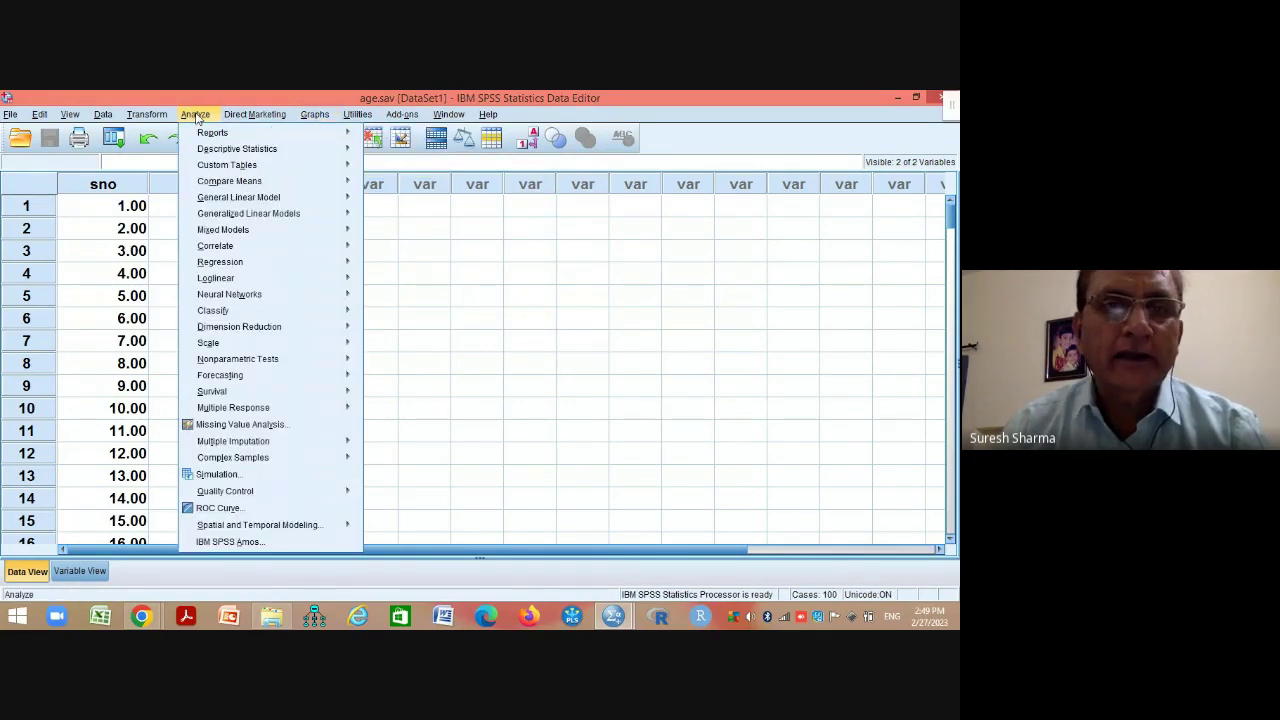
{"action": "mouse_move", "coordinate": [217, 155]}
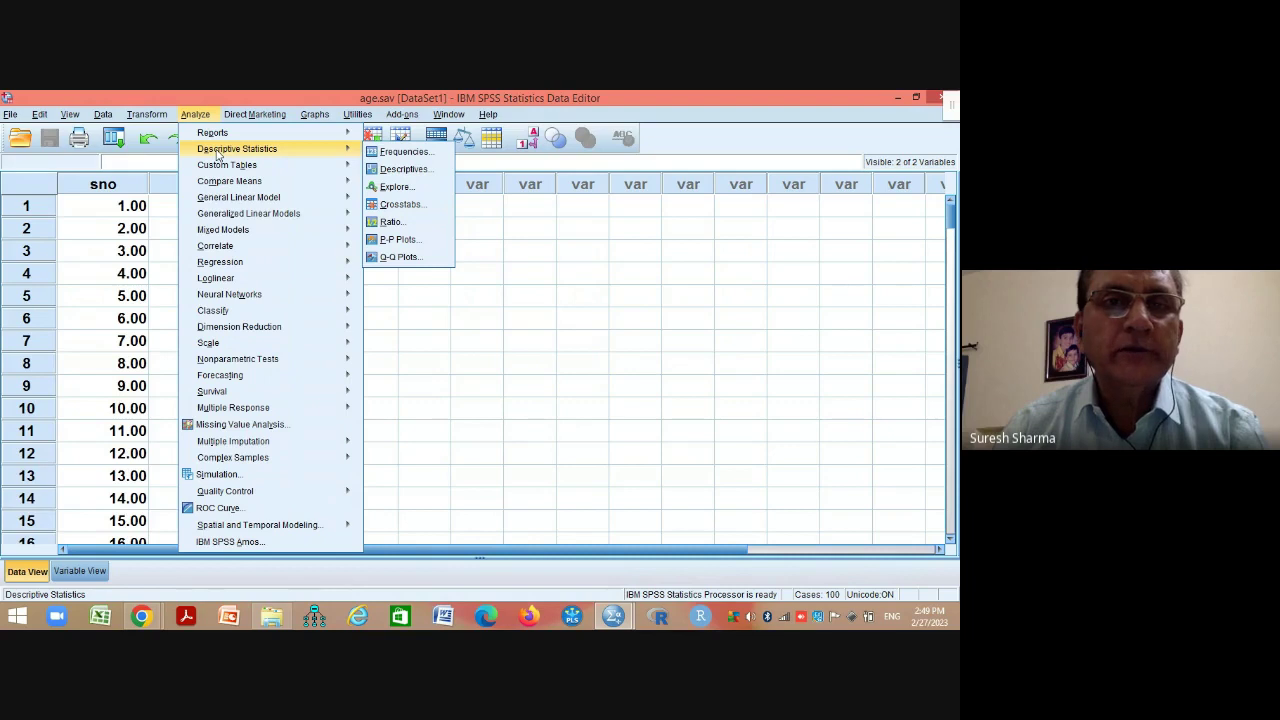
{"action": "left_click", "coordinate": [415, 259]}
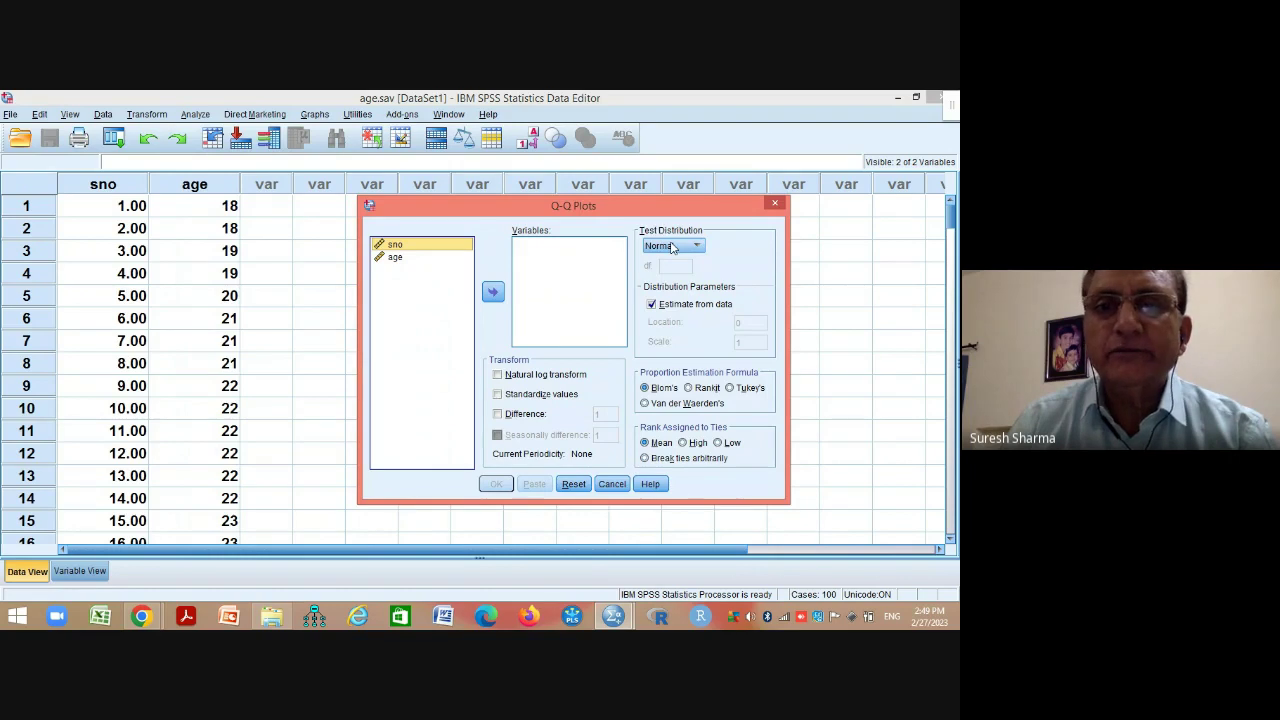
{"action": "left_click", "coordinate": [400, 259]}
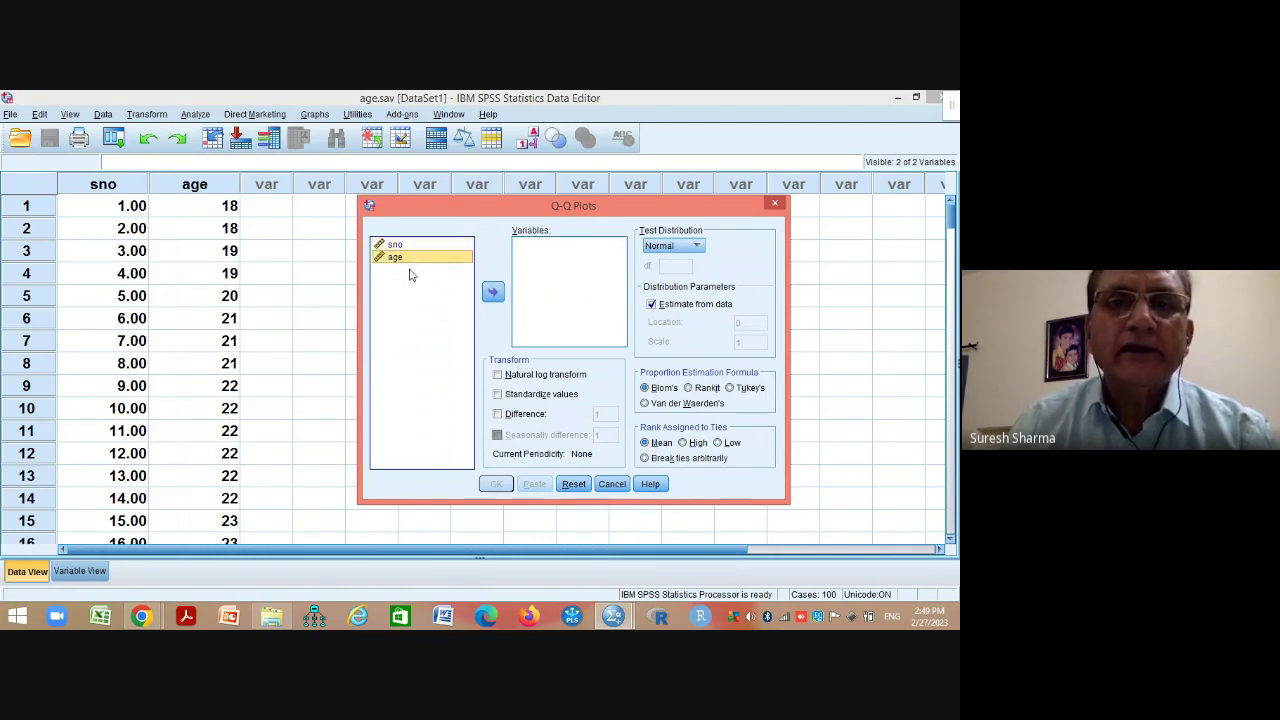
{"action": "left_click", "coordinate": [492, 292]}
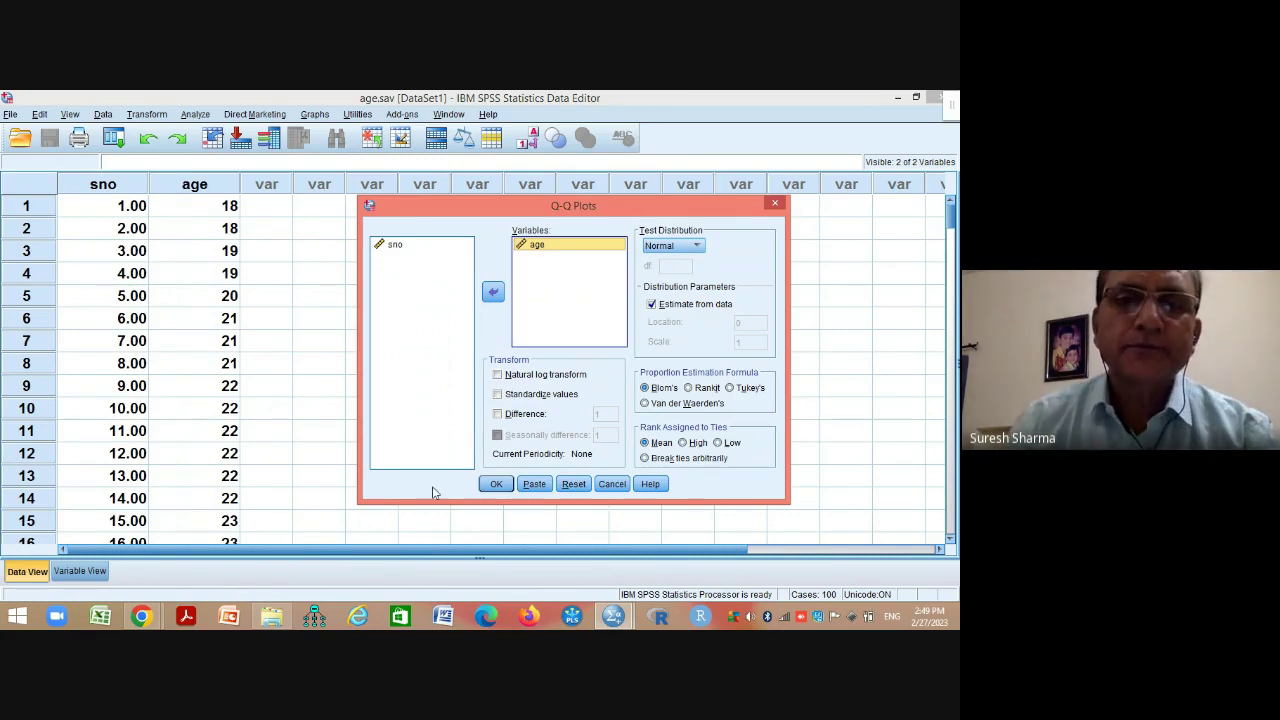
{"action": "left_click", "coordinate": [494, 484]}
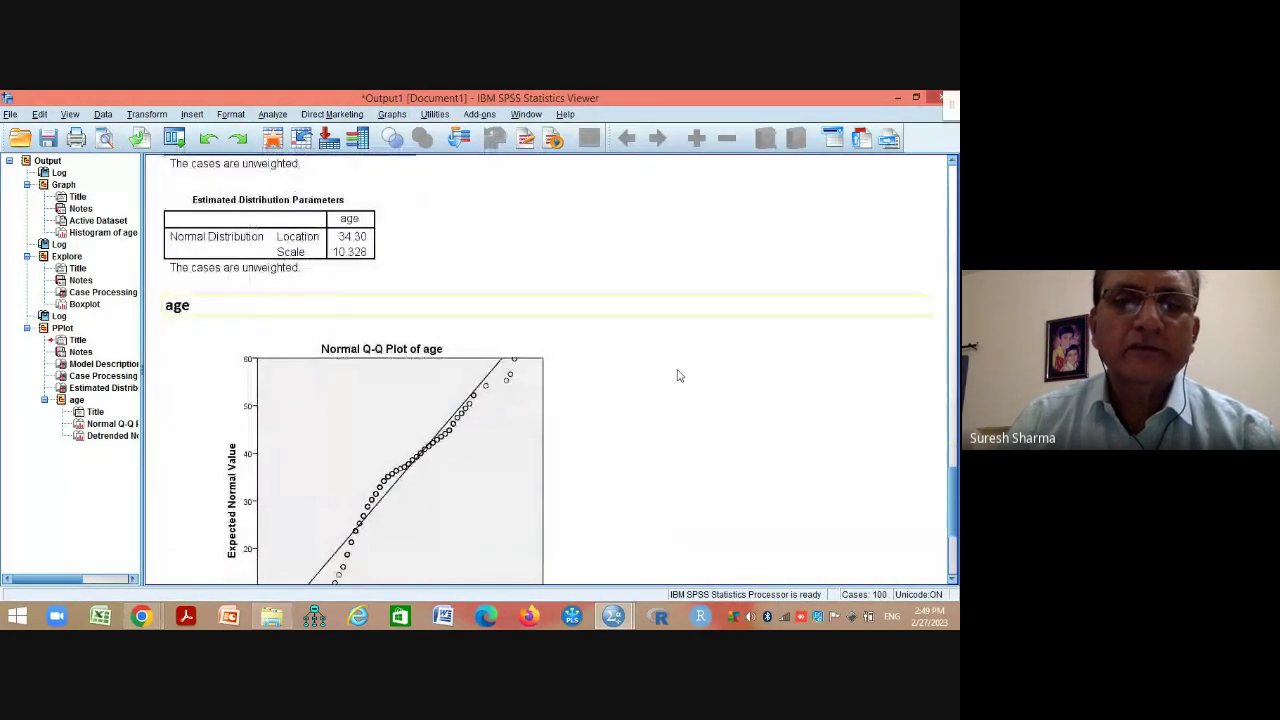
Examine how the points of the normal Q-Q plot of age follow the line, and compare it with the boxplot and histogram
{"action": "scroll", "coordinate": [678, 375], "scroll_direction": "down", "scroll_amount": 1}
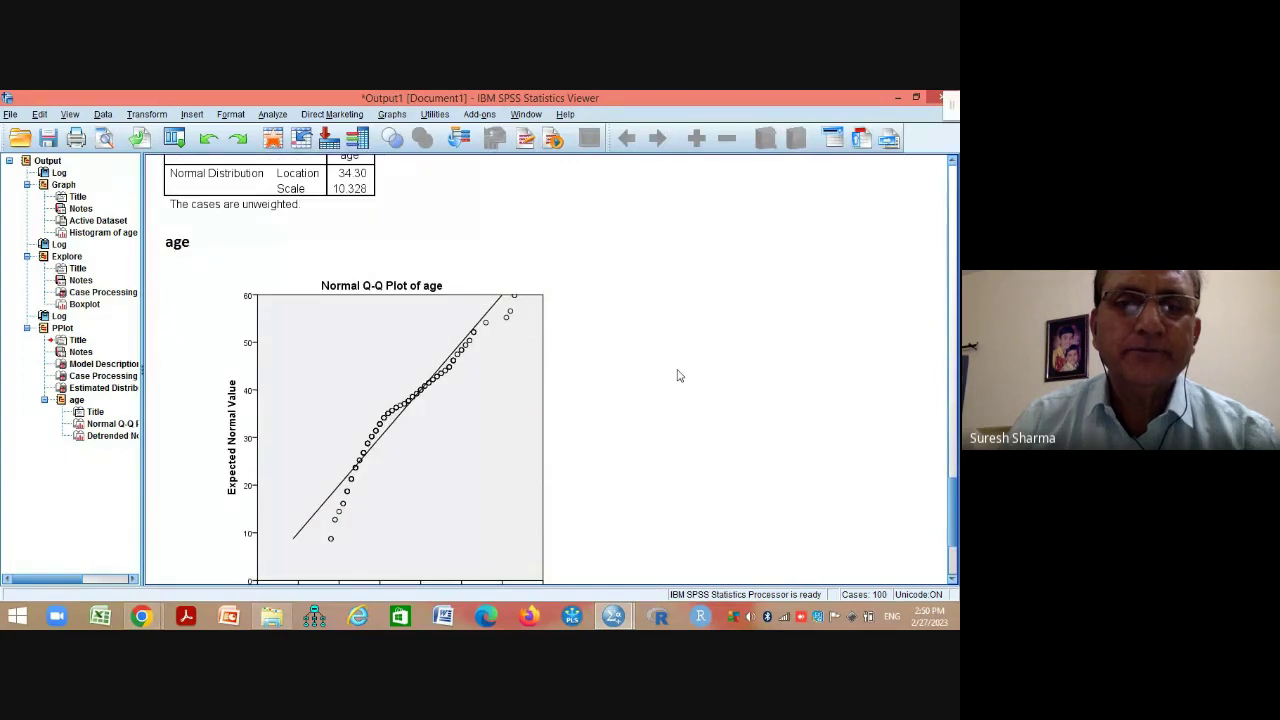
{"action": "scroll", "coordinate": [678, 375], "scroll_direction": "down", "scroll_amount": 1}
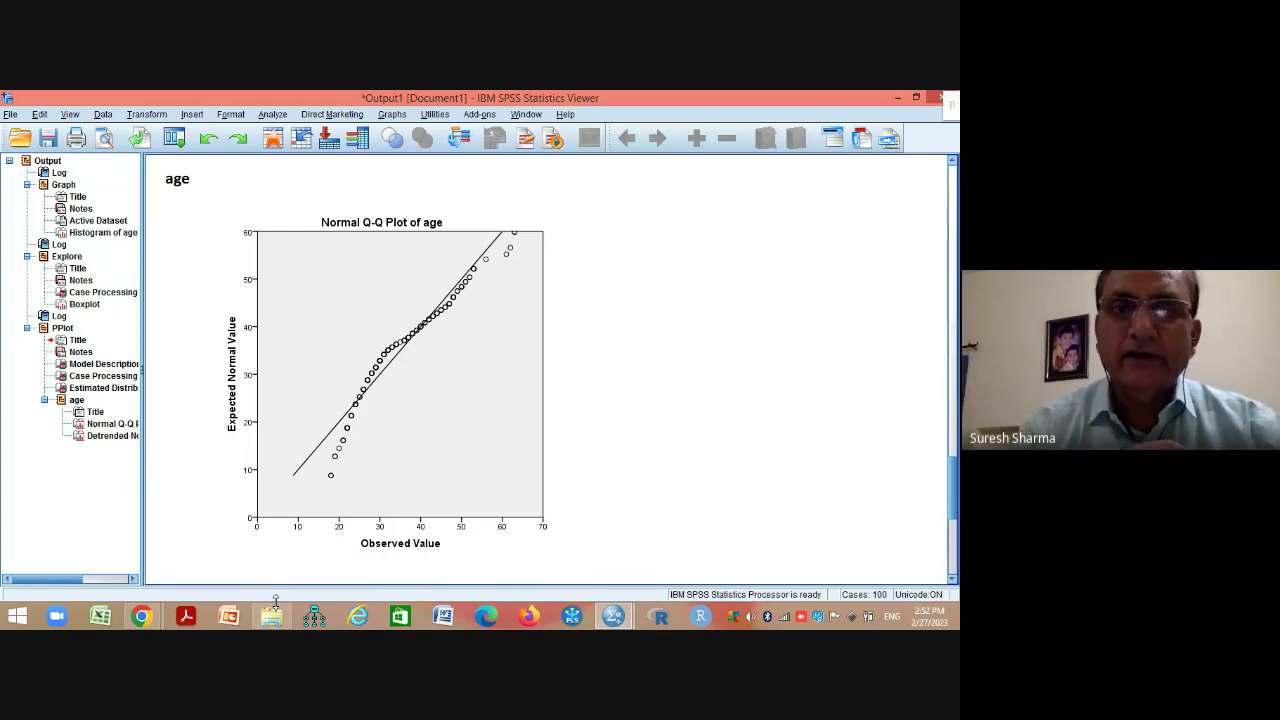
{"action": "left_click", "coordinate": [347, 530]}
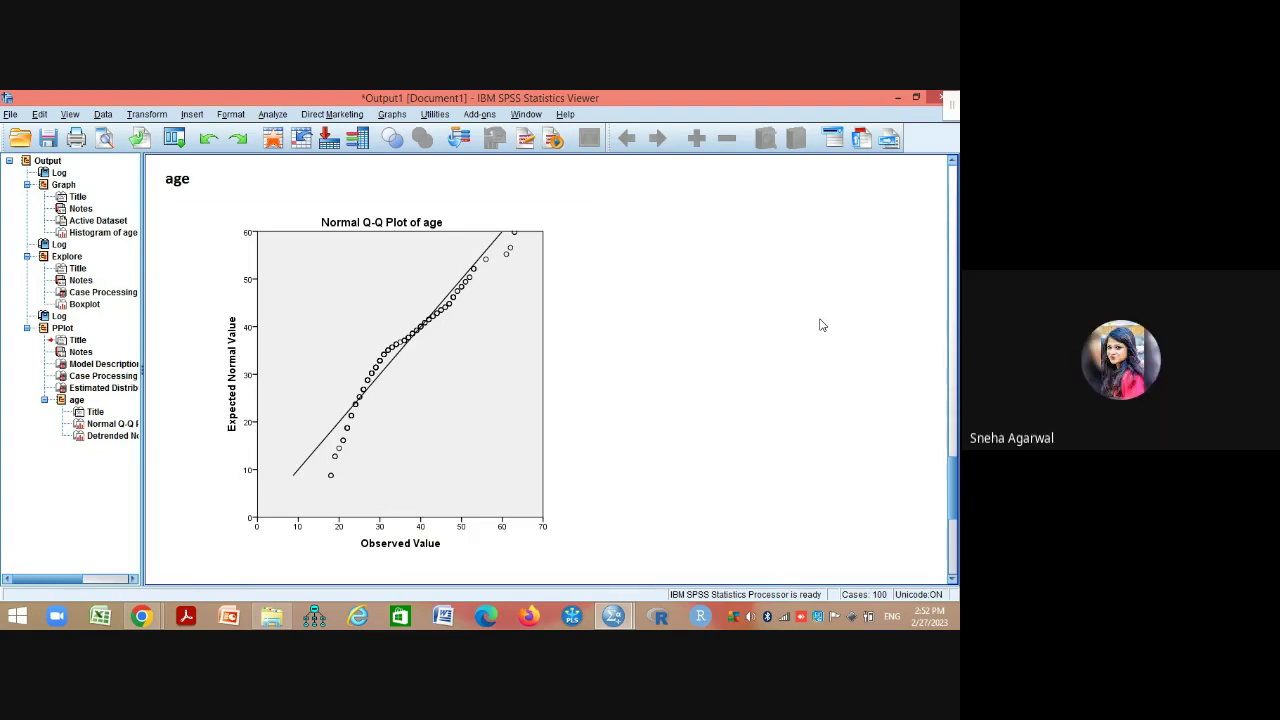
{"action": "left_click", "coordinate": [306, 450]}
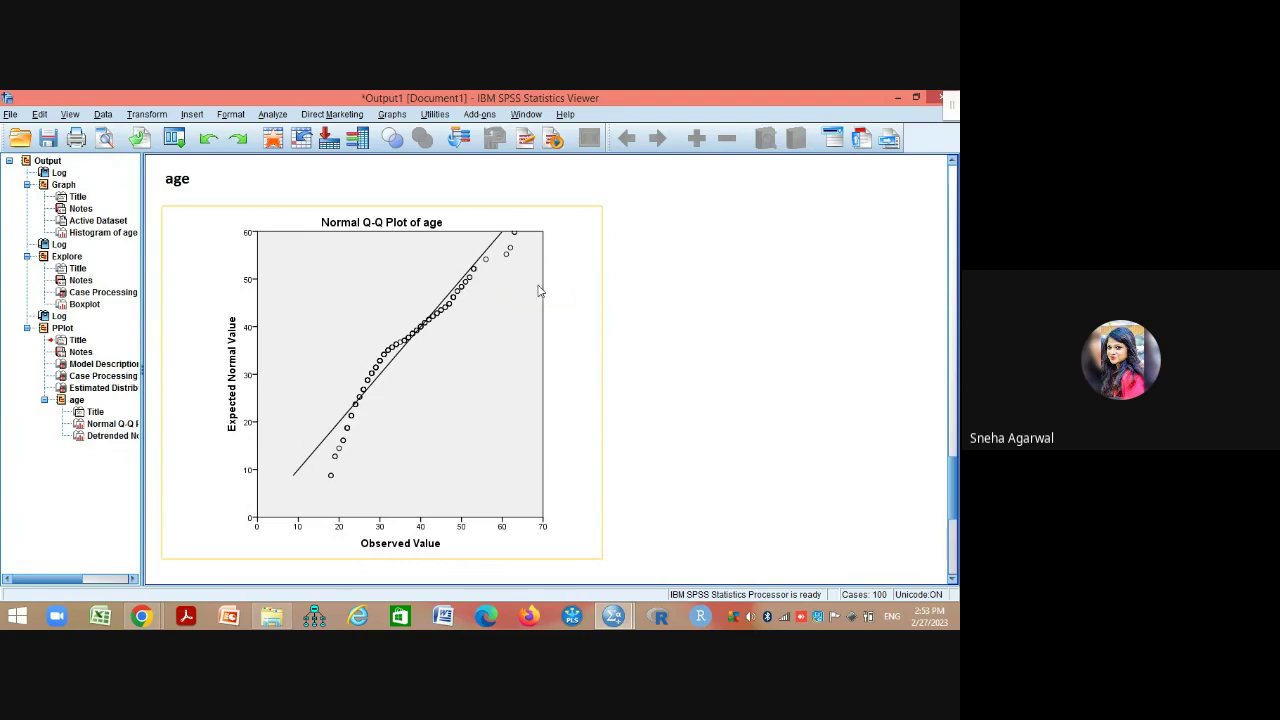
{"action": "scroll", "coordinate": [506, 310], "scroll_direction": "up", "scroll_amount": 15}
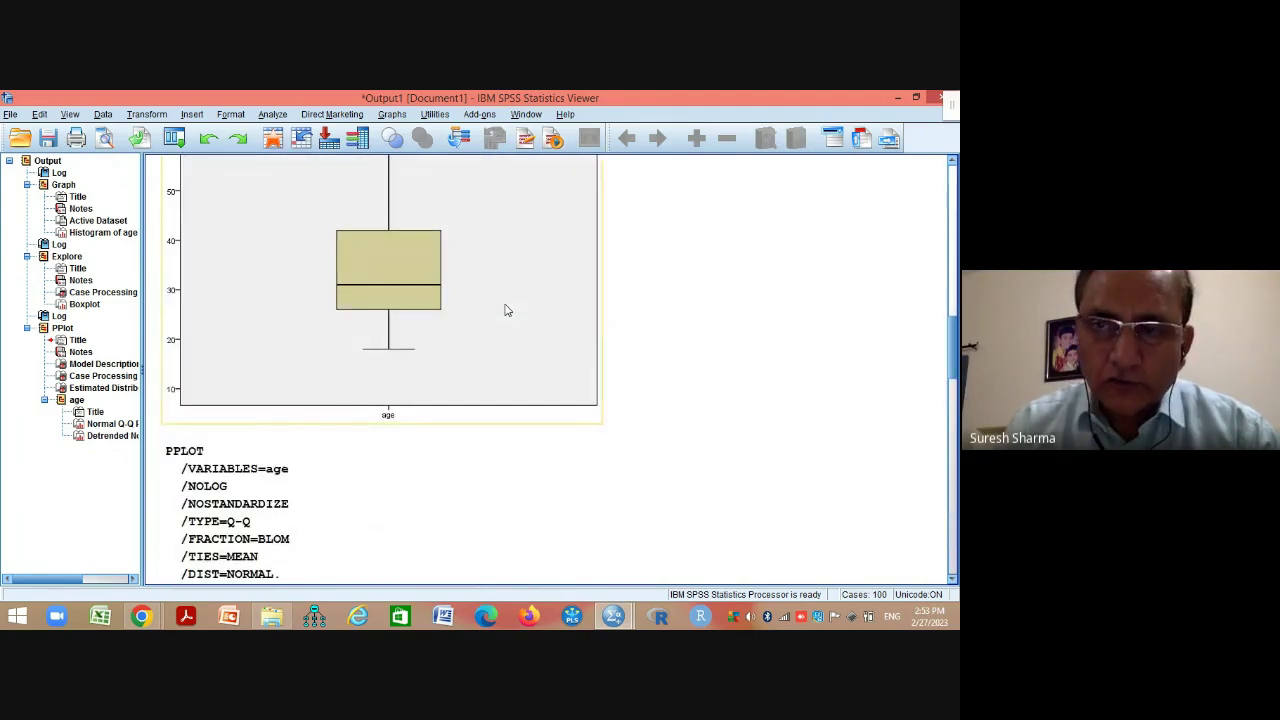
{"action": "scroll", "coordinate": [506, 310], "scroll_direction": "up", "scroll_amount": 10}
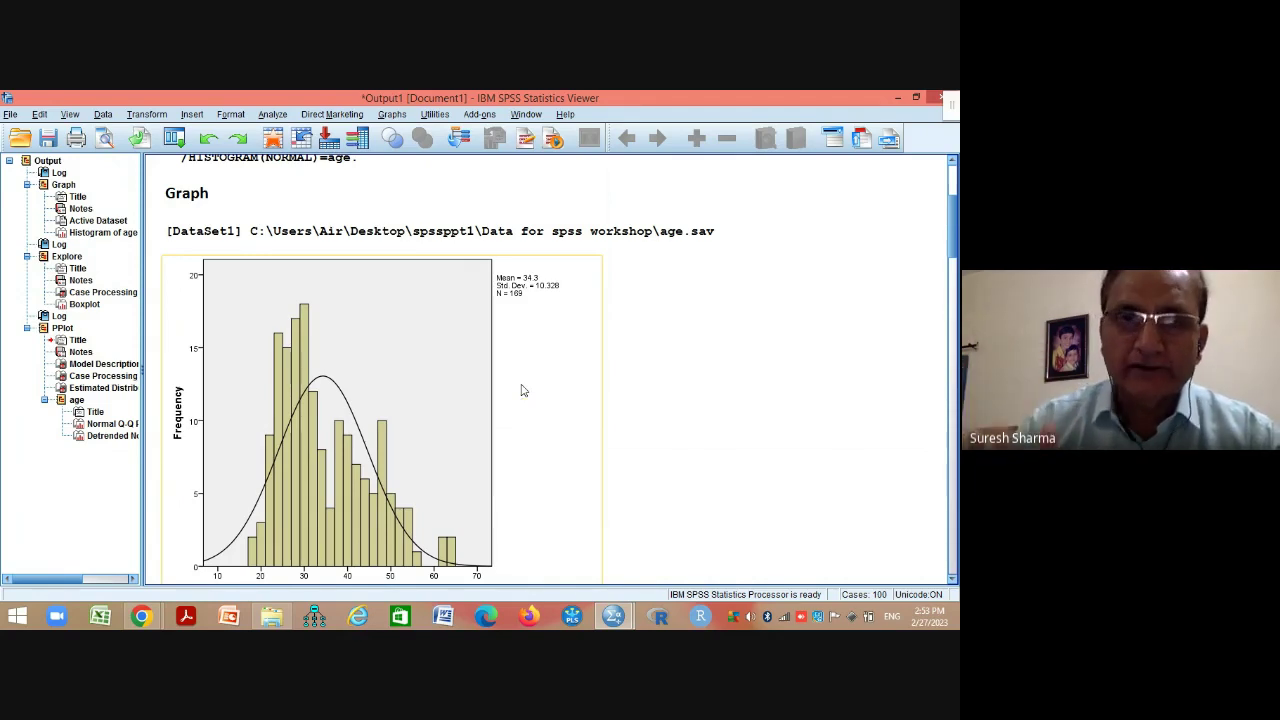
{"action": "scroll", "coordinate": [753, 361], "scroll_direction": "down", "scroll_amount": 20}
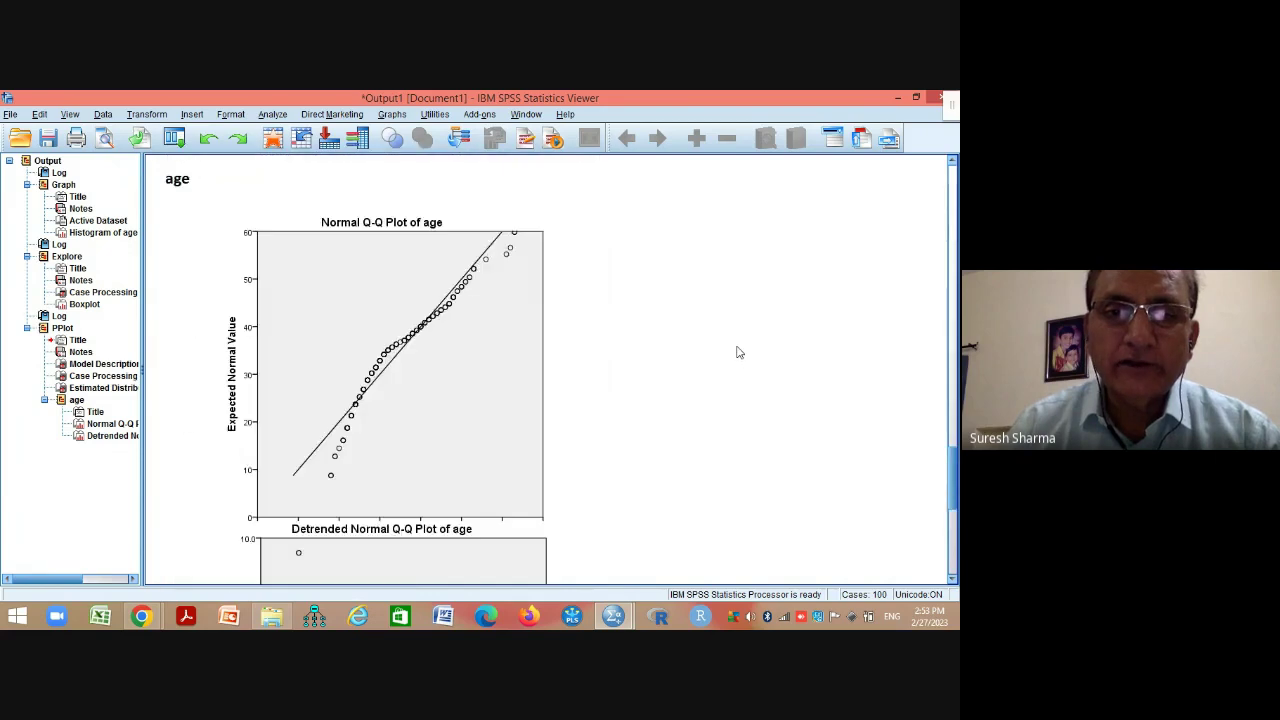
{"action": "scroll", "coordinate": [739, 352], "scroll_direction": "up", "scroll_amount": 5}
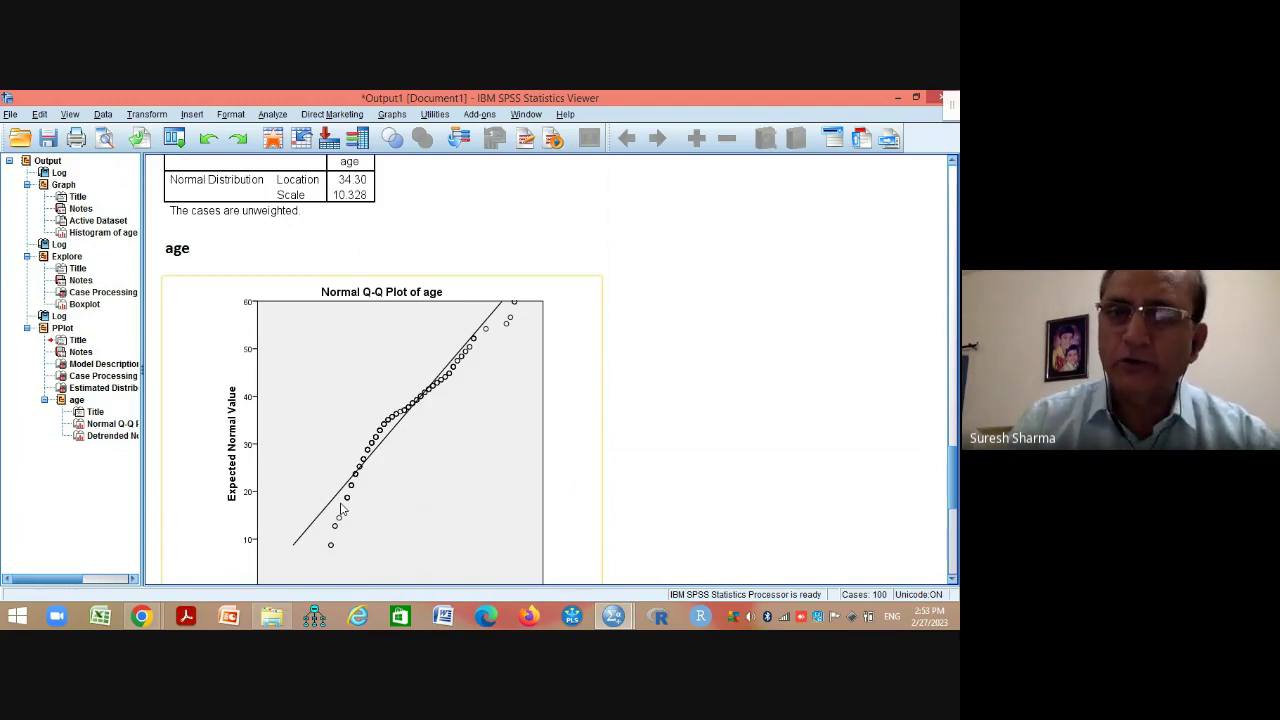
From the age.sav dataset, generate another normal Q-Q plot of age with the natural log transform applied
{"action": "mouse_move", "coordinate": [613, 618]}
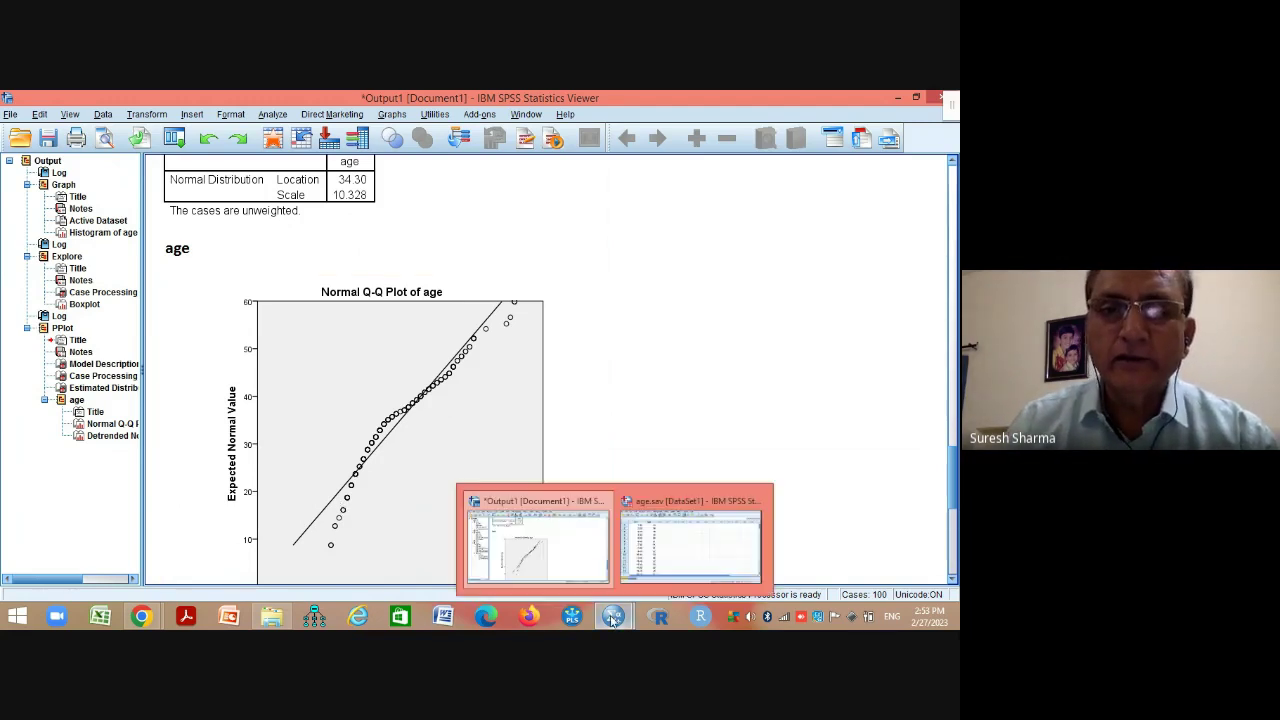
{"action": "left_click", "coordinate": [639, 550]}
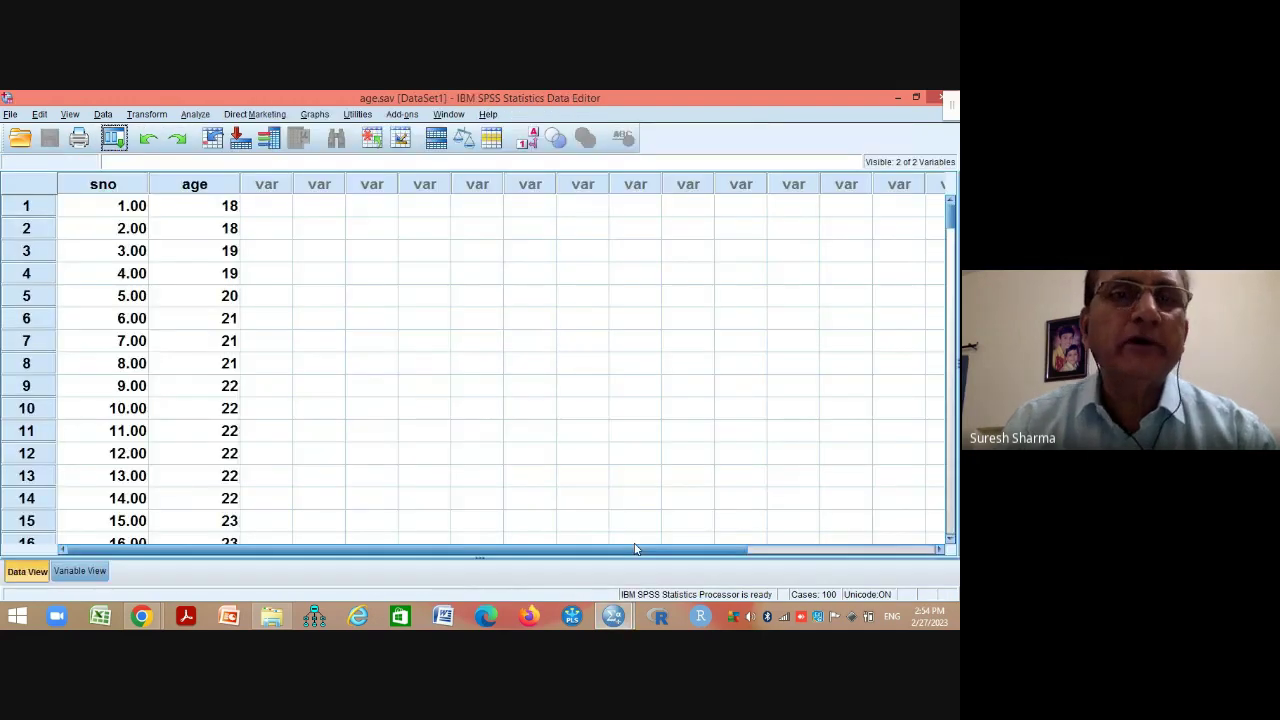
{"action": "left_click", "coordinate": [188, 116]}
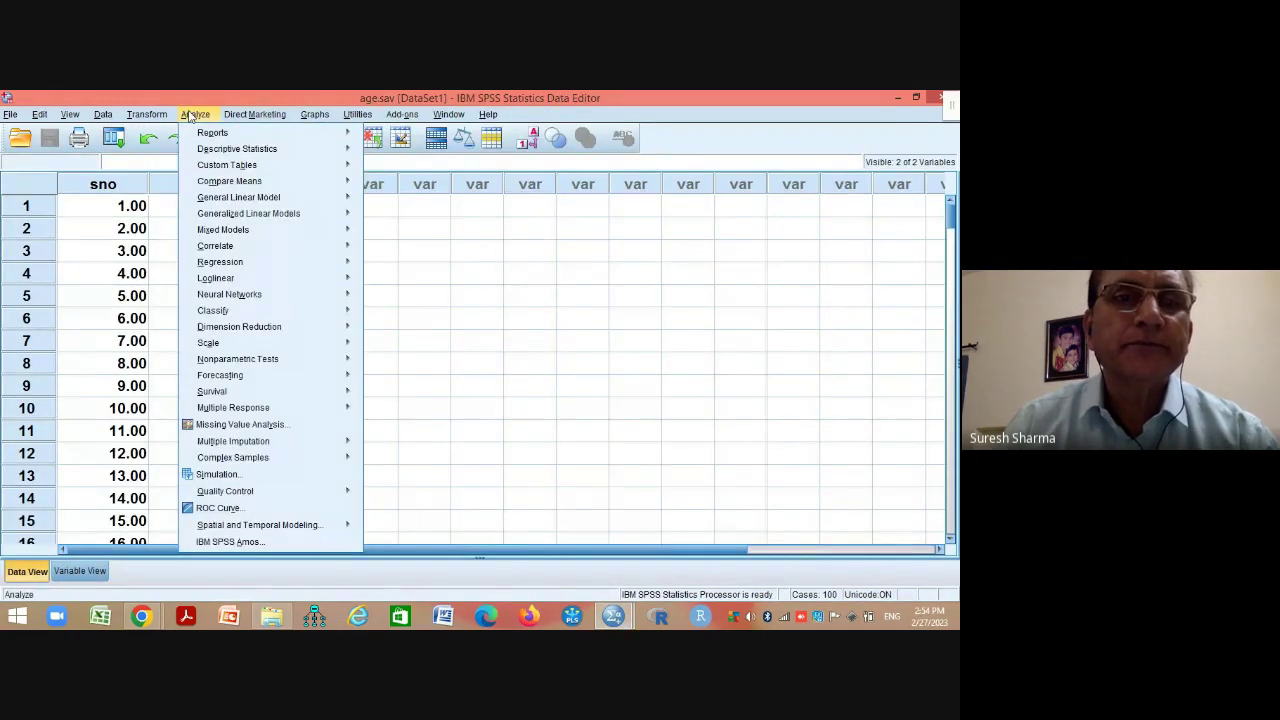
{"action": "mouse_move", "coordinate": [229, 148]}
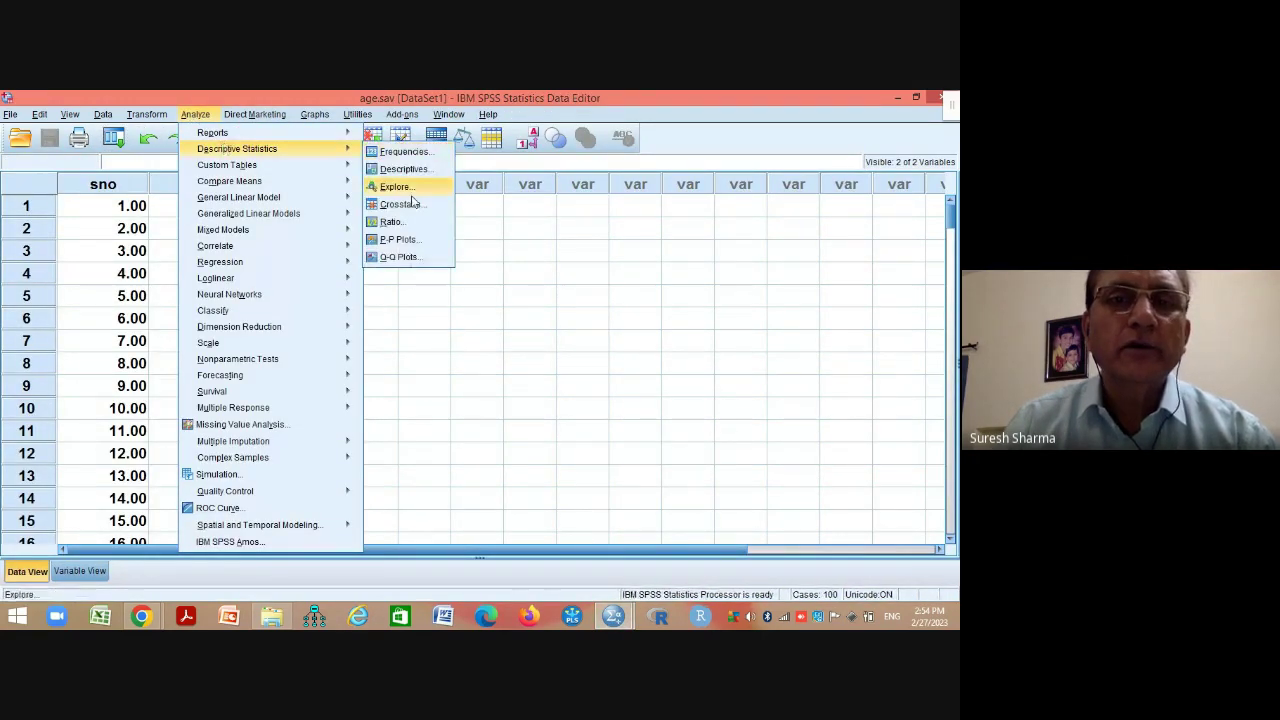
{"action": "left_click", "coordinate": [400, 257]}
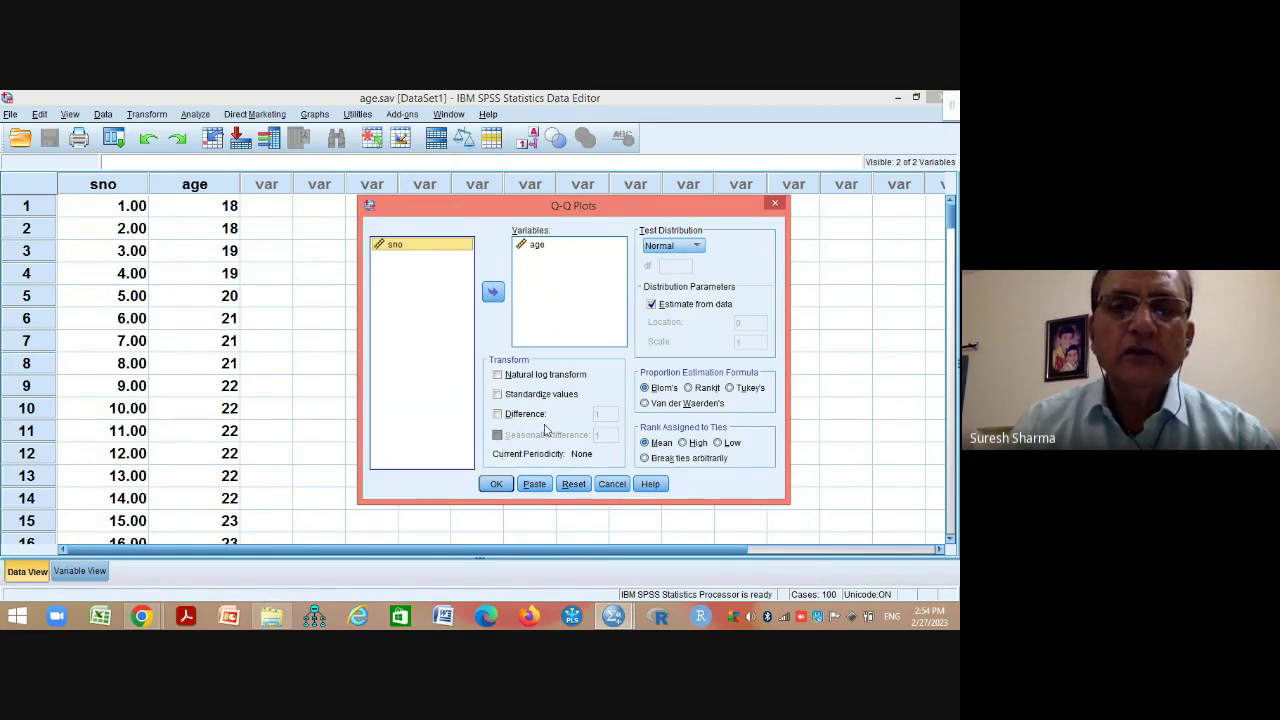
{"action": "left_click", "coordinate": [498, 375]}
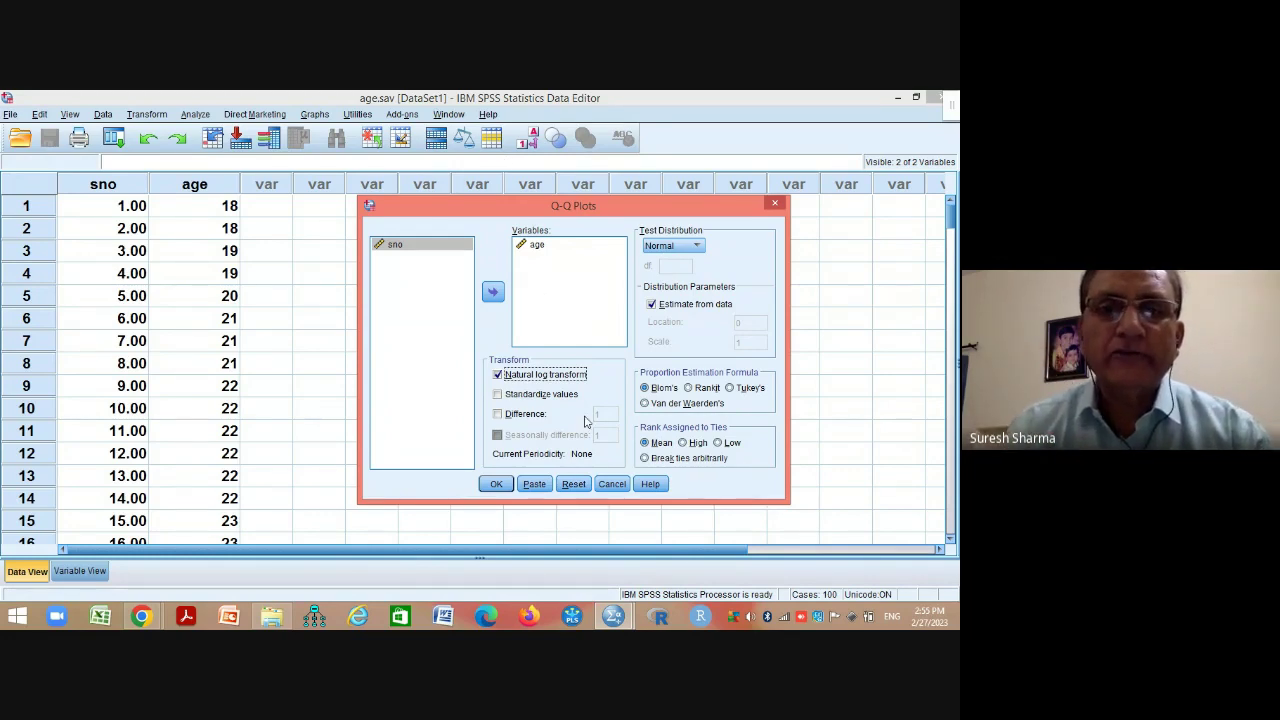
{"action": "left_click", "coordinate": [496, 485]}
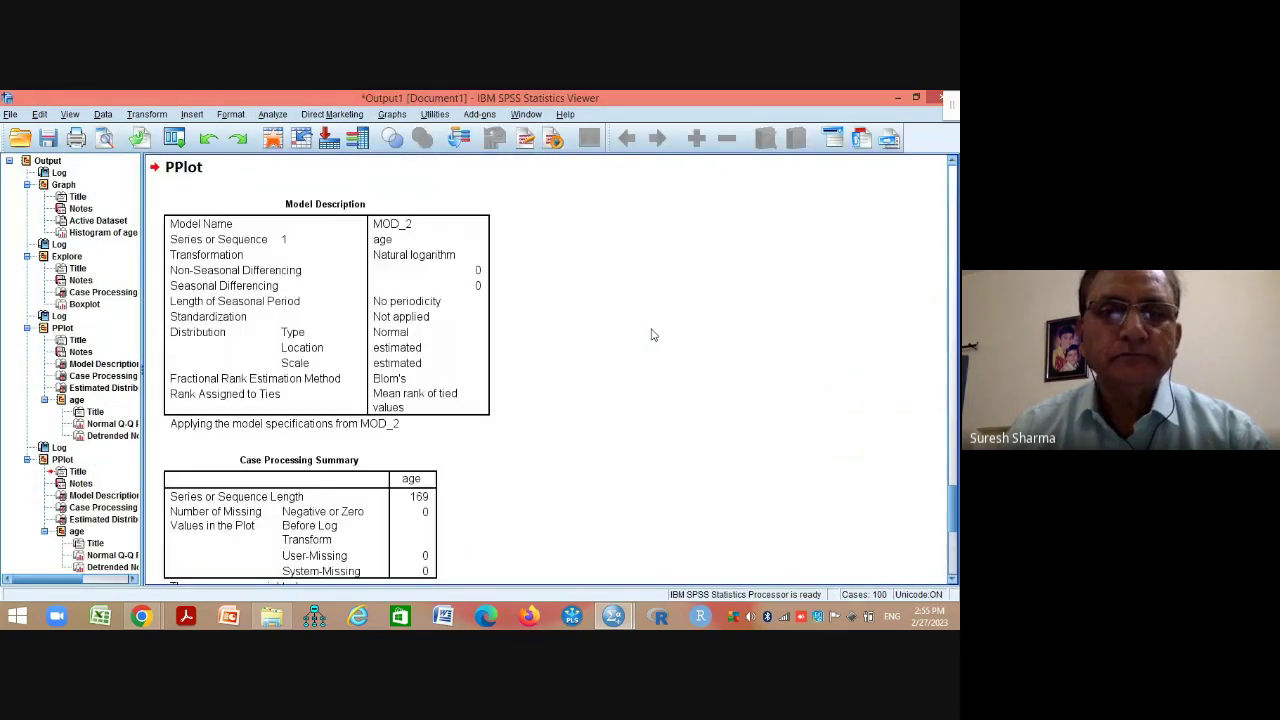
Examine how closely the points of the log-transformed Q-Q plot of age follow the reference line
{"action": "scroll", "coordinate": [651, 335], "scroll_direction": "down", "scroll_amount": 5}
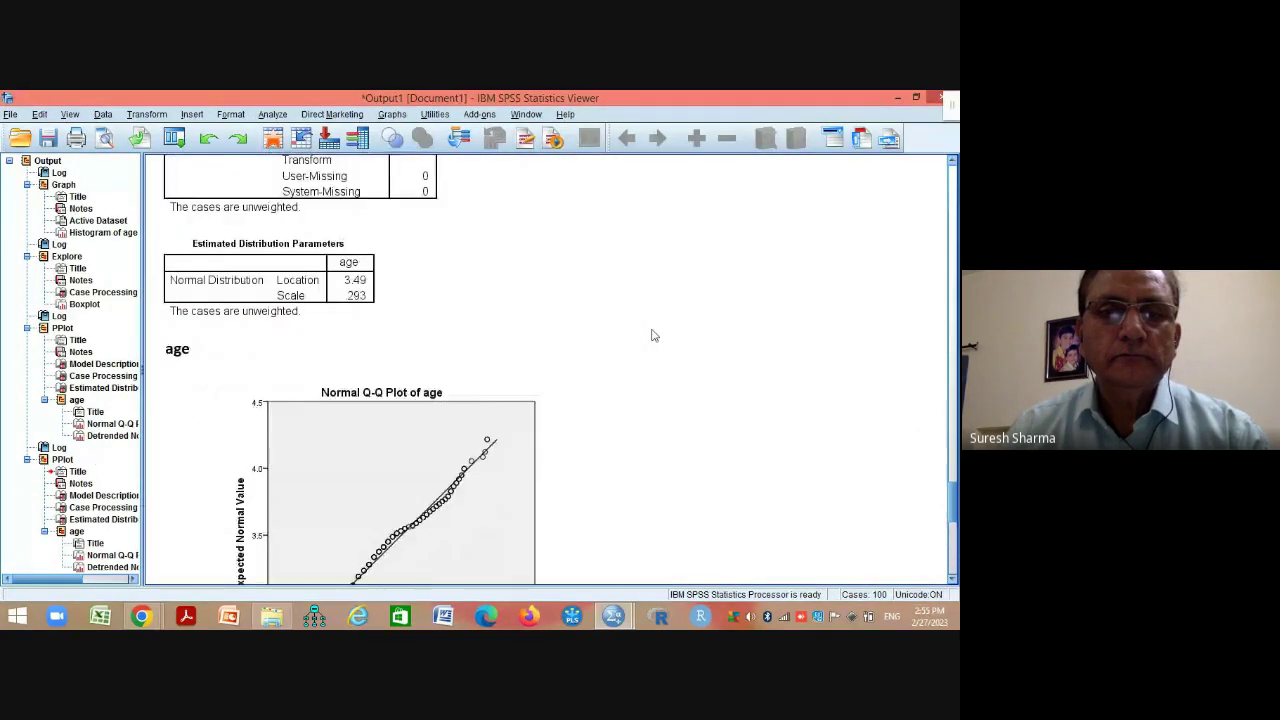
{"action": "scroll", "coordinate": [651, 335], "scroll_direction": "down", "scroll_amount": 3}
{"action": "scroll", "coordinate": [651, 335], "scroll_direction": "down", "scroll_amount": 2}
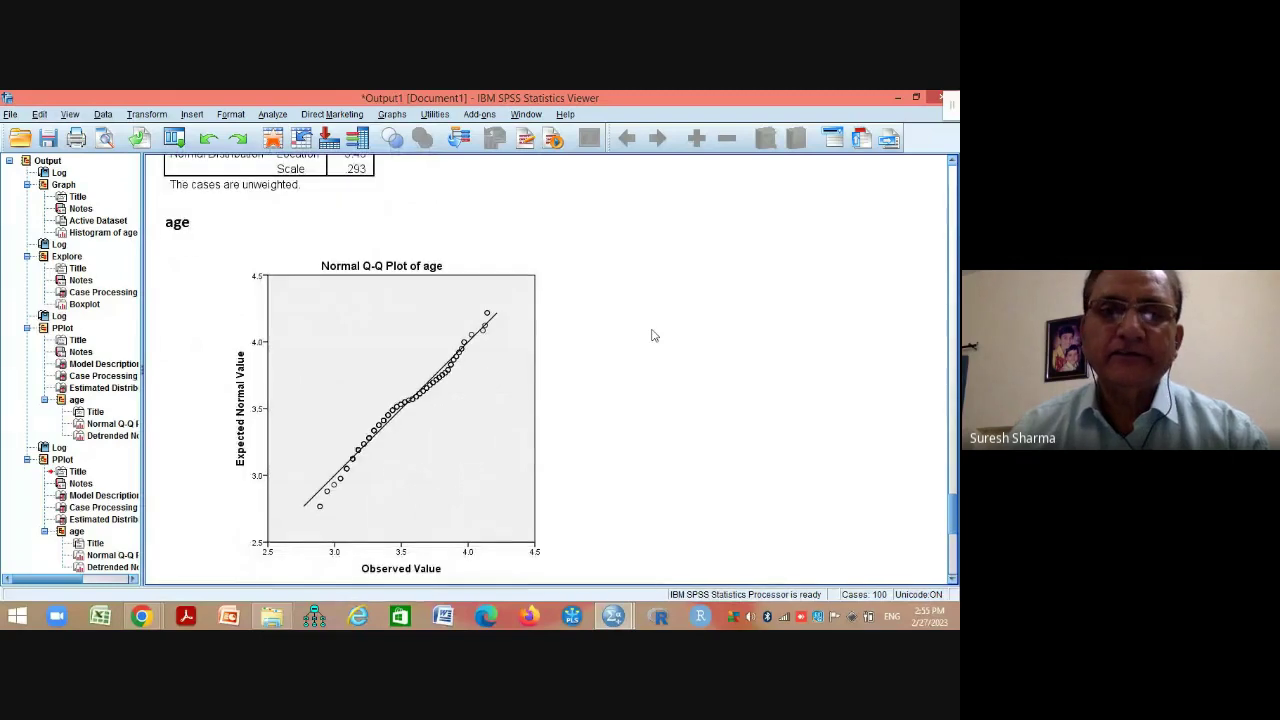
{"action": "left_click", "coordinate": [531, 366]}
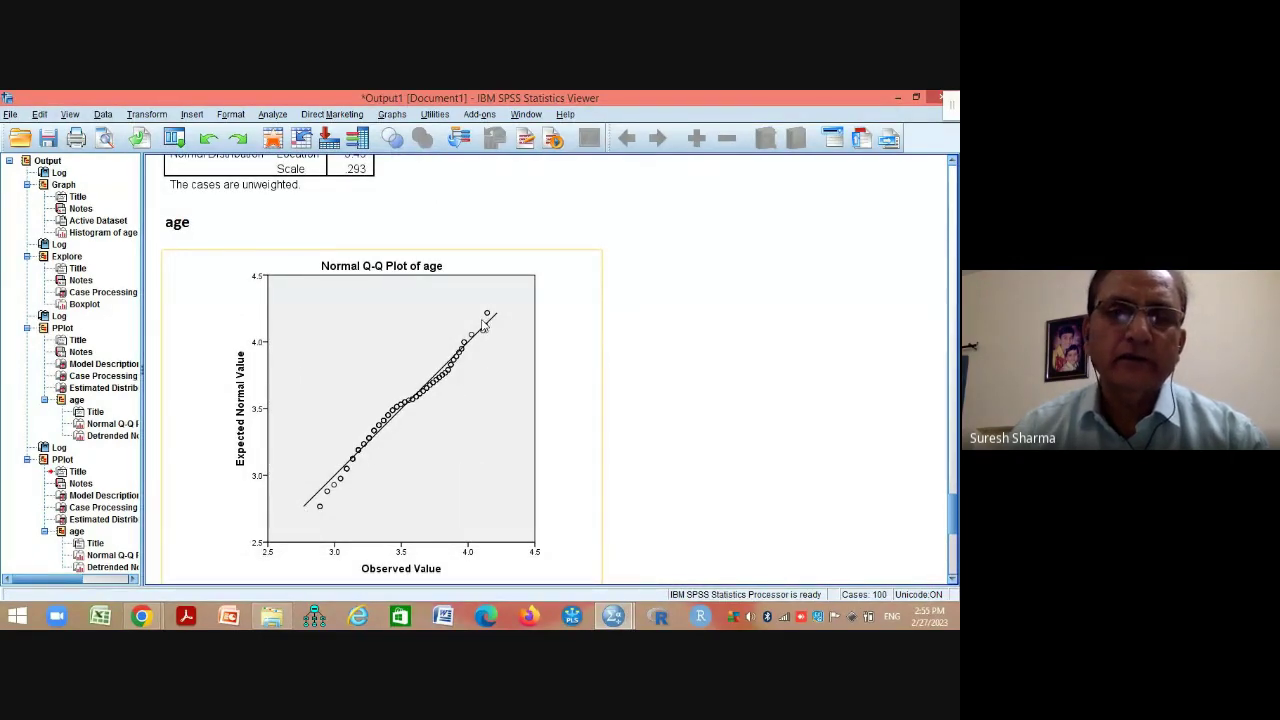
{"action": "scroll", "coordinate": [506, 363], "scroll_direction": "down", "scroll_amount": 1}
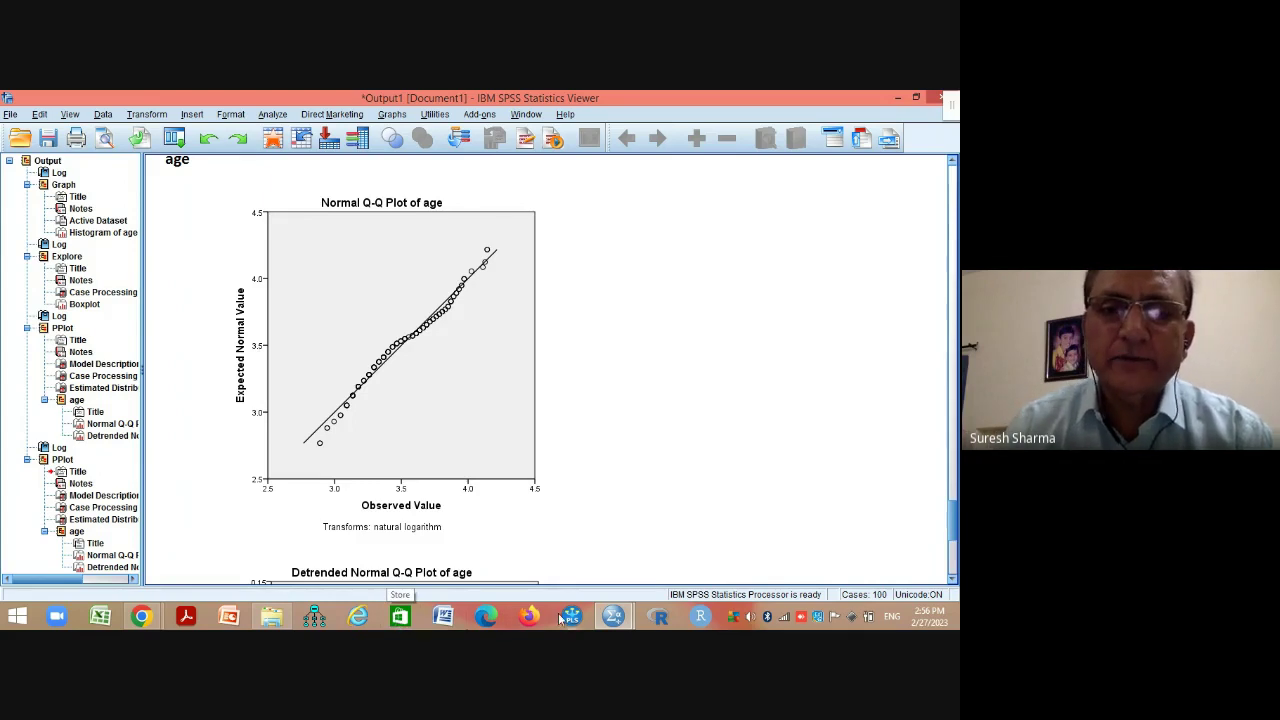
From the age.sav dataset, start an Explore analysis with age as the dependent variable
{"action": "mouse_move", "coordinate": [613, 614]}
{"action": "left_click", "coordinate": [631, 540]}
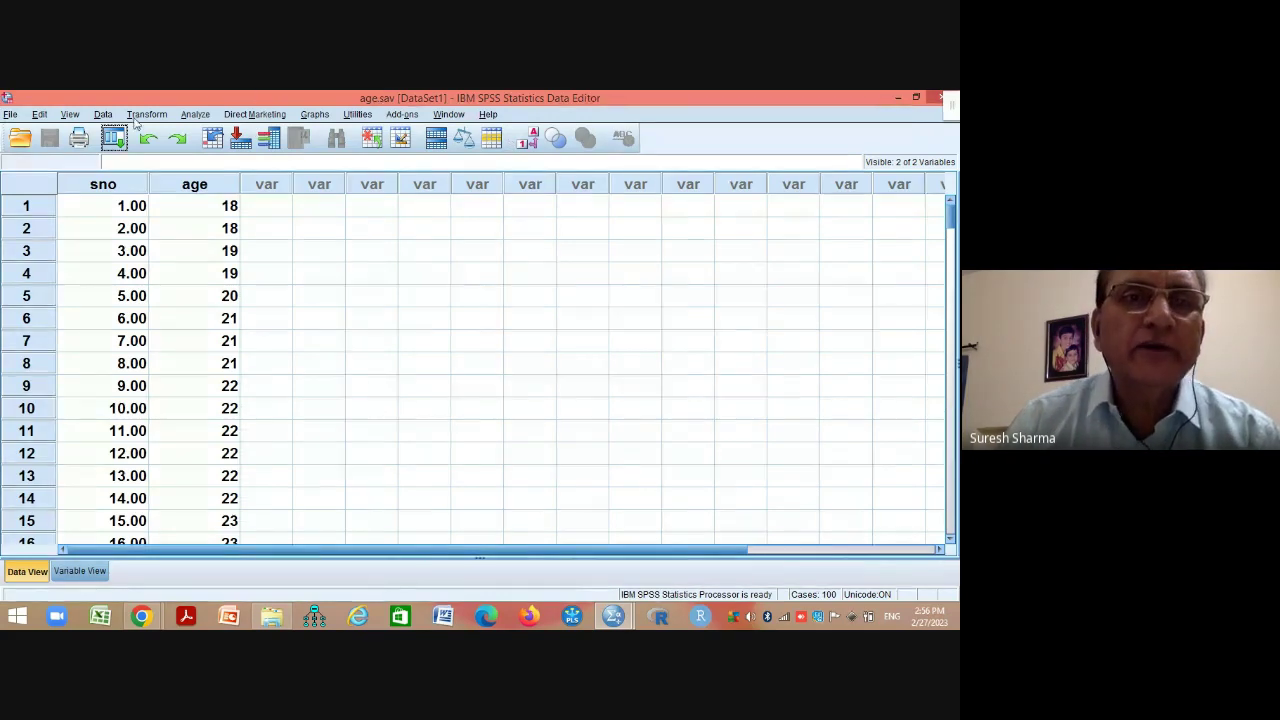
{"action": "left_click", "coordinate": [196, 115]}
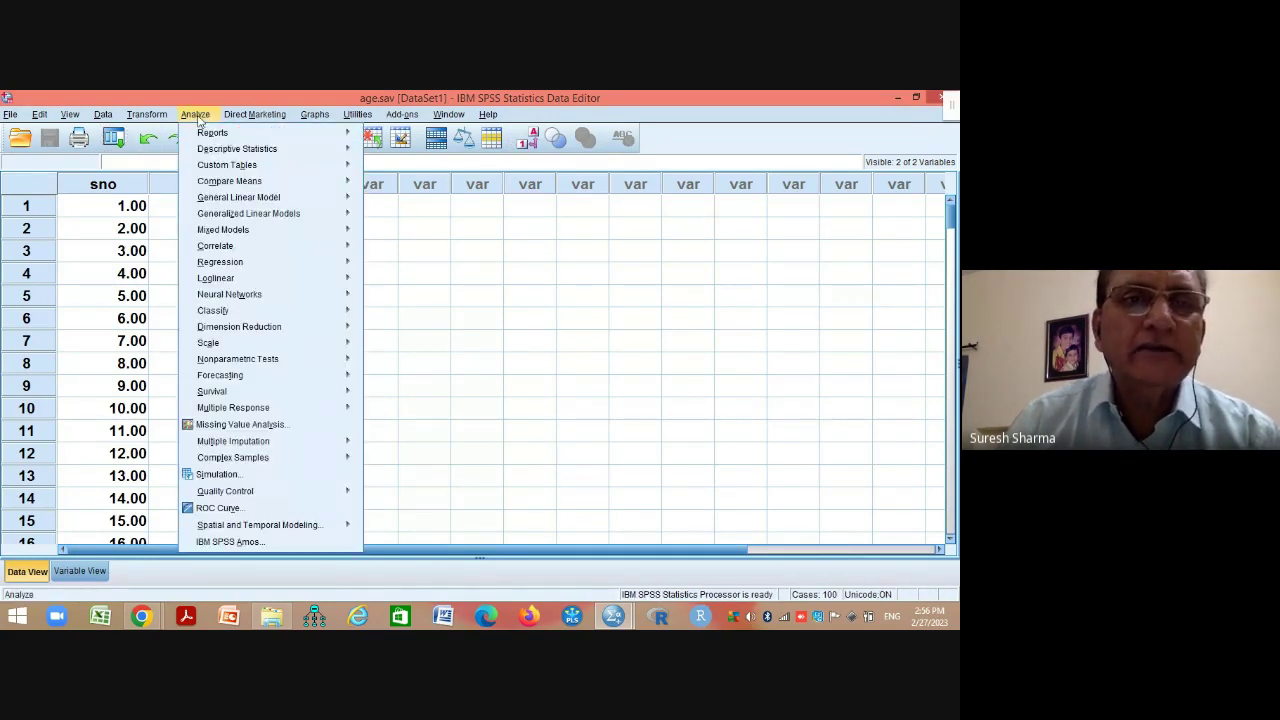
{"action": "mouse_move", "coordinate": [218, 153]}
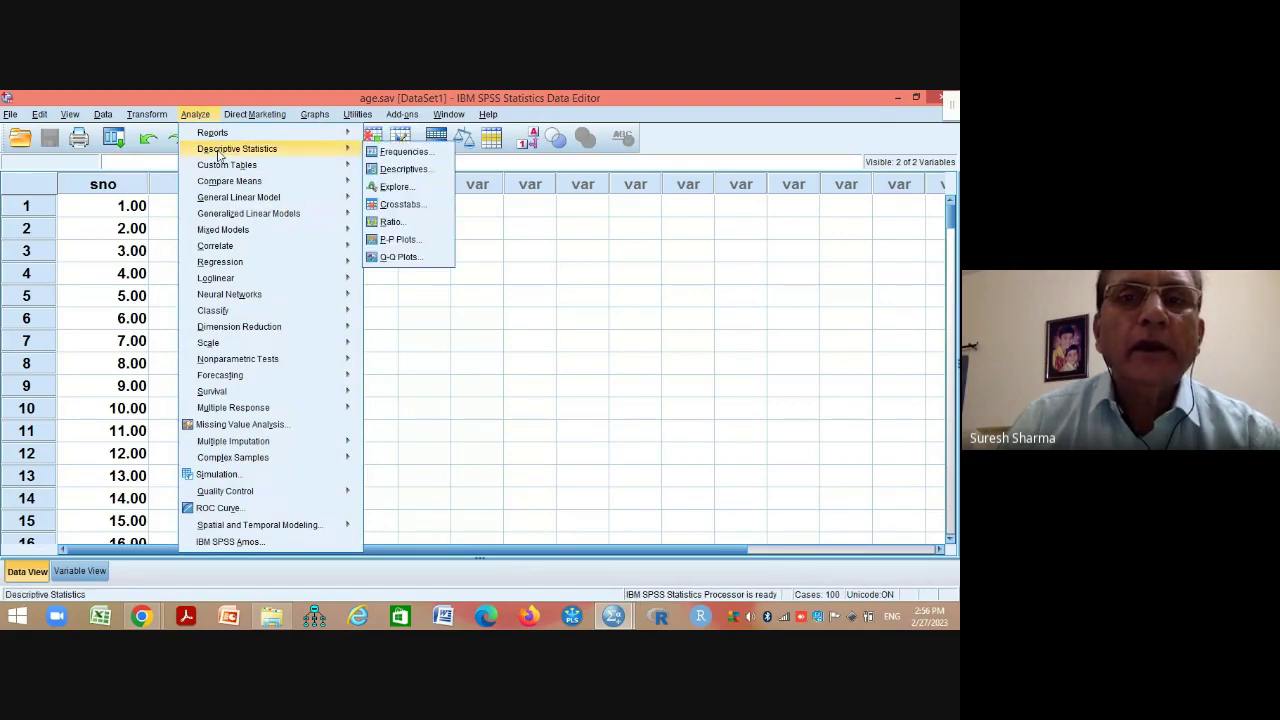
{"action": "left_click", "coordinate": [405, 190]}
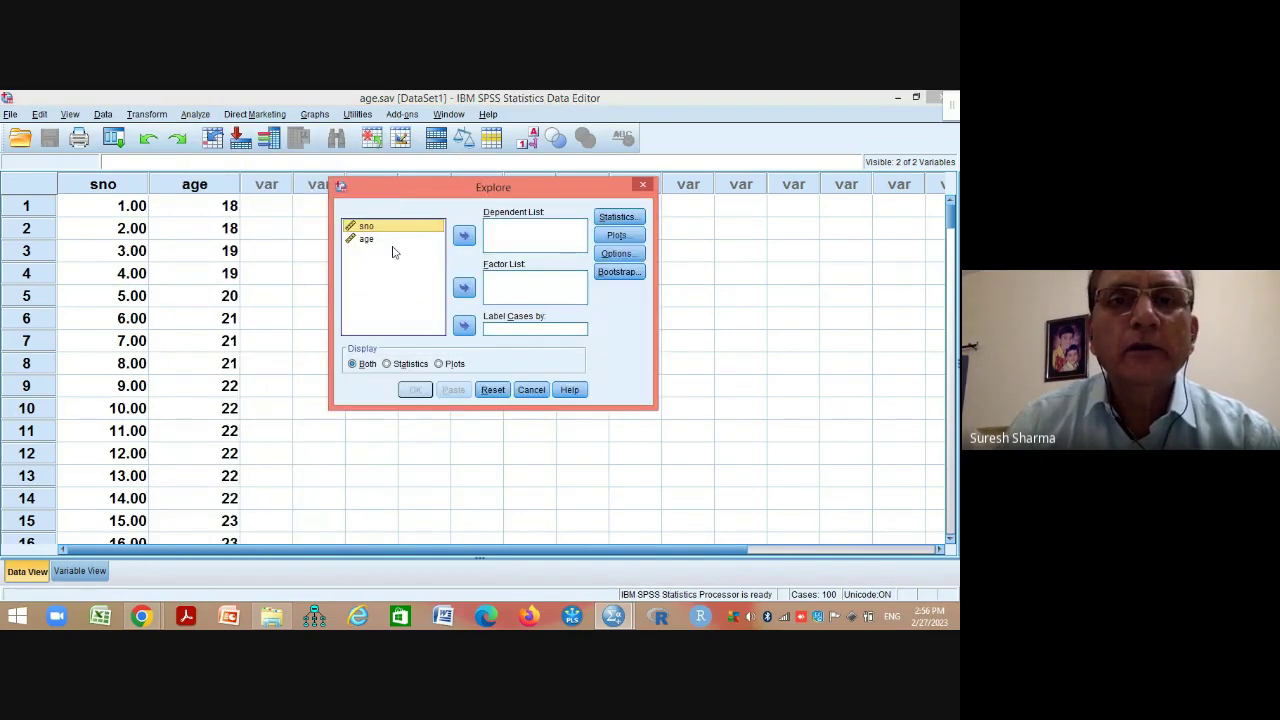
{"action": "left_click", "coordinate": [372, 241]}
{"action": "left_click", "coordinate": [463, 236]}
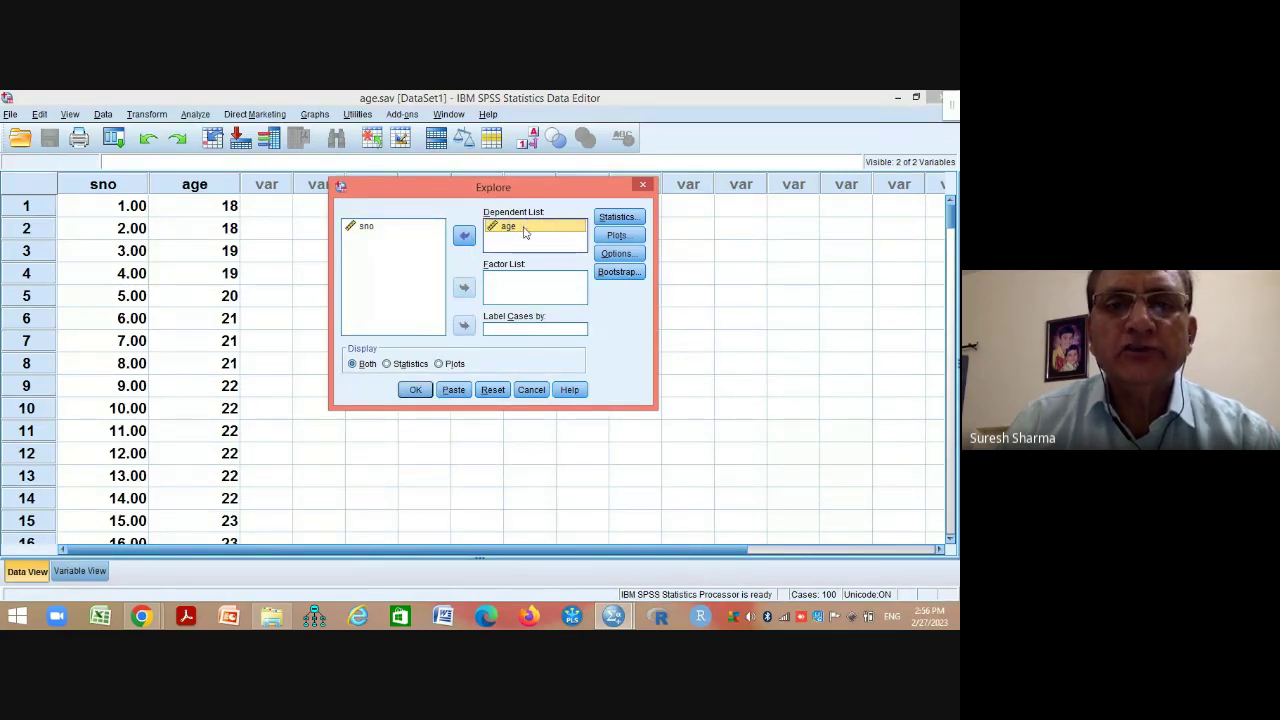
Exclude the stem-and-leaf plot, include normality plots with tests, and run the Explore analysis of age
{"action": "left_click", "coordinate": [617, 236]}
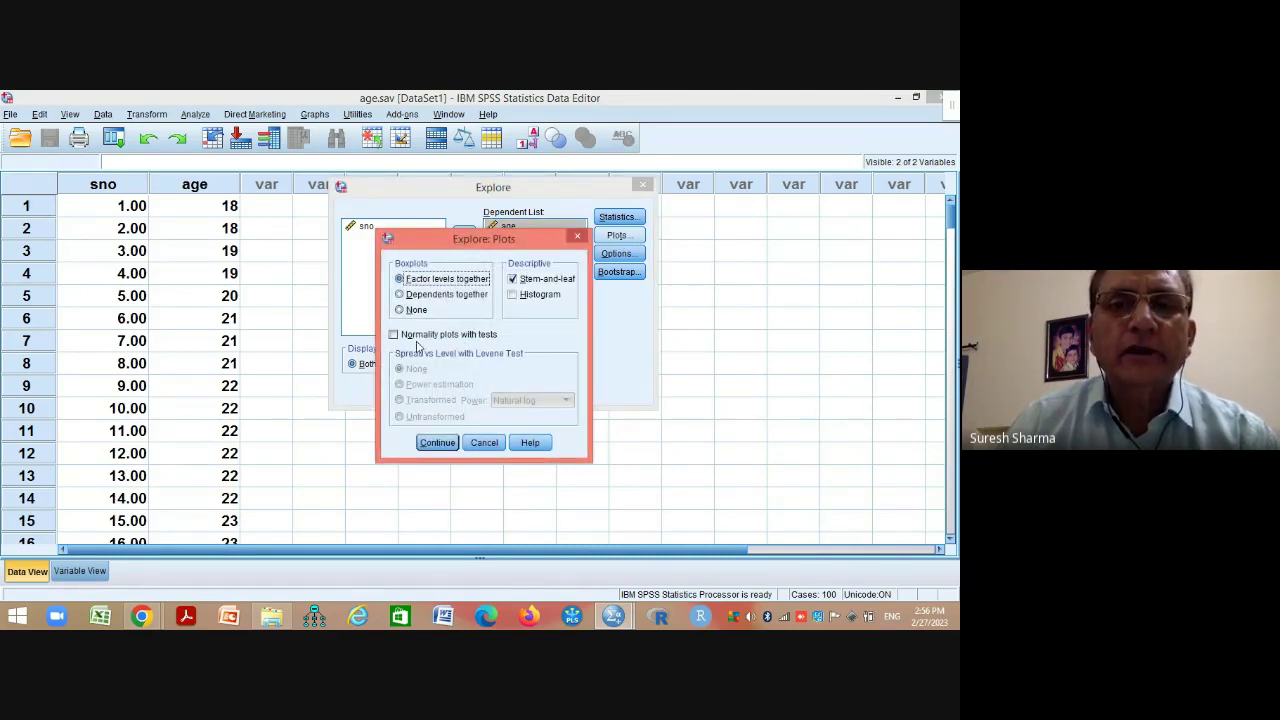
{"action": "left_click", "coordinate": [513, 280]}
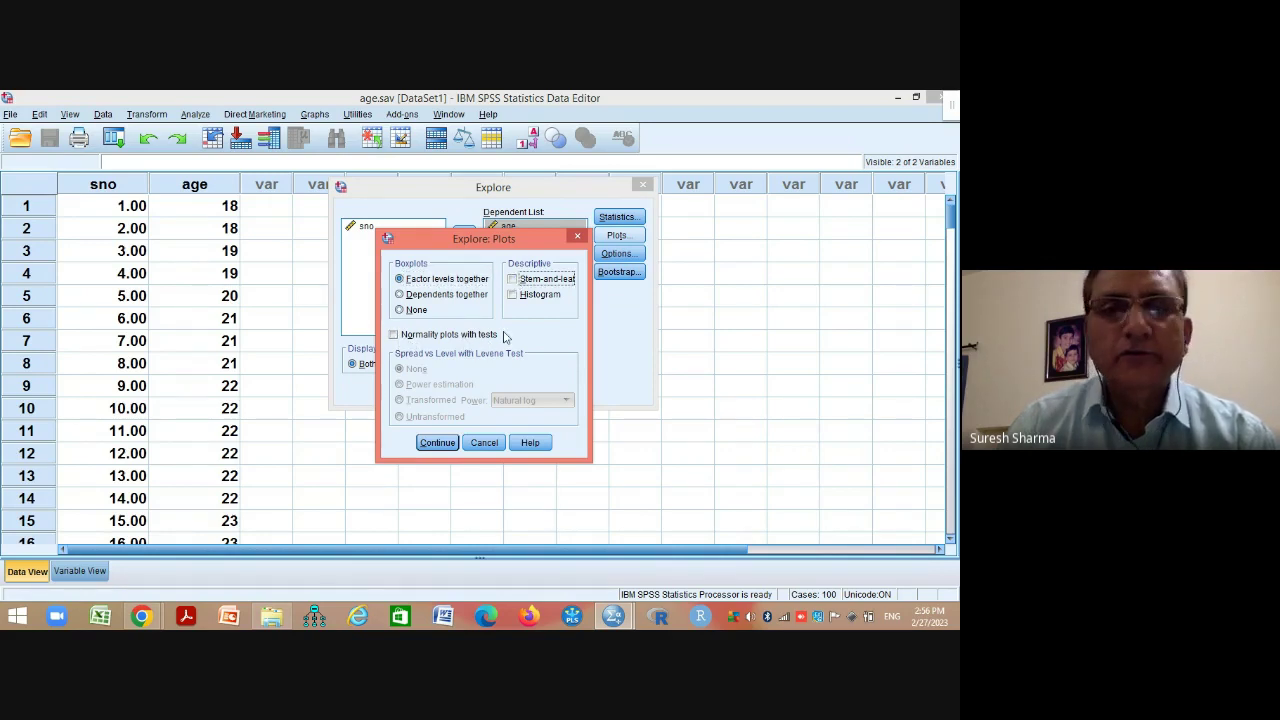
{"action": "left_click", "coordinate": [396, 338]}
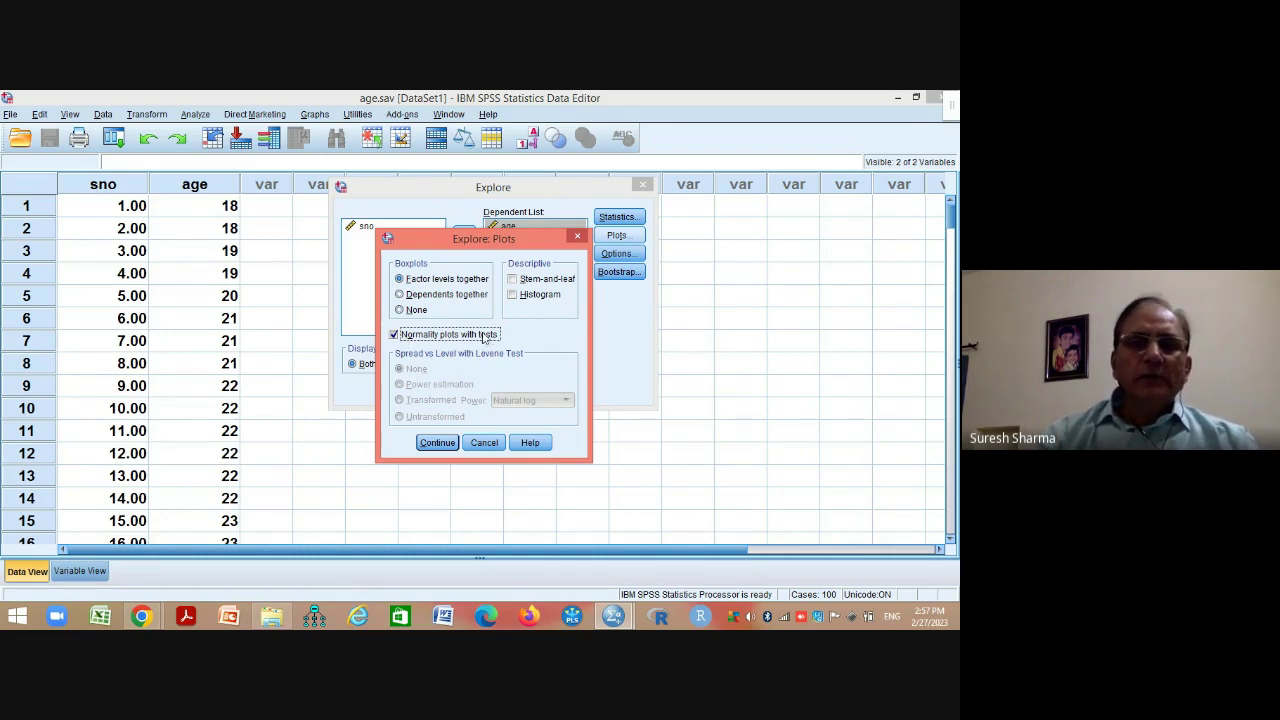
{"action": "left_click", "coordinate": [438, 443]}
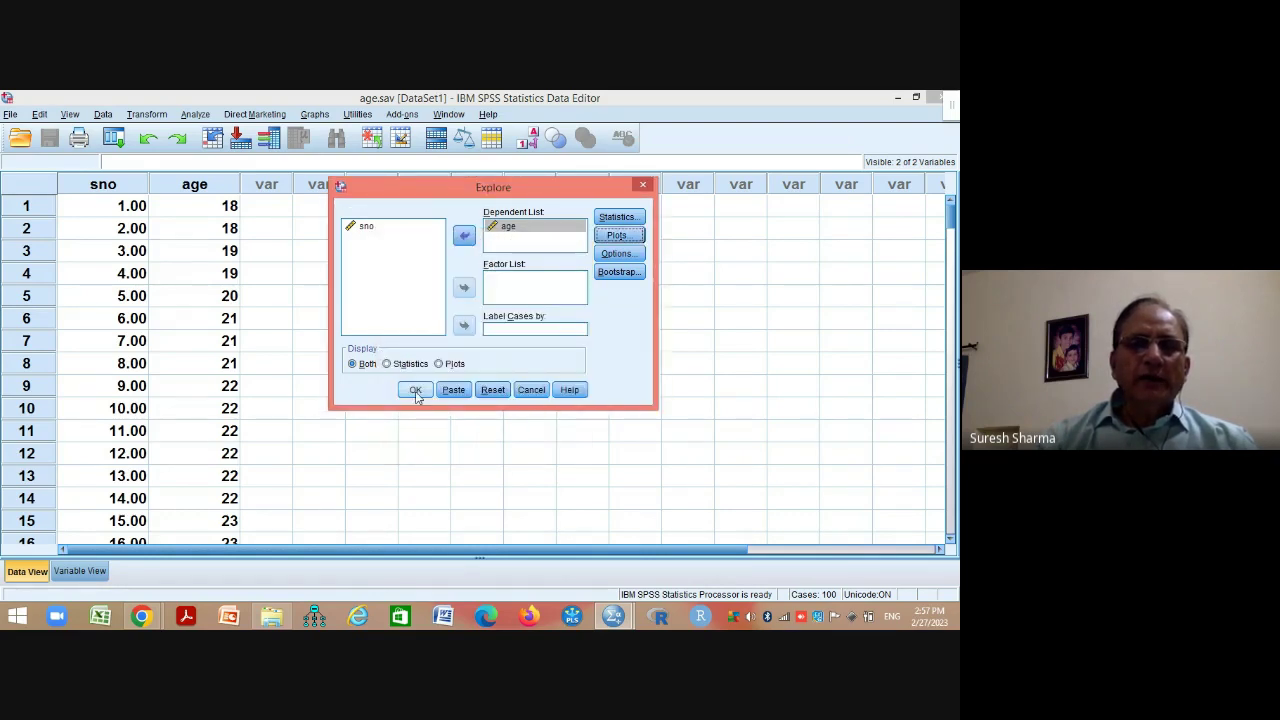
{"action": "left_click", "coordinate": [416, 390]}
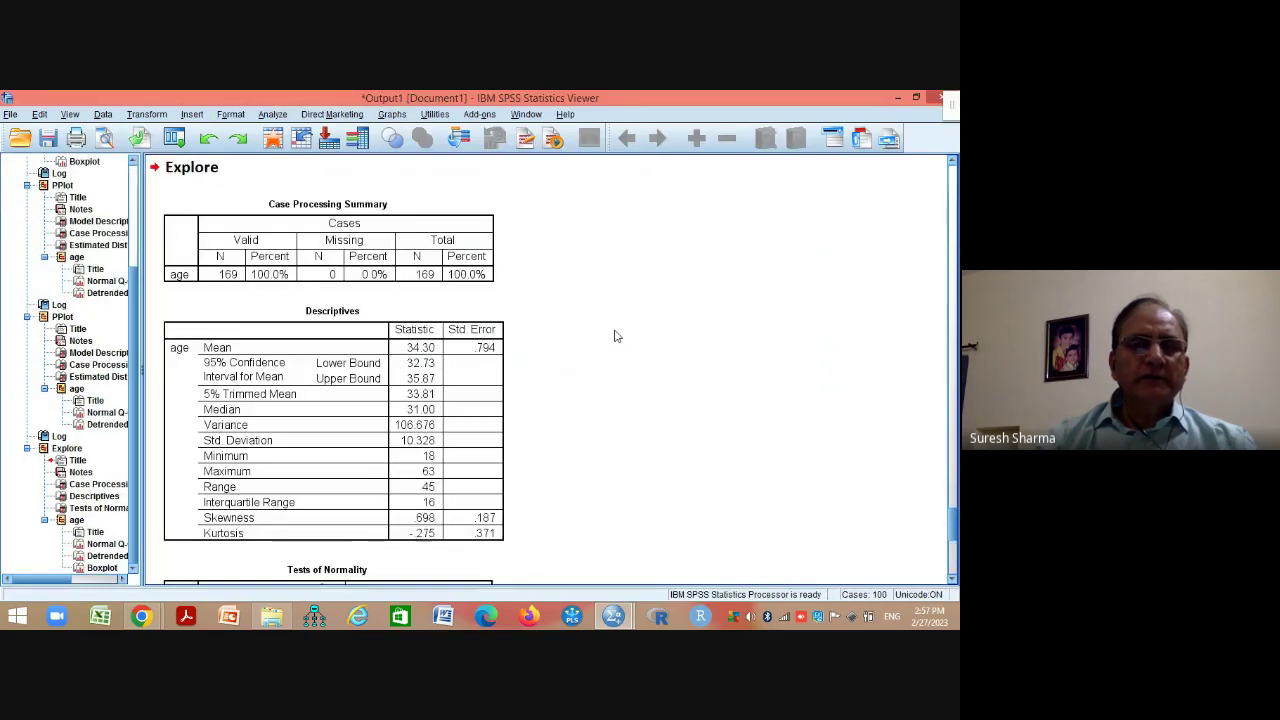
Examine the Explore output for age: the descriptives, the Kolmogorov-Smirnov and Shapiro-Wilk normality tests, and the normal Q-Q plot
{"action": "left_click", "coordinate": [248, 304]}
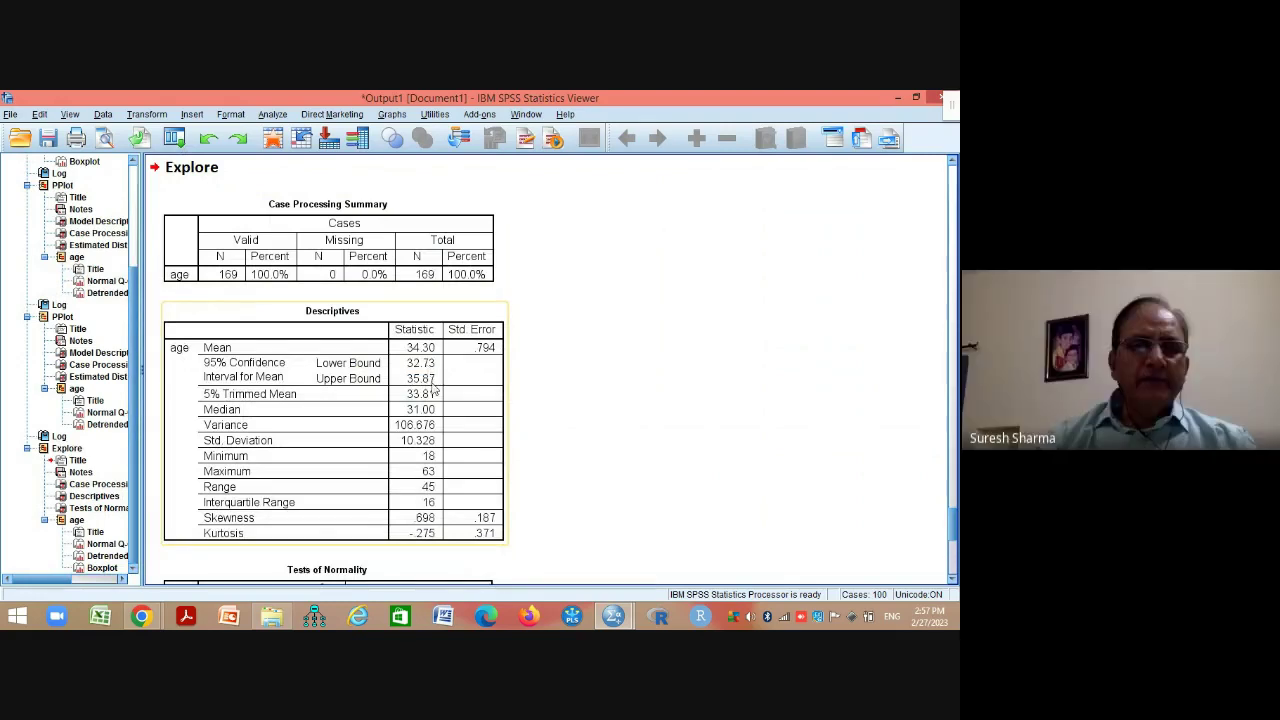
{"action": "scroll", "coordinate": [449, 481], "scroll_direction": "down", "scroll_amount": 3}
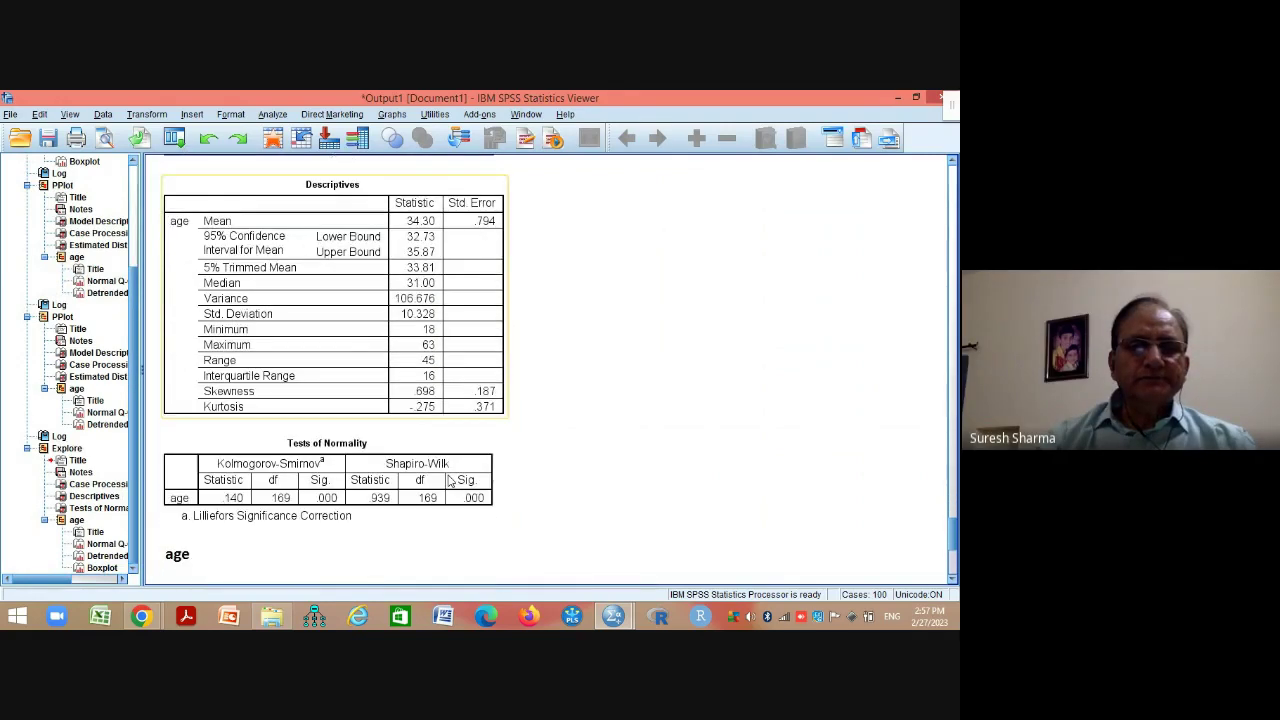
{"action": "scroll", "coordinate": [449, 481], "scroll_direction": "down", "scroll_amount": 5}
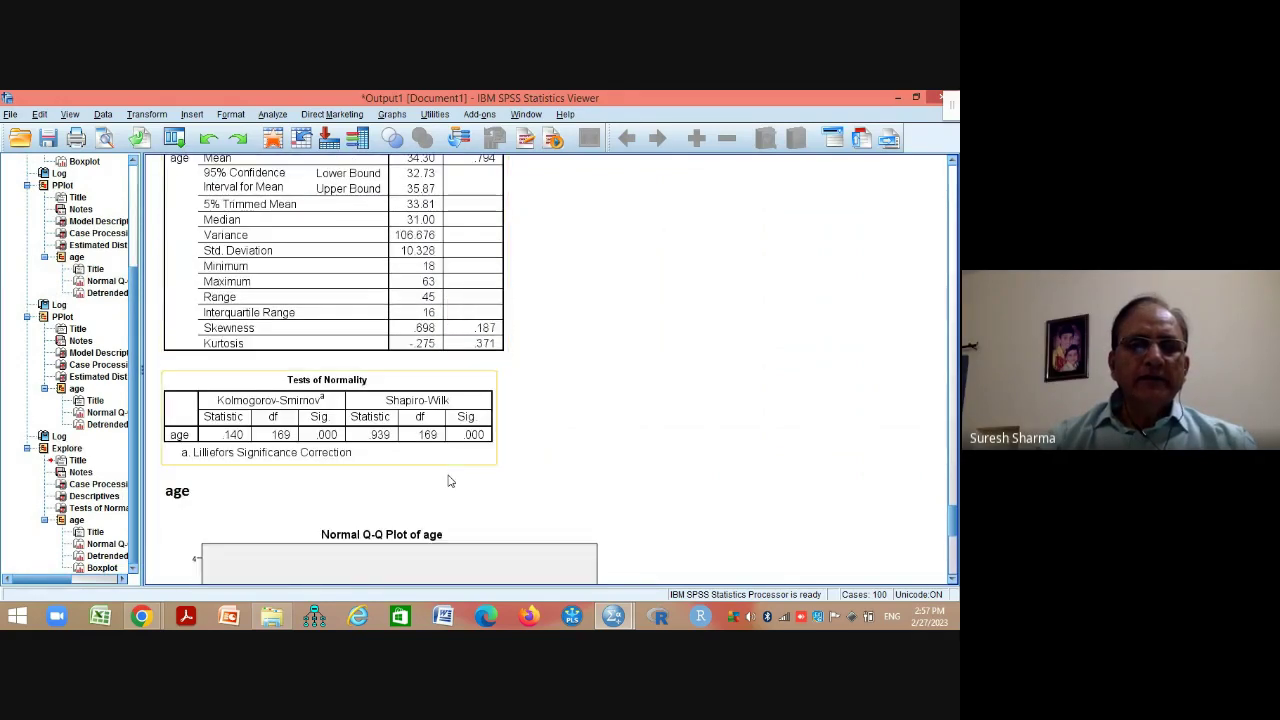
{"action": "scroll", "coordinate": [449, 481], "scroll_direction": "down", "scroll_amount": 1}
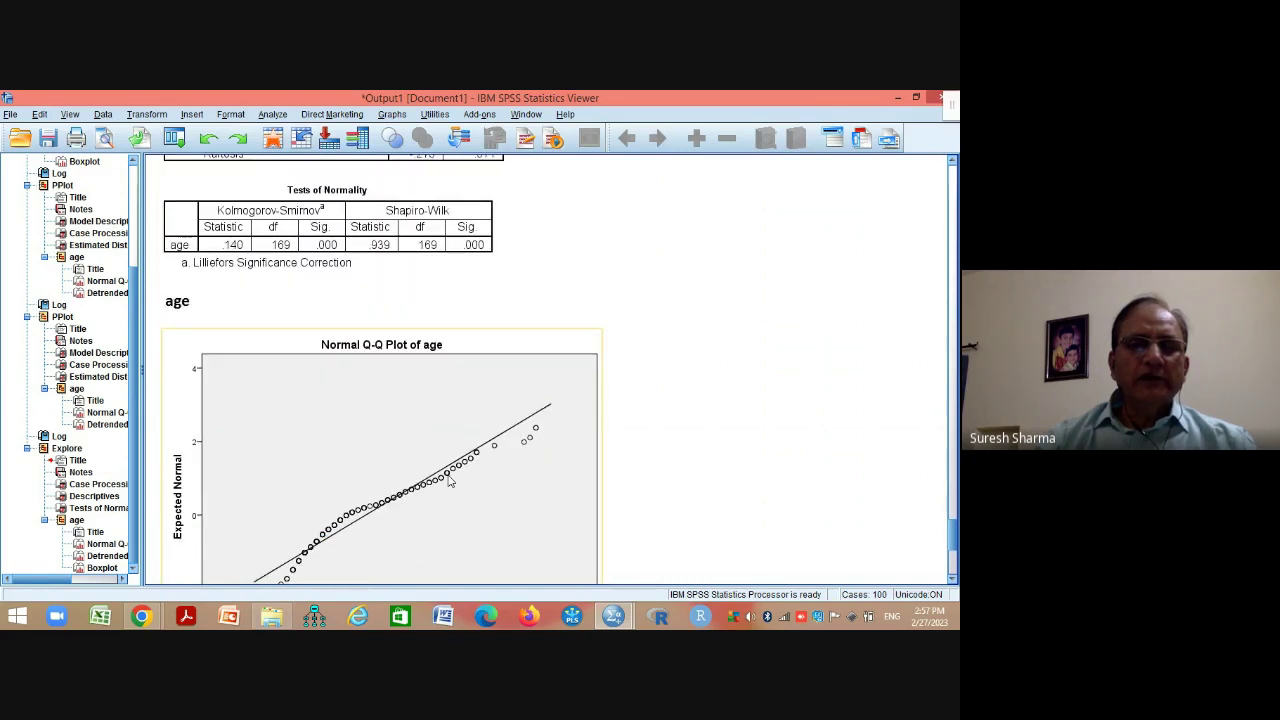
{"action": "scroll", "coordinate": [449, 481], "scroll_direction": "down", "scroll_amount": 1}
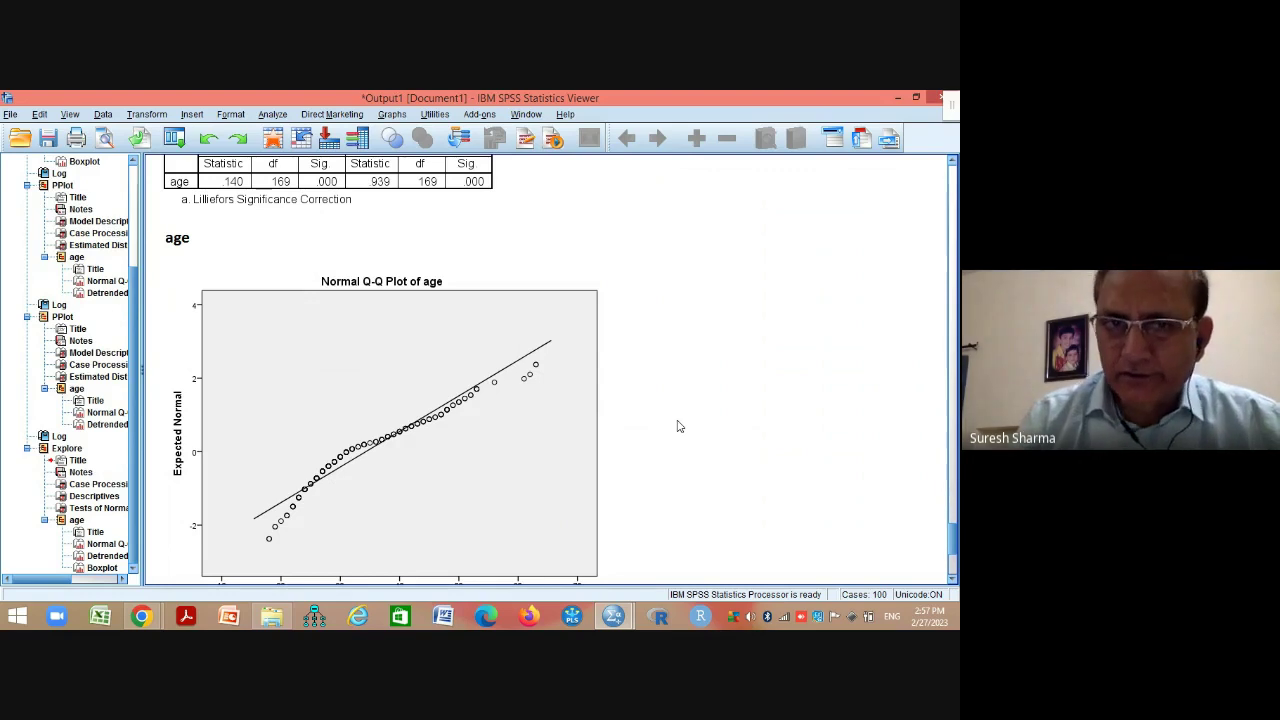
{"action": "scroll", "coordinate": [678, 427], "scroll_direction": "up", "scroll_amount": 5}
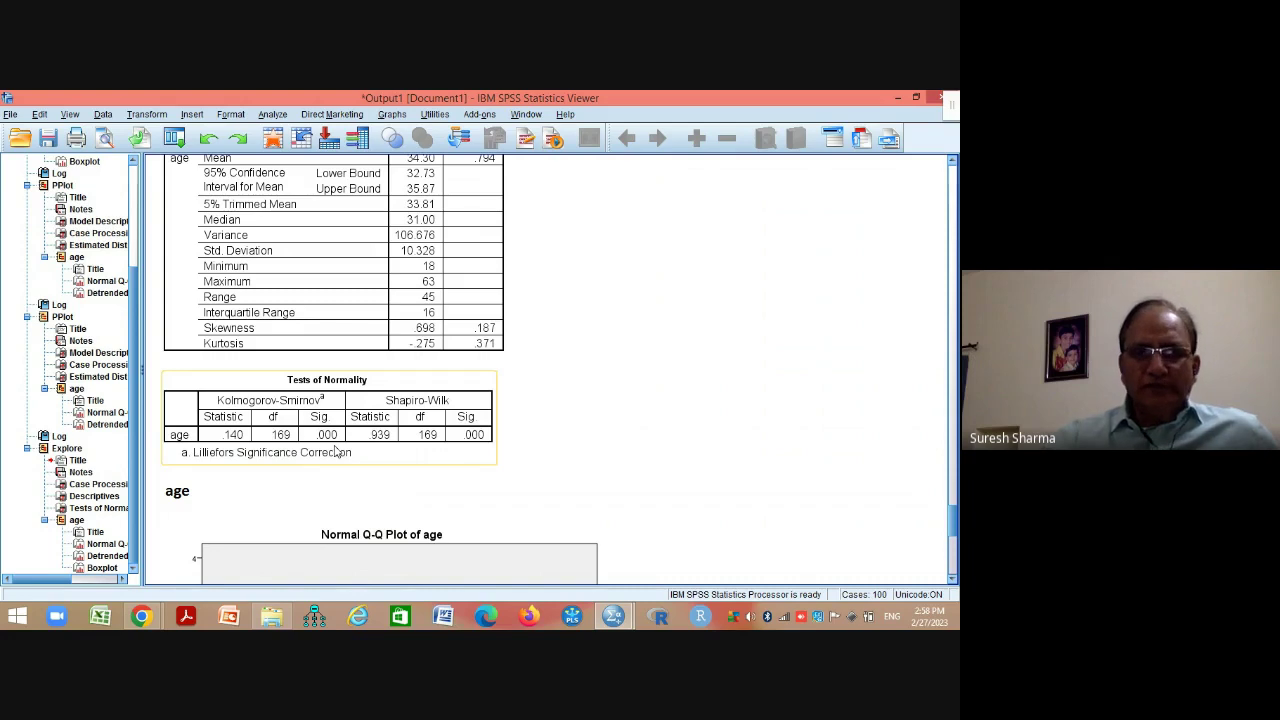
{"action": "left_click", "coordinate": [495, 422]}
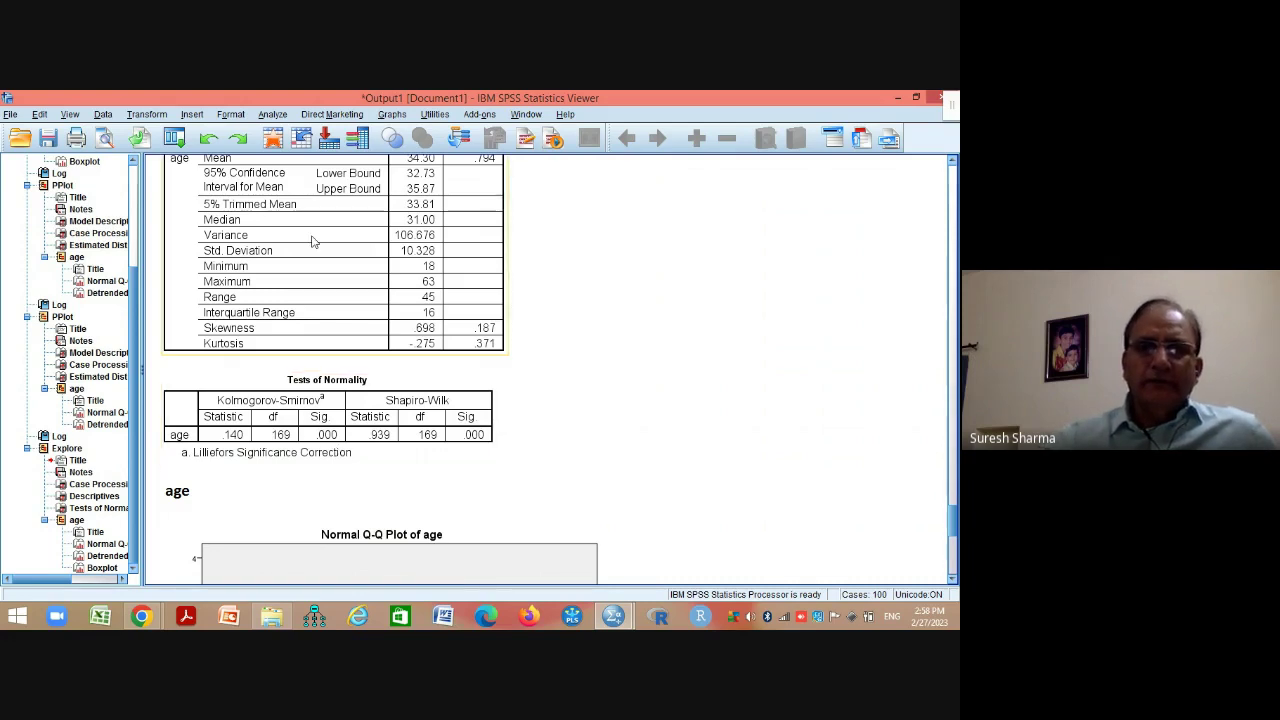
Shrink the Output1 viewer window and close it without saving its contents
{"action": "double_click", "coordinate": [692, 99]}
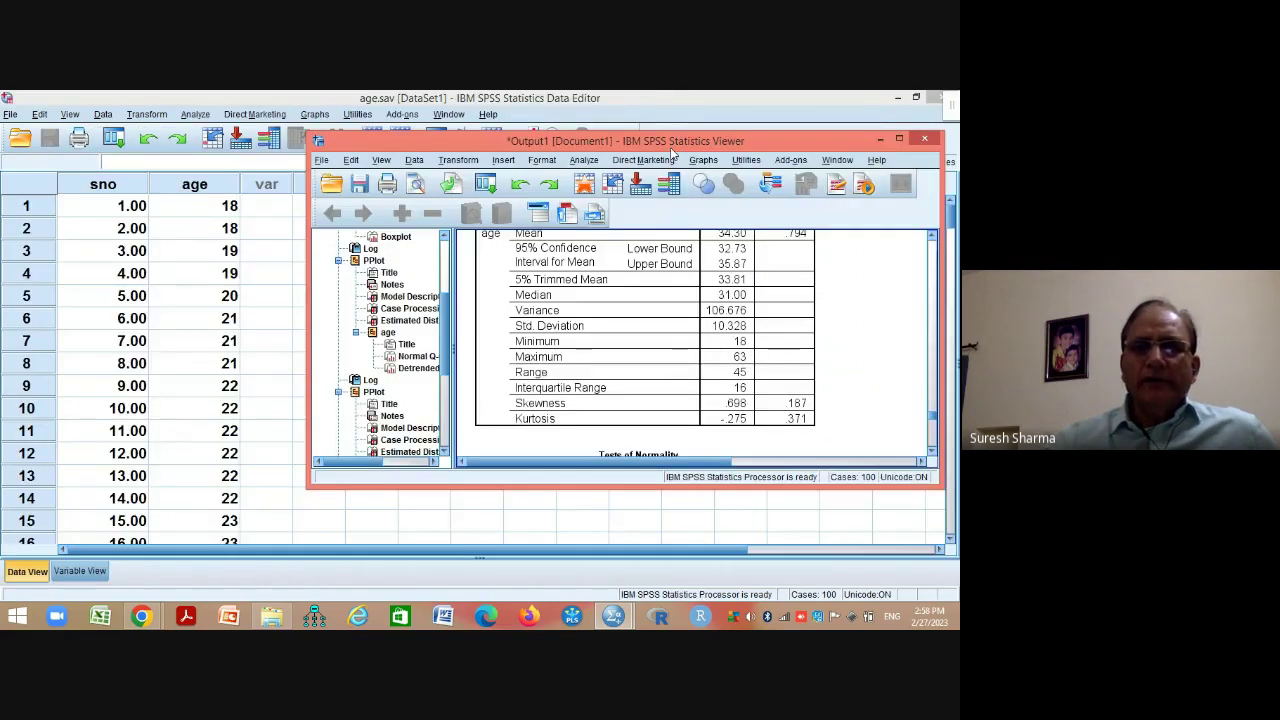
{"action": "left_click_drag", "start_coordinate": [670, 147], "coordinate": [654, 177]}
{"action": "left_click", "coordinate": [908, 168]}
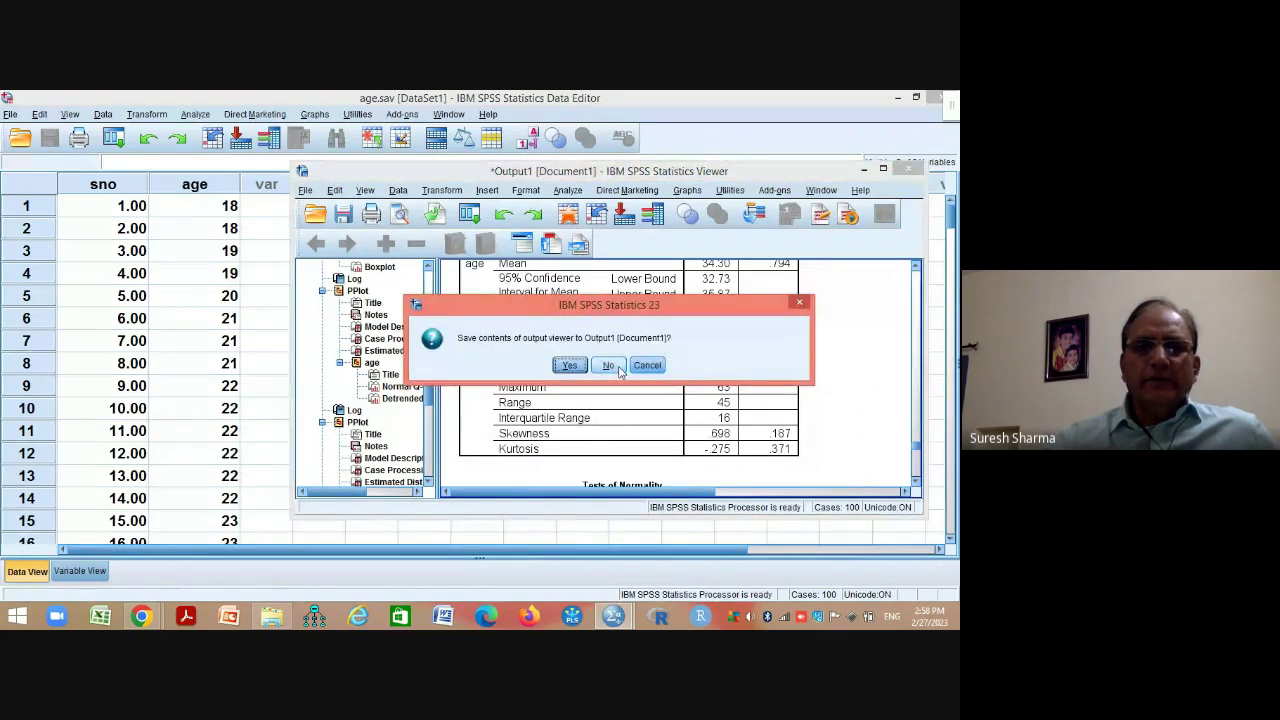
{"action": "left_click", "coordinate": [610, 366]}
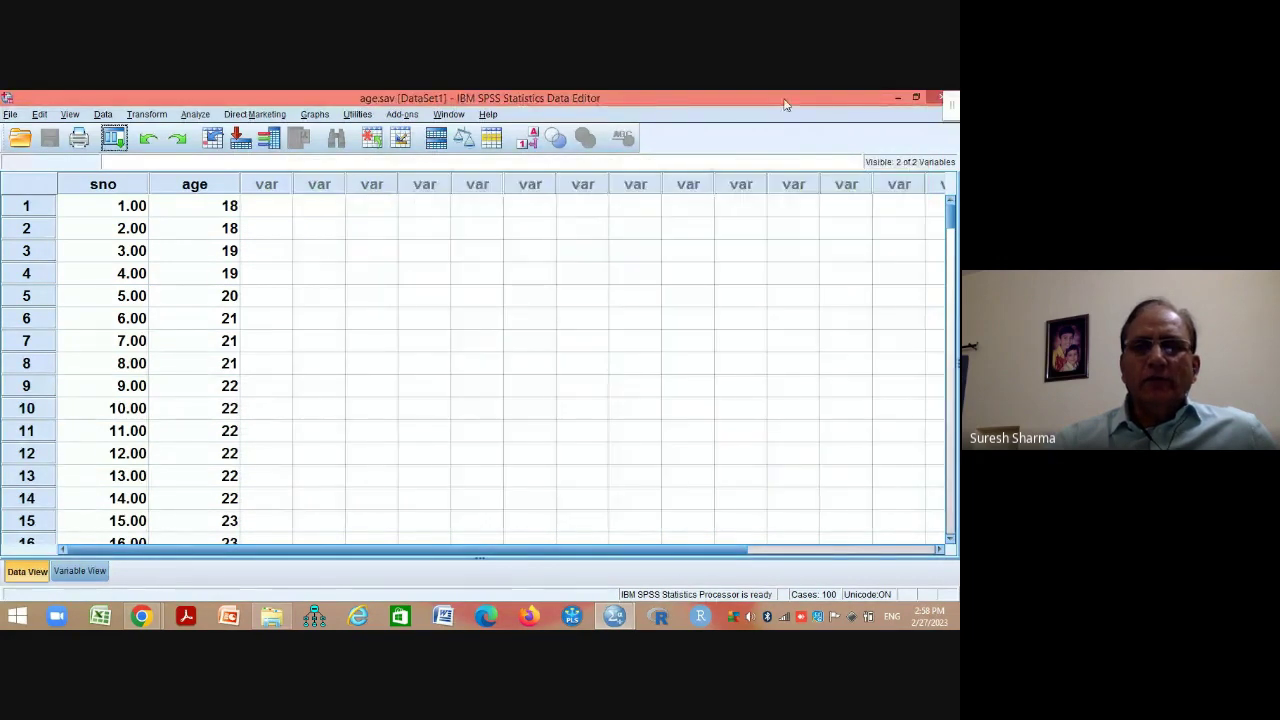
Close the age.sav dataset, exit SPSS, and close the Data for spss workshop folder
{"action": "double_click", "coordinate": [786, 102]}
{"action": "left_click", "coordinate": [895, 175]}
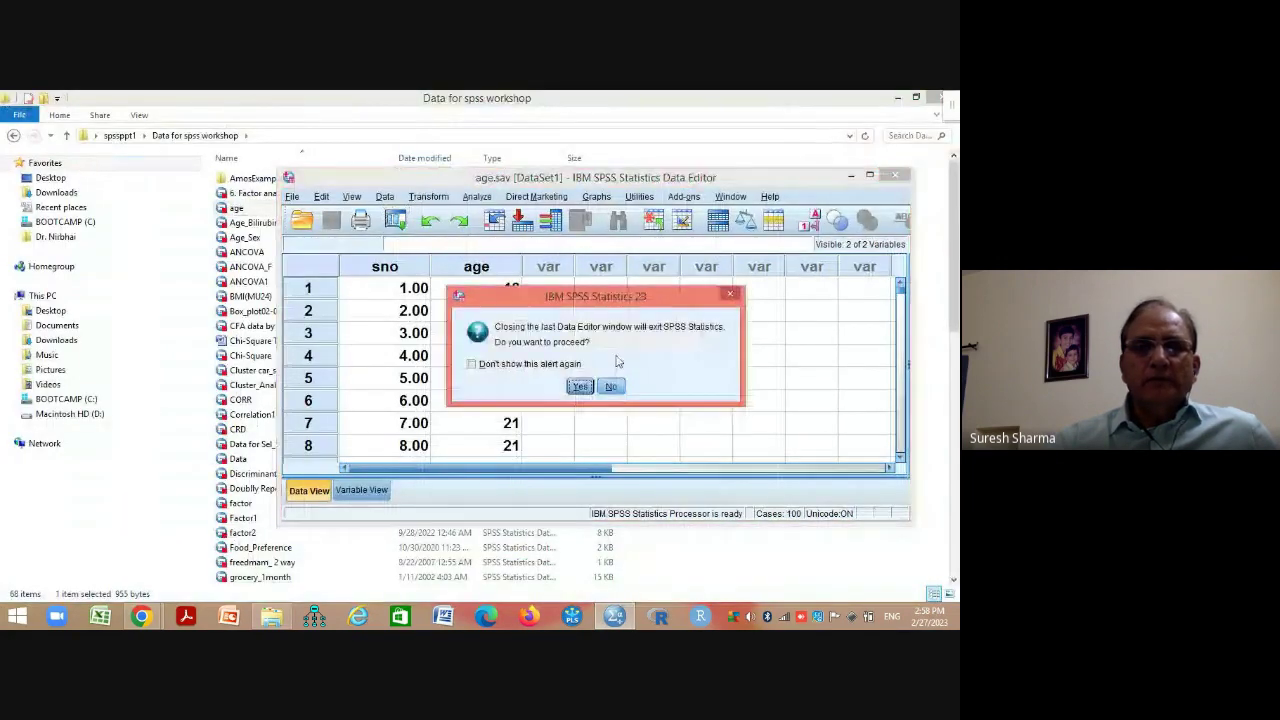
{"action": "left_click", "coordinate": [581, 387]}
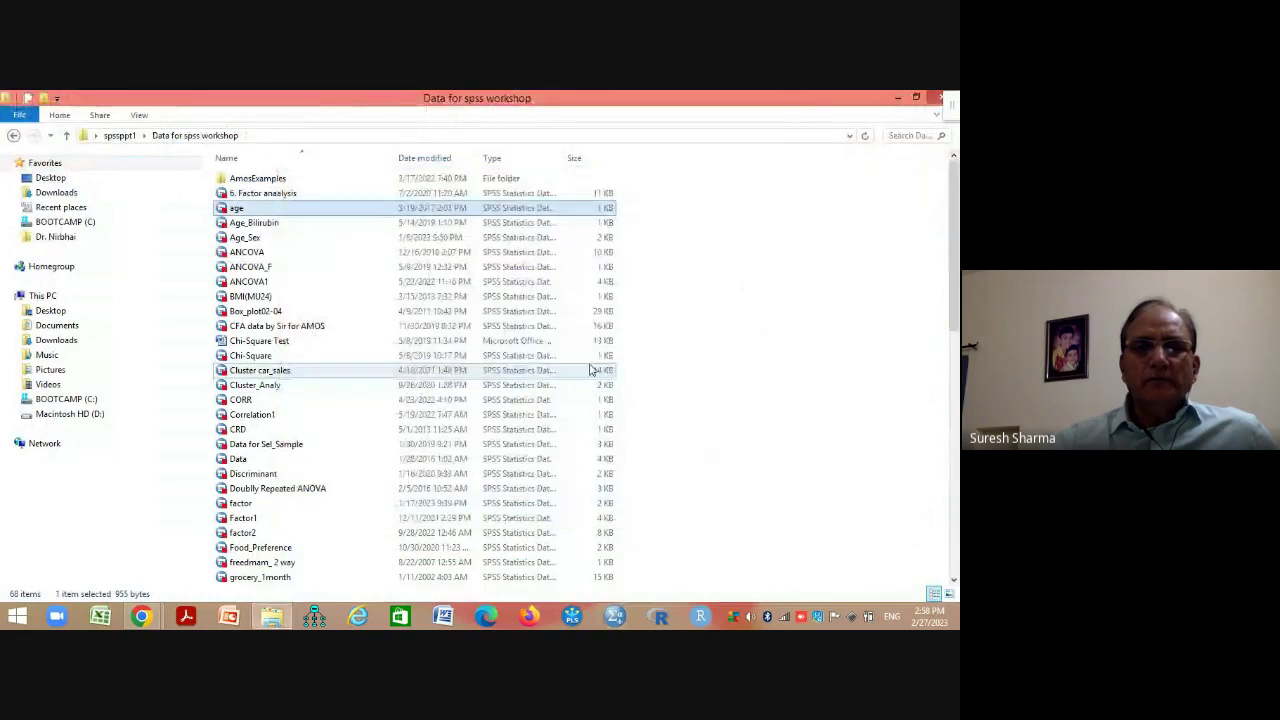
{"action": "double_click", "coordinate": [763, 100]}
{"action": "left_click_drag", "start_coordinate": [690, 188], "coordinate": [685, 194]}
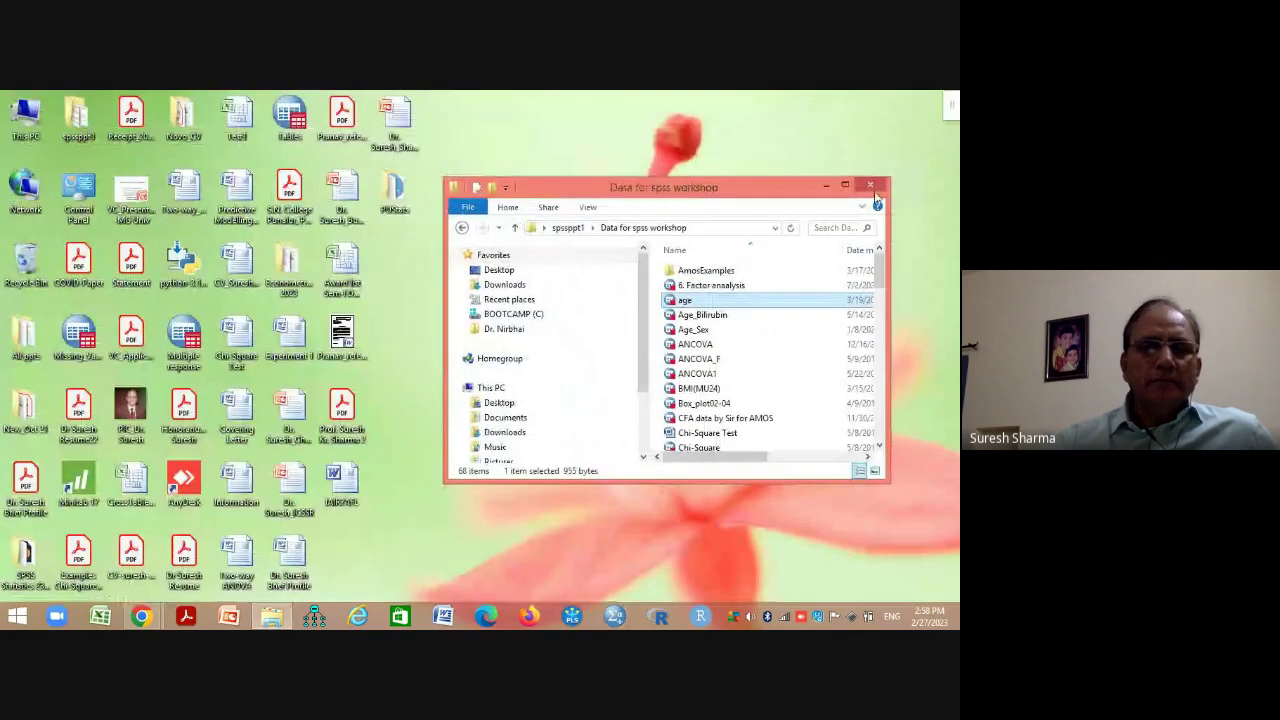
{"action": "left_click", "coordinate": [871, 186]}
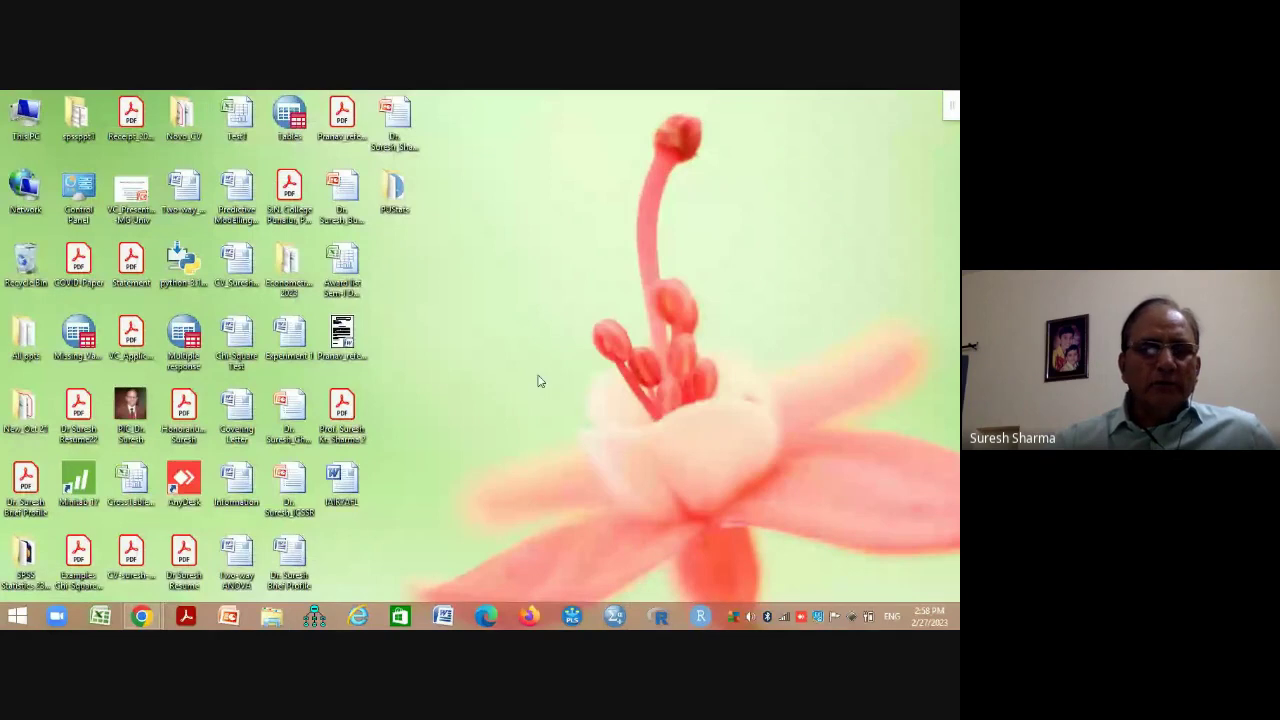
Check the Google Meet call in Chrome, minimize it, and dismiss the presenting notification
{"action": "mouse_move", "coordinate": [141, 616]}
{"action": "left_click", "coordinate": [123, 524]}
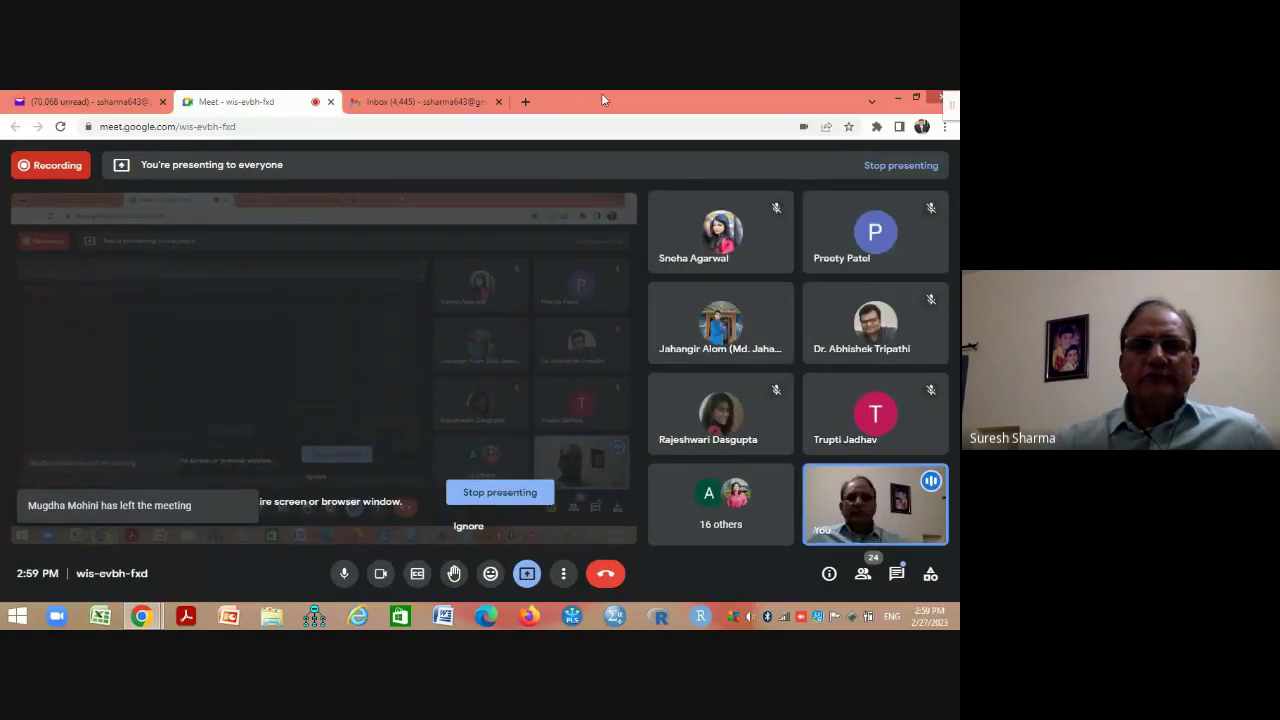
{"action": "left_click", "coordinate": [897, 98]}
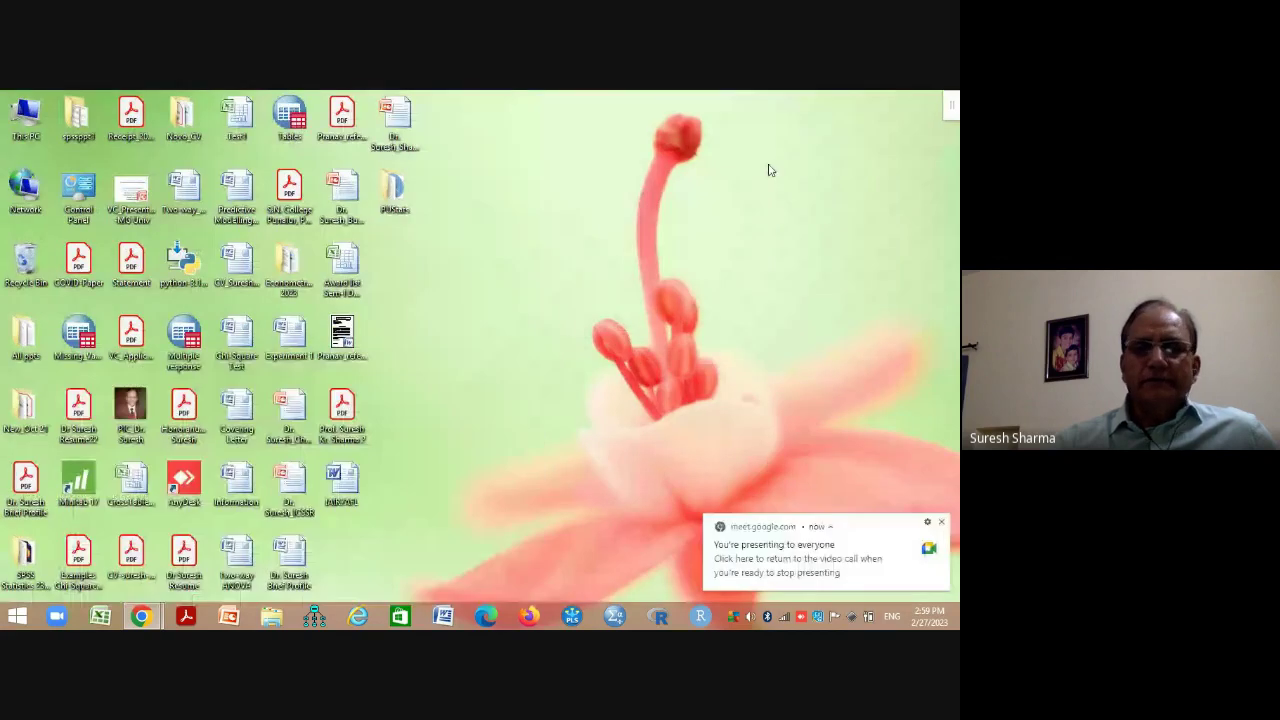
{"action": "left_click", "coordinate": [941, 522]}
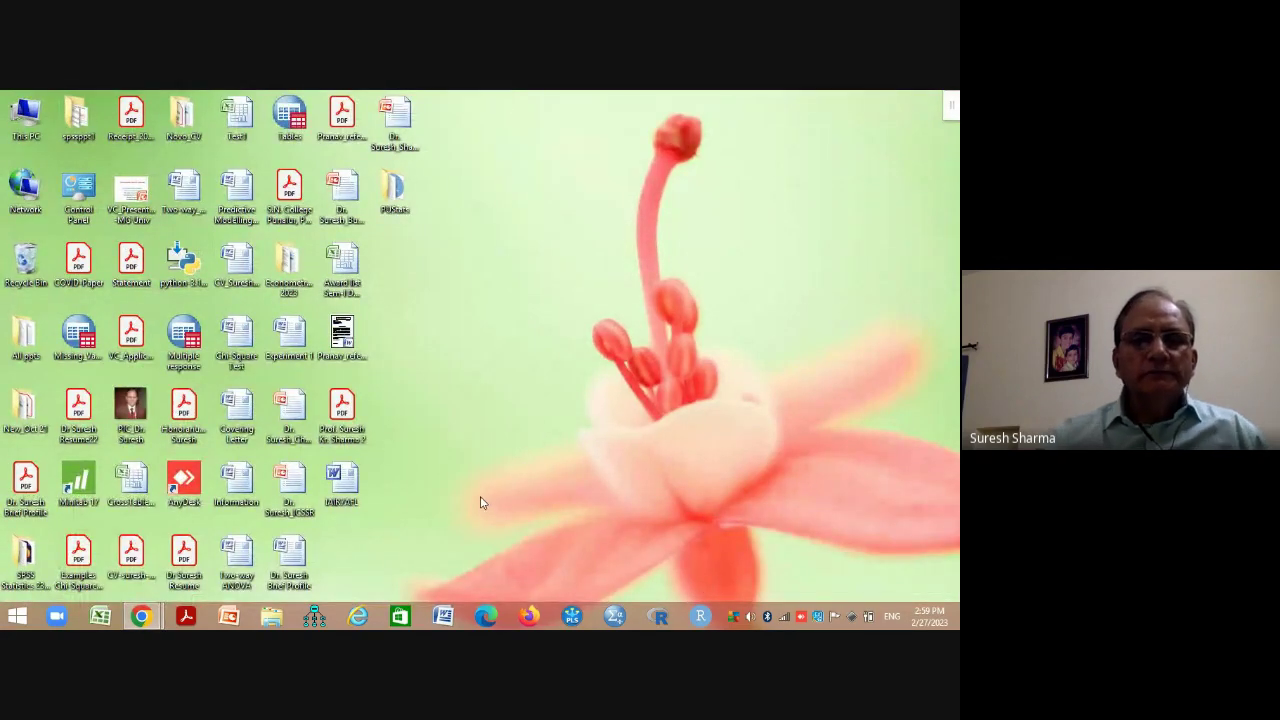
Open the statistical tools workshop presentation from the desktop in PowerPoint and start its slide show
{"action": "double_click", "coordinate": [404, 133]}
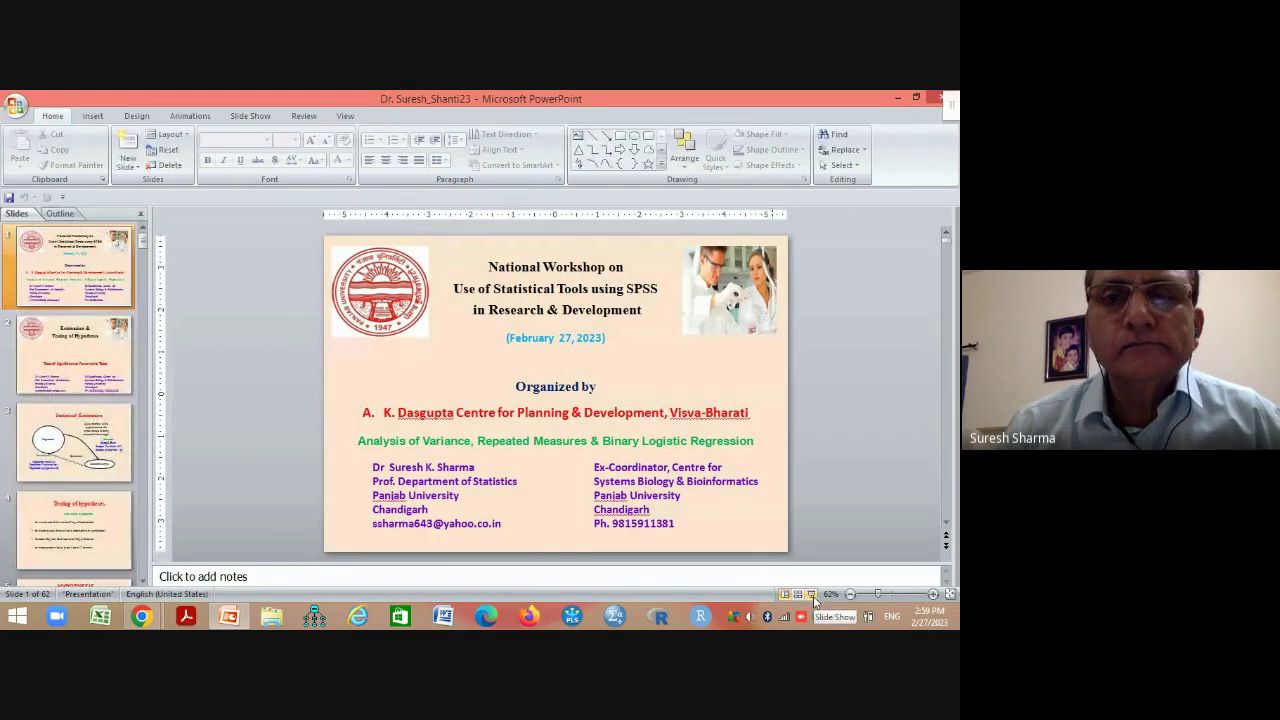
{"action": "left_click", "coordinate": [811, 595]}
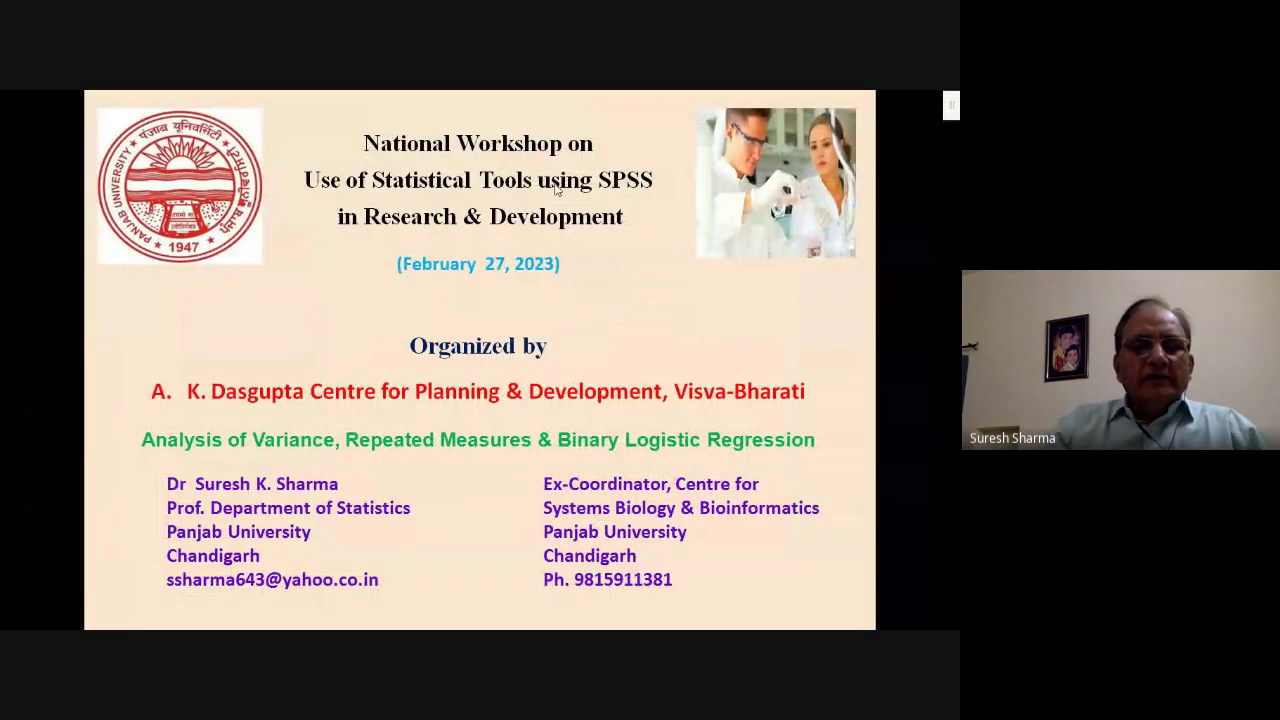
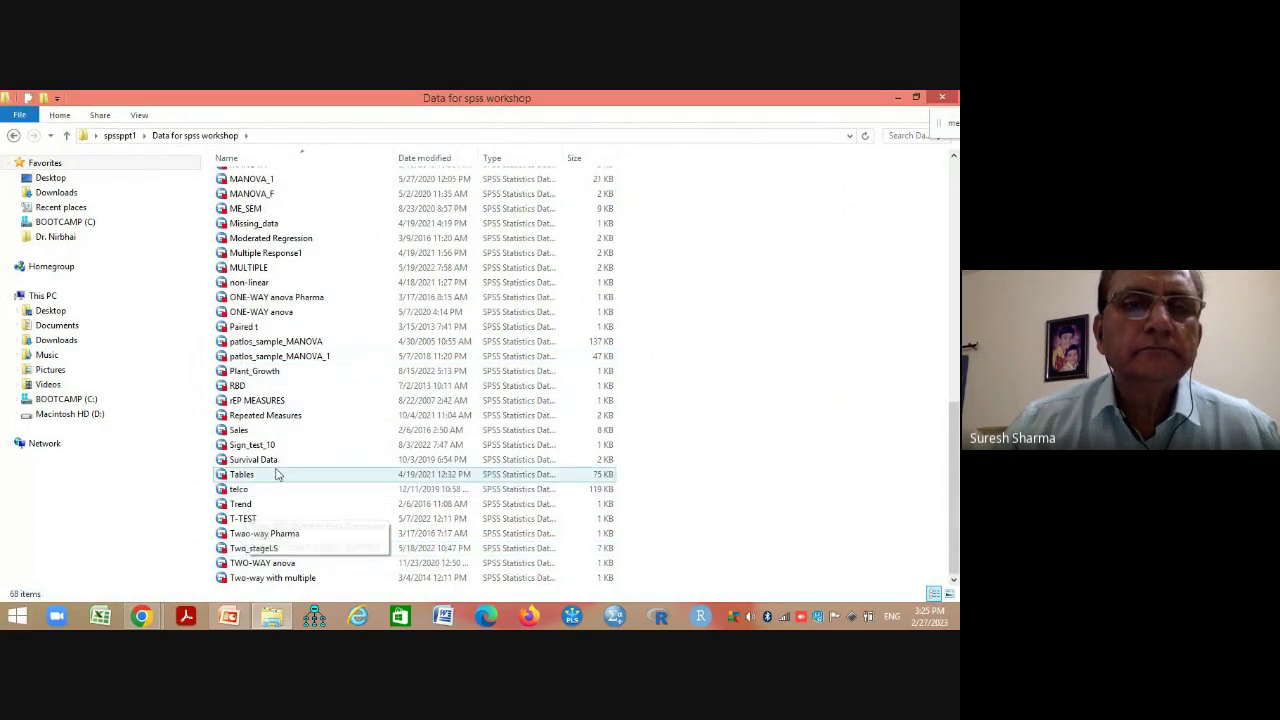
Open the ONE-WAY anova dataset from the Data for spss workshop folder in SPSS and maximize its window
{"action": "scroll", "coordinate": [277, 471], "scroll_direction": "up", "scroll_amount": 8}
{"action": "scroll", "coordinate": [277, 474], "scroll_direction": "down", "scroll_amount": 5}
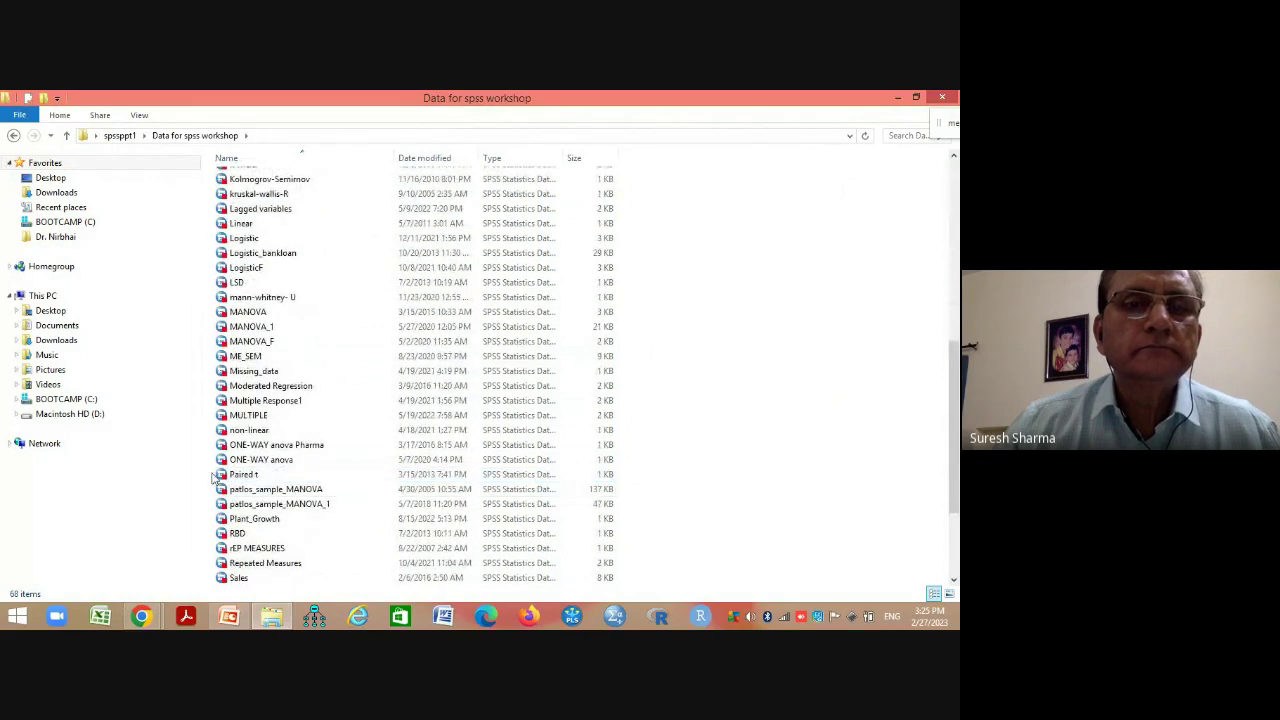
{"action": "double_click", "coordinate": [263, 459]}
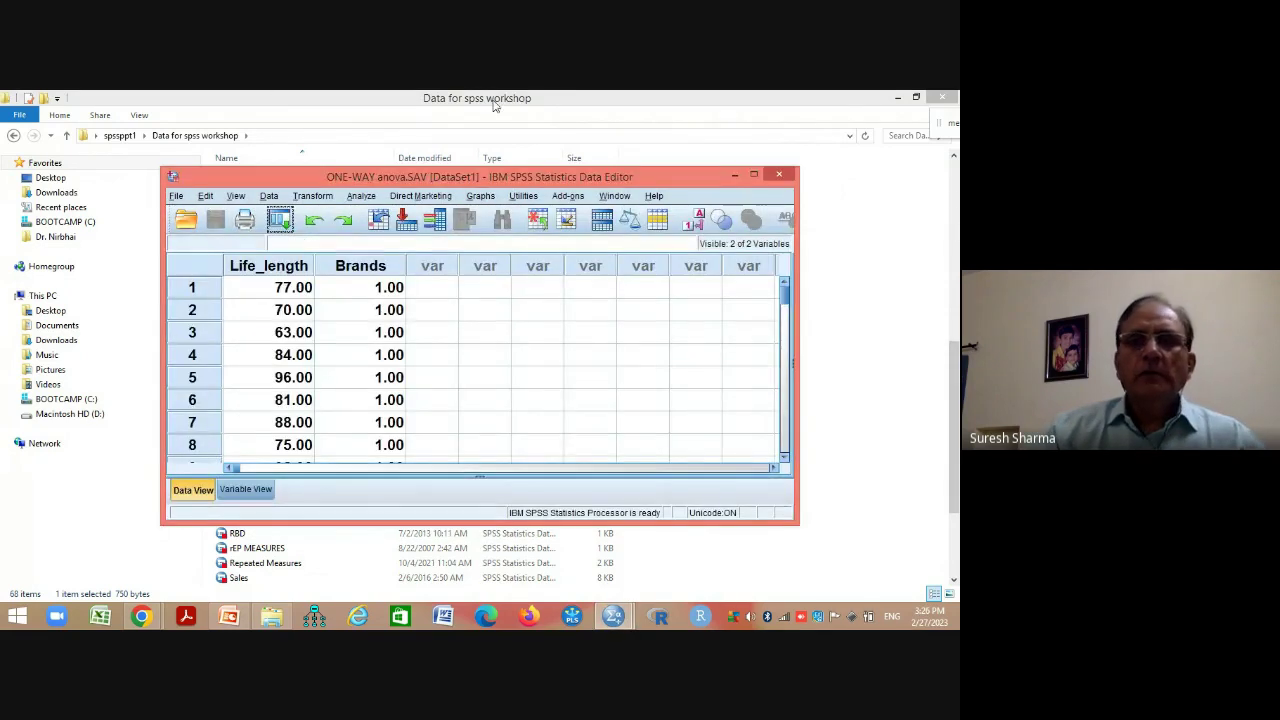
{"action": "left_click", "coordinate": [753, 175]}
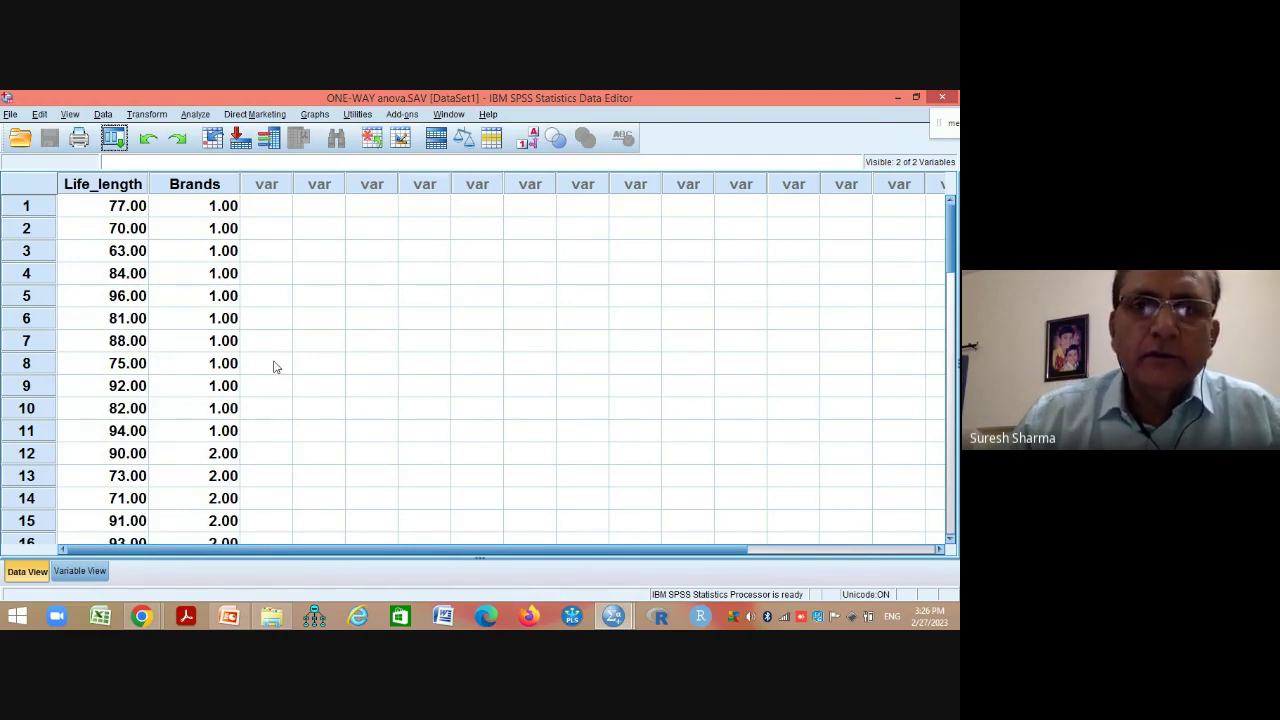
Display the value labels to review the Brands groups across all Life_length cases, and switch back to the numeric codes
{"action": "left_click", "coordinate": [522, 142]}
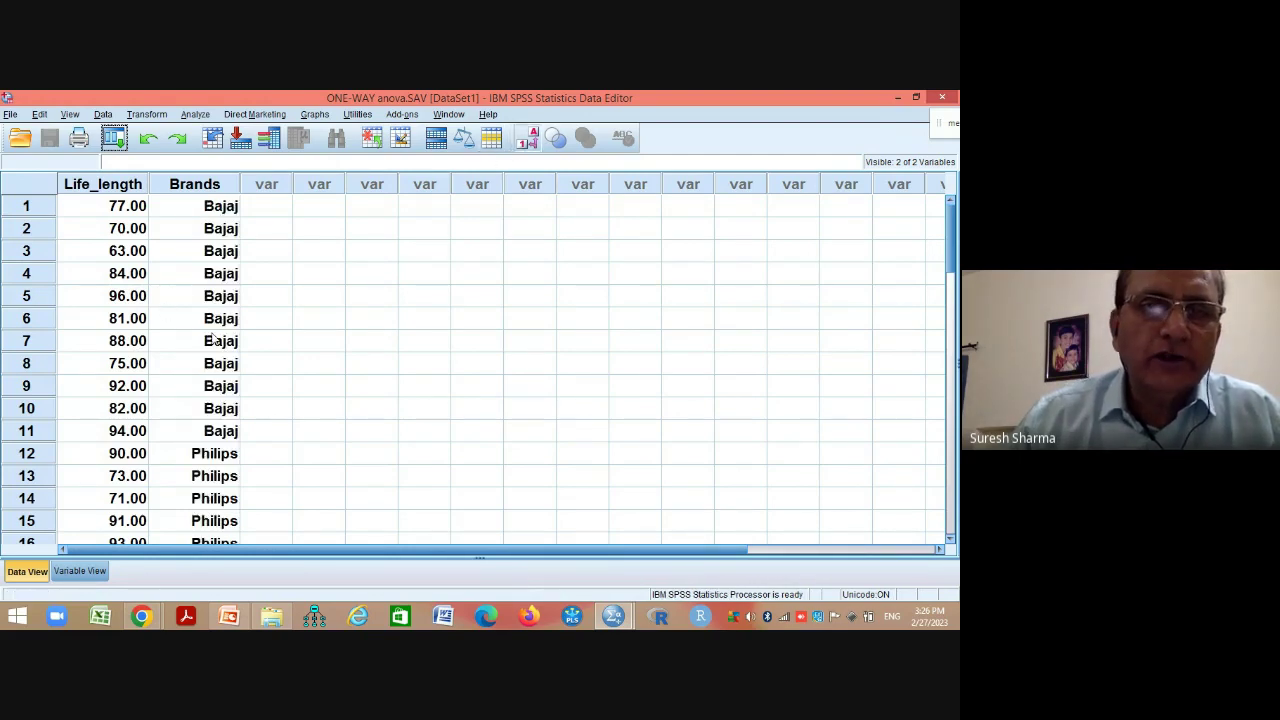
{"action": "scroll", "coordinate": [333, 375], "scroll_direction": "down", "scroll_amount": 2}
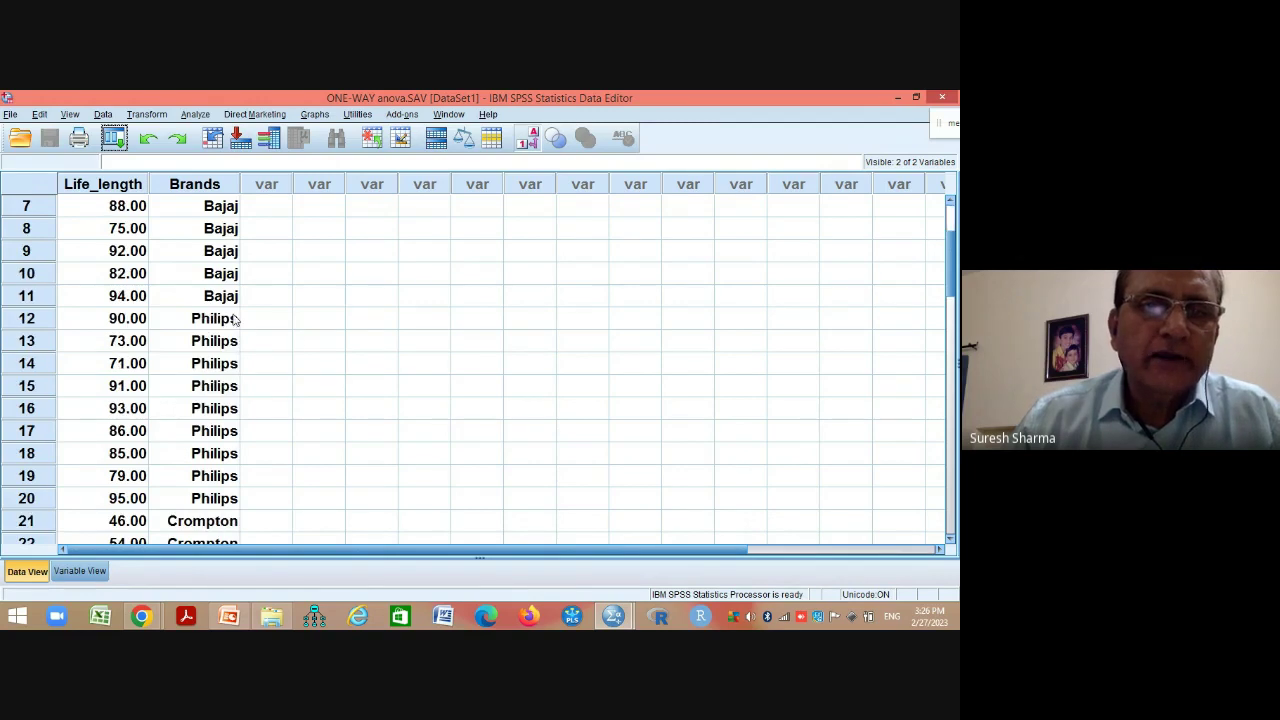
{"action": "scroll", "coordinate": [470, 295], "scroll_direction": "down", "scroll_amount": 3}
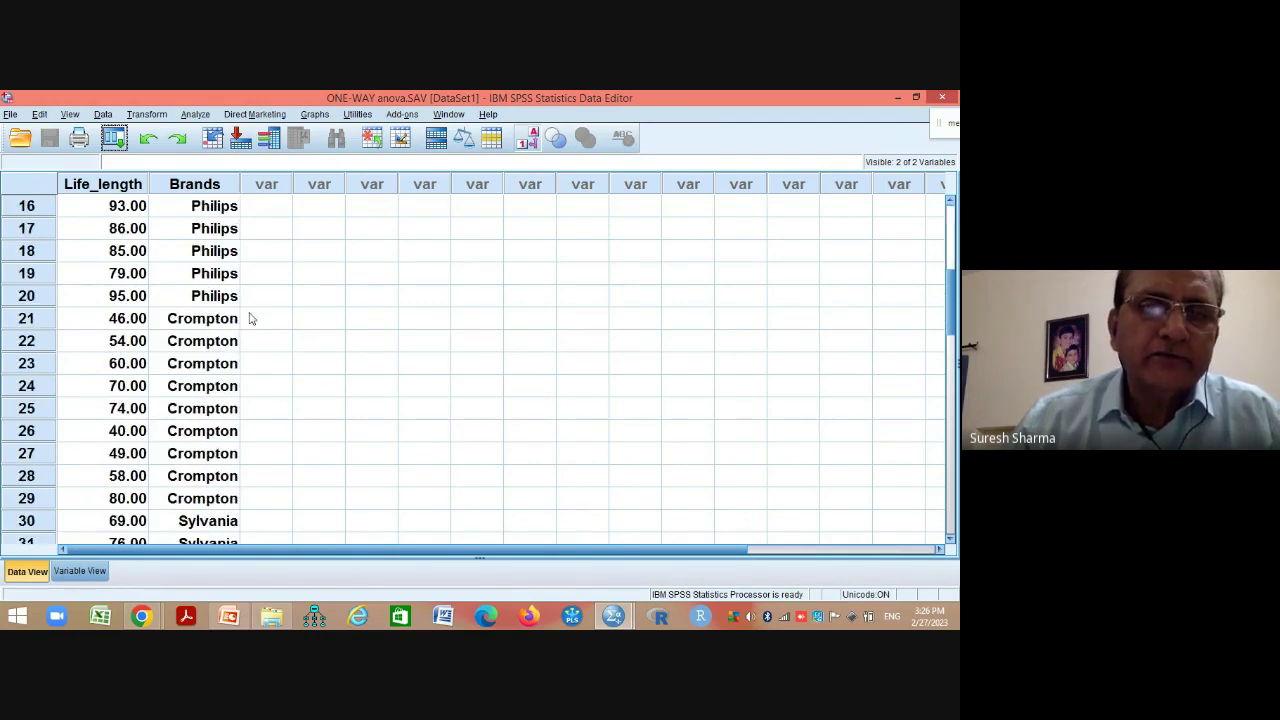
{"action": "scroll", "coordinate": [550, 252], "scroll_direction": "down", "scroll_amount": 5}
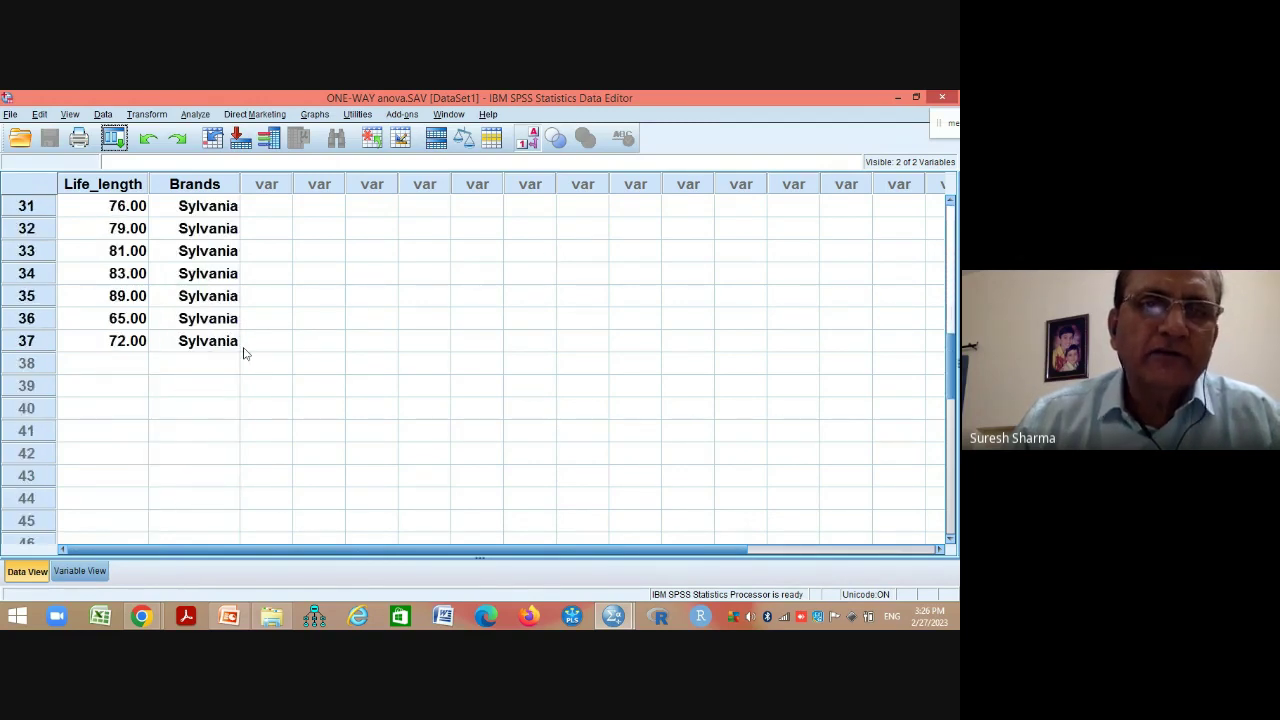
{"action": "scroll", "coordinate": [247, 353], "scroll_direction": "up", "scroll_amount": 10}
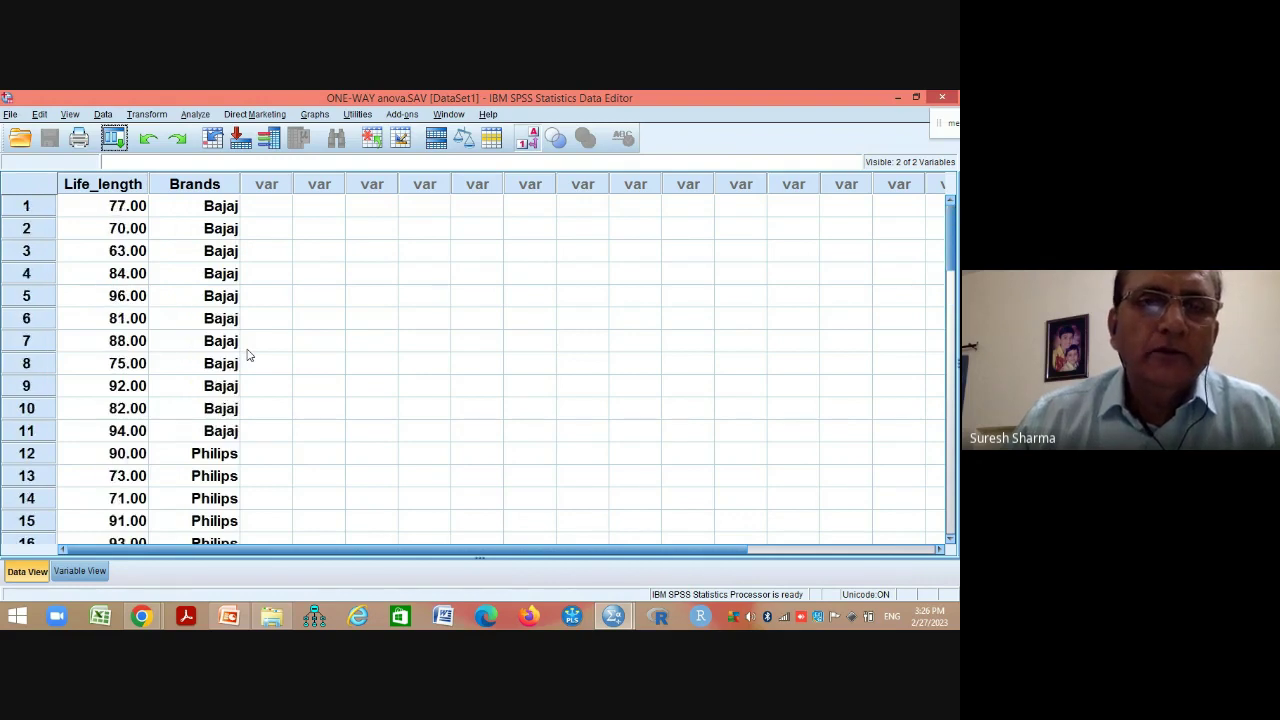
{"action": "left_click", "coordinate": [527, 138]}
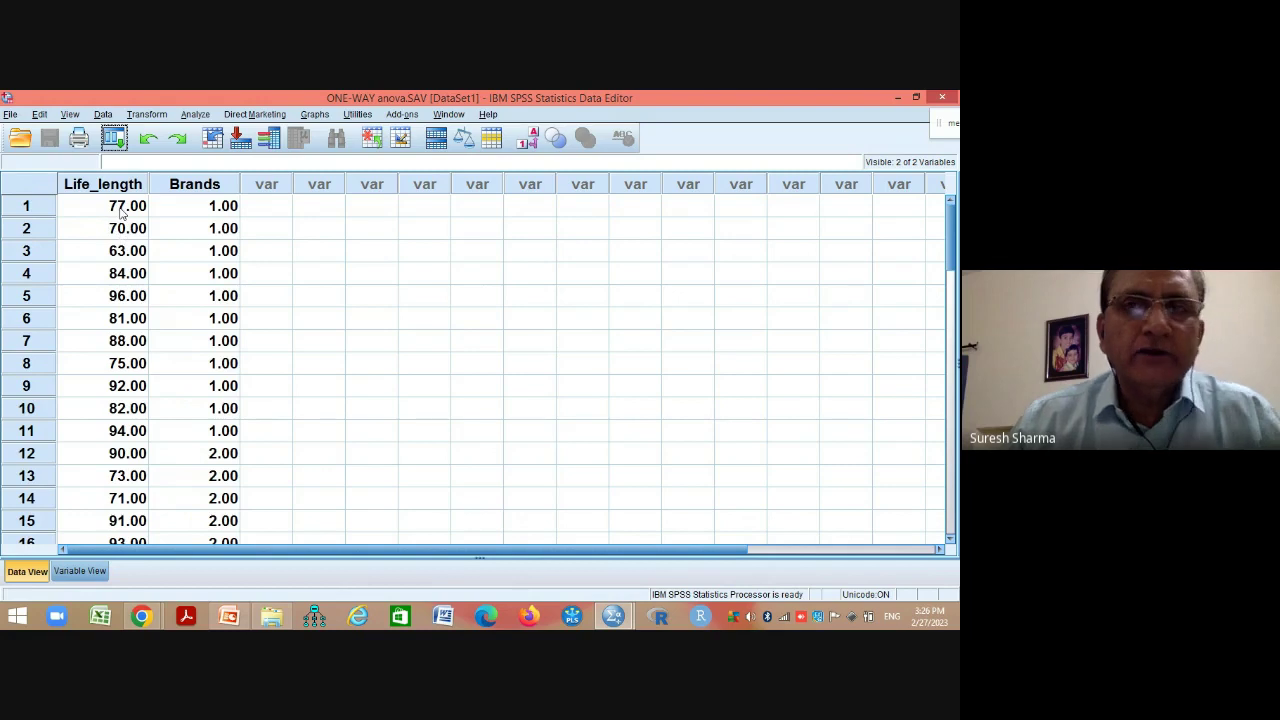
Review the ANOVA table and observation layout slides in PowerPoint, and return to the ONE-WAY anova dataset in SPSS
{"action": "left_click", "coordinate": [229, 617]}
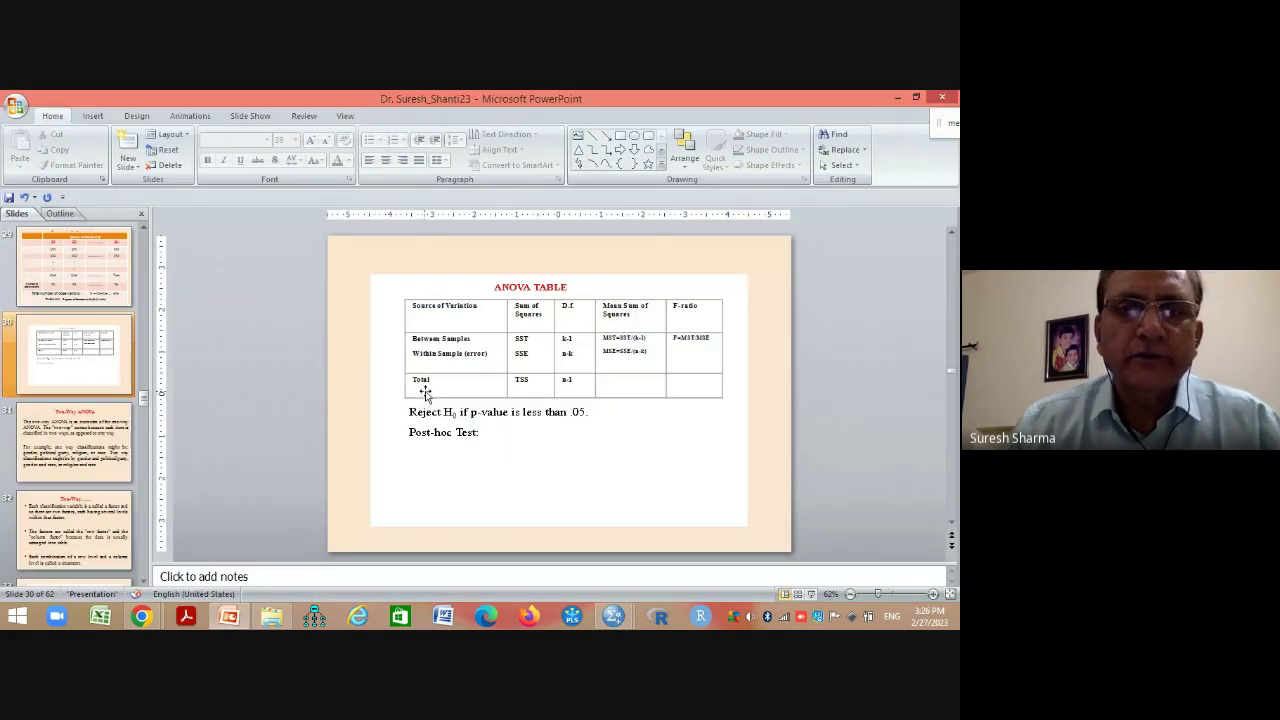
{"action": "scroll", "coordinate": [425, 393], "scroll_direction": "down", "scroll_amount": 1}
{"action": "scroll", "coordinate": [425, 393], "scroll_direction": "up", "scroll_amount": 2}
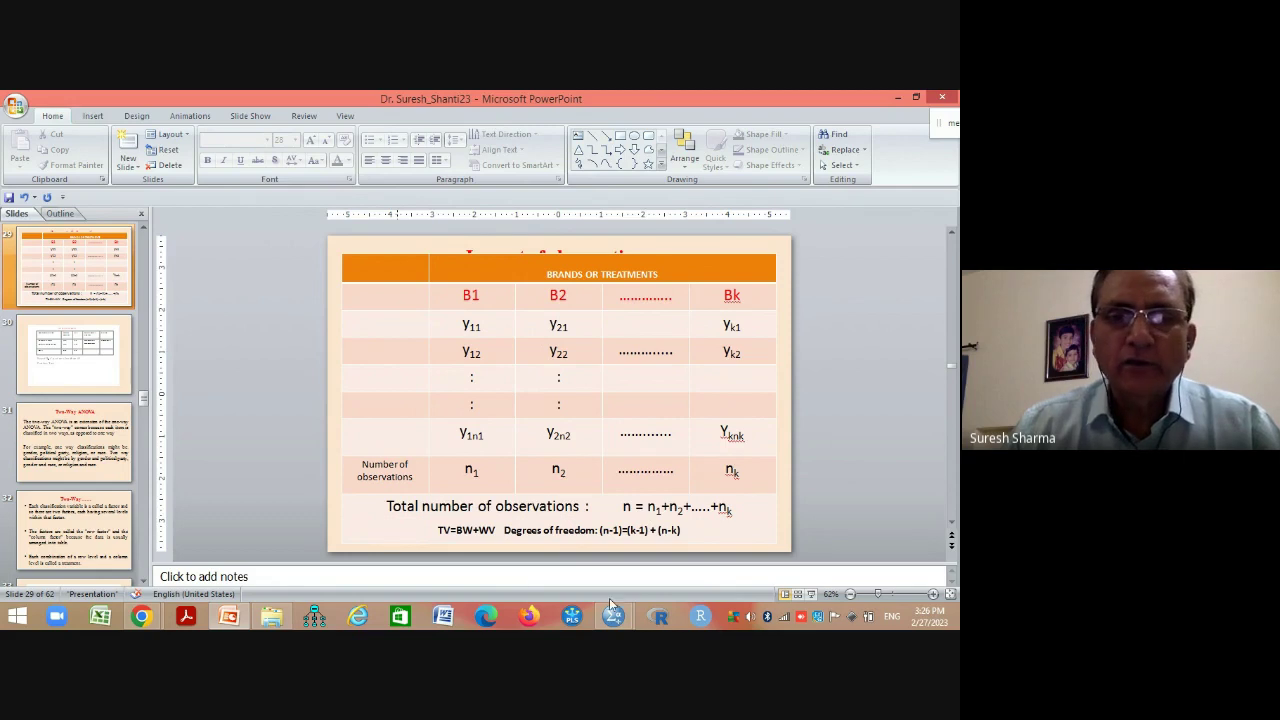
{"action": "mouse_move", "coordinate": [614, 610]}
{"action": "left_click", "coordinate": [640, 512]}
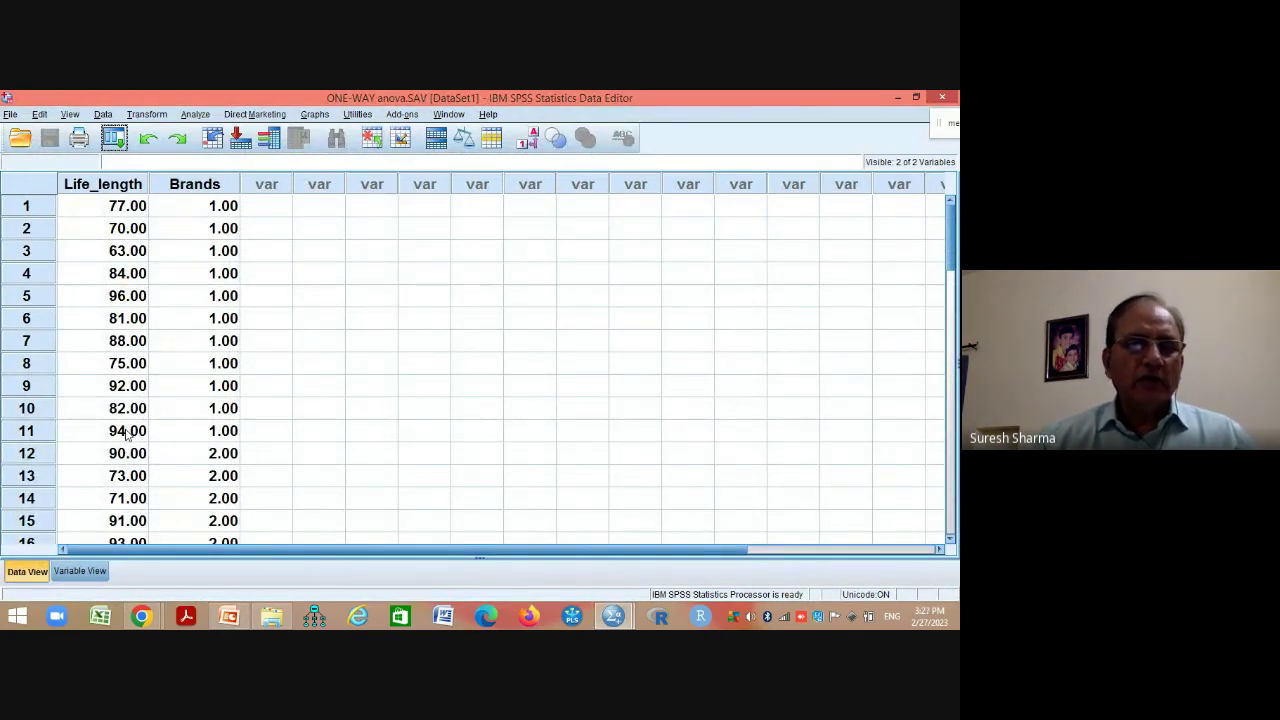
Examine the numeric Brands codes across all Life_length cases and check the value labels defined for Brands
{"action": "scroll", "coordinate": [132, 470], "scroll_direction": "down", "scroll_amount": 3}
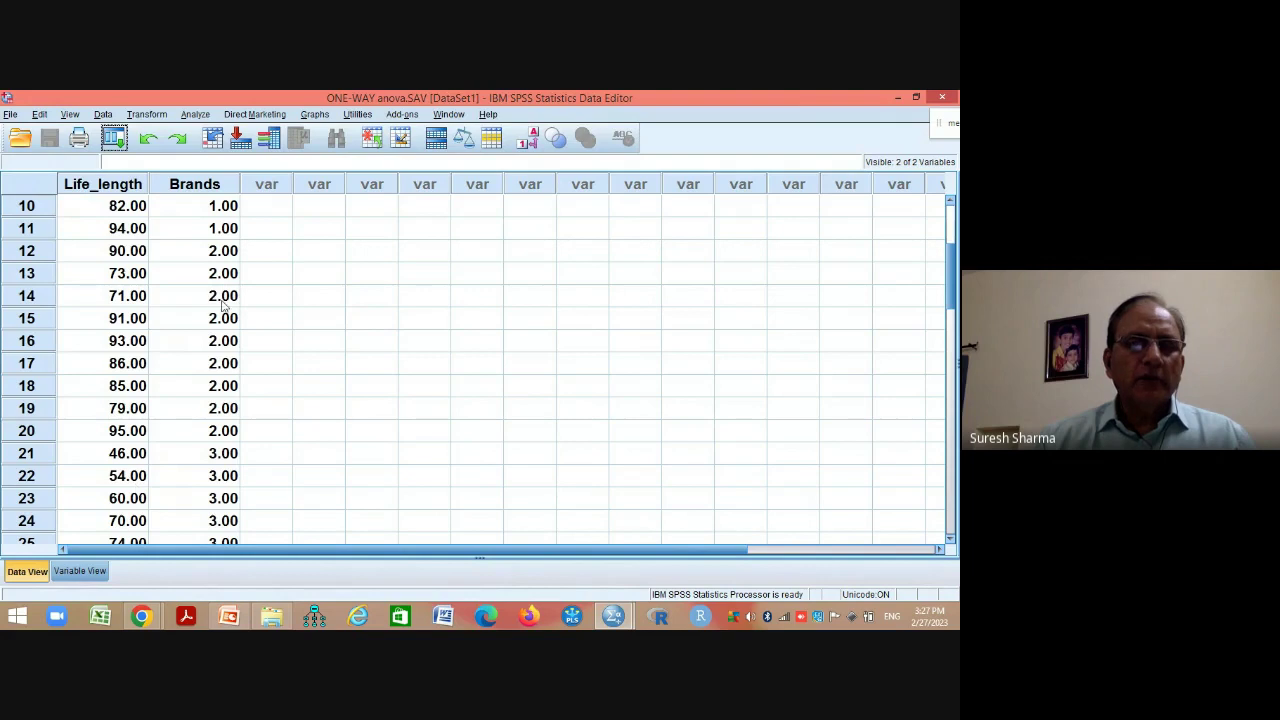
{"action": "scroll", "coordinate": [197, 437], "scroll_direction": "down", "scroll_amount": 2}
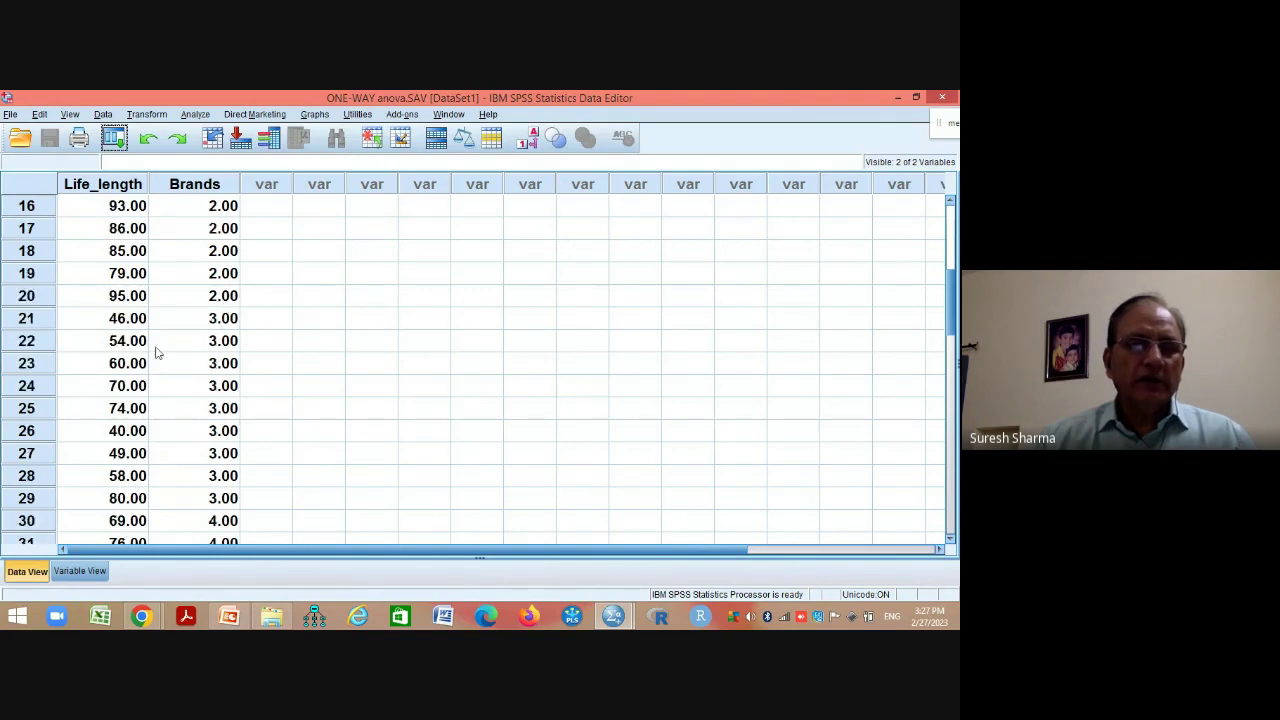
{"action": "scroll", "coordinate": [222, 453], "scroll_direction": "down", "scroll_amount": 2}
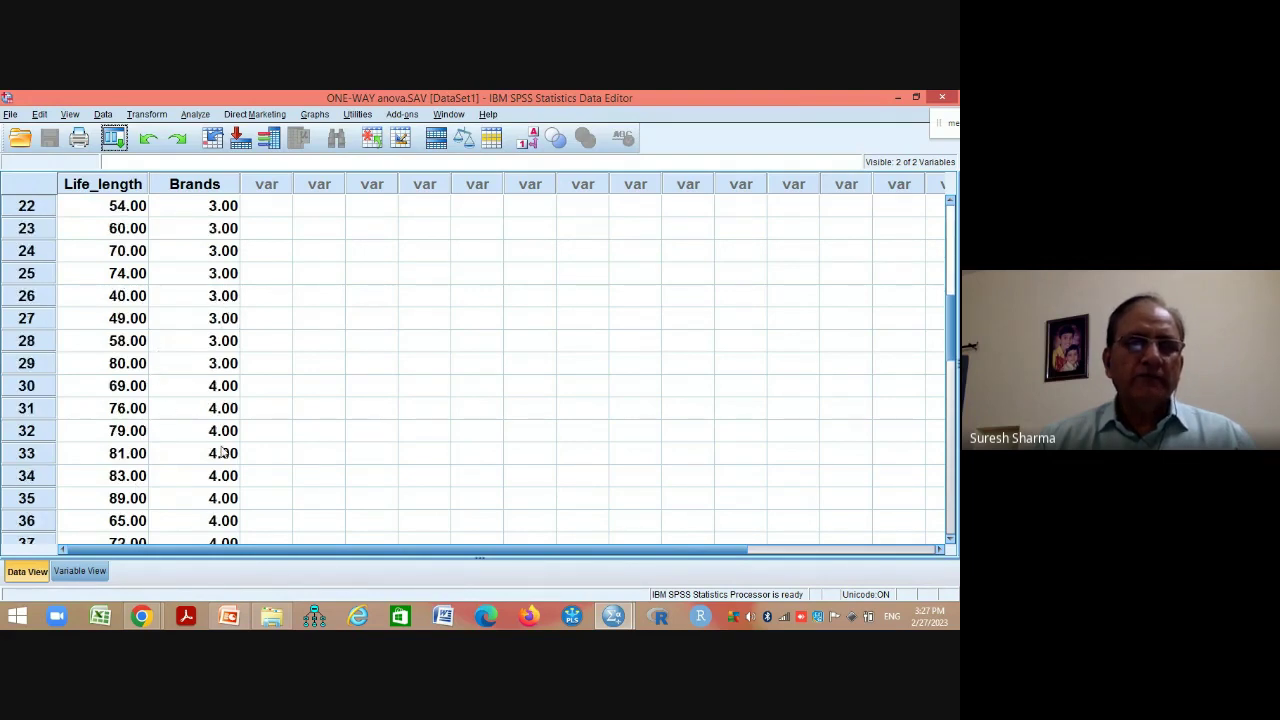
{"action": "scroll", "coordinate": [236, 405], "scroll_direction": "down", "scroll_amount": 2}
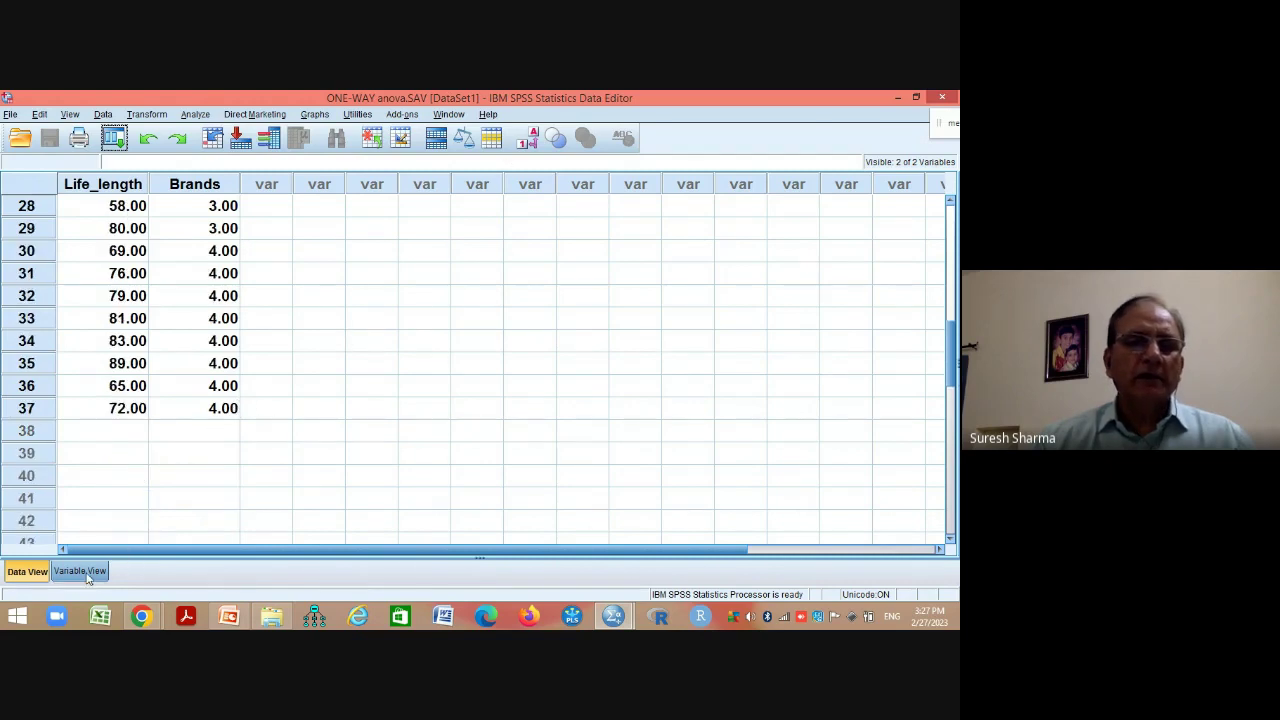
{"action": "left_click", "coordinate": [86, 574]}
{"action": "left_click", "coordinate": [600, 212]}
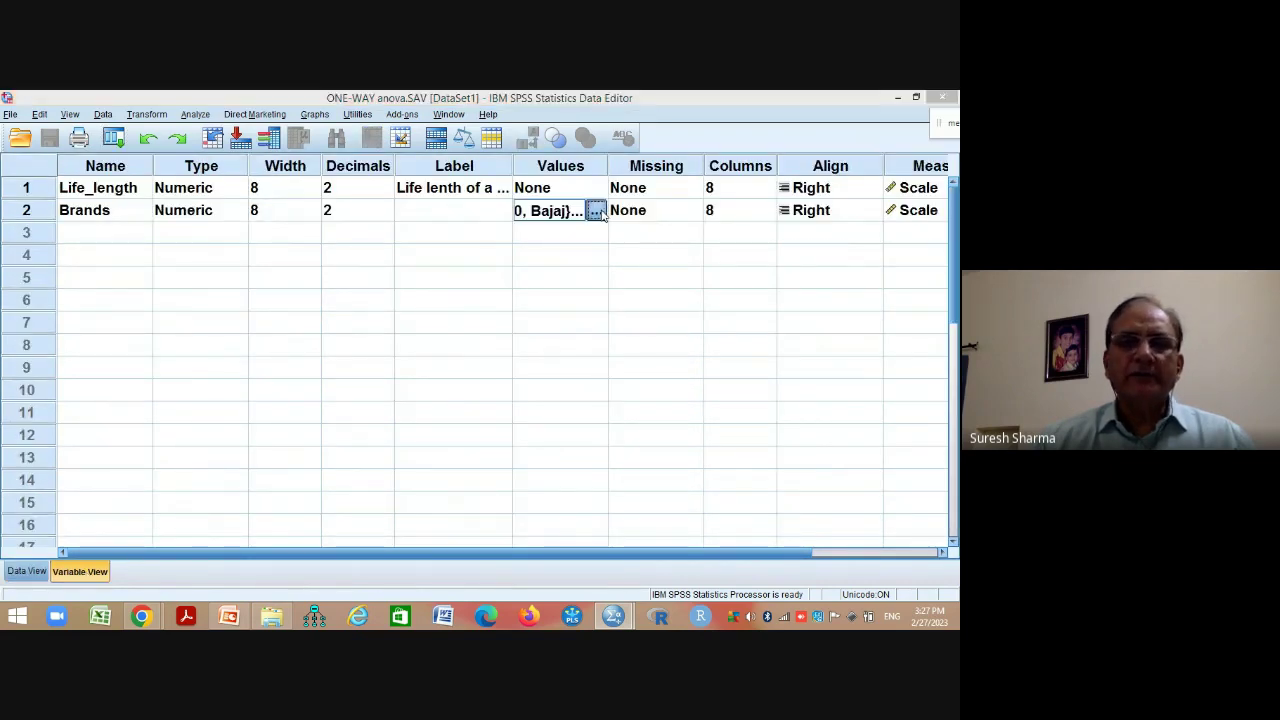
{"action": "left_click", "coordinate": [598, 212]}
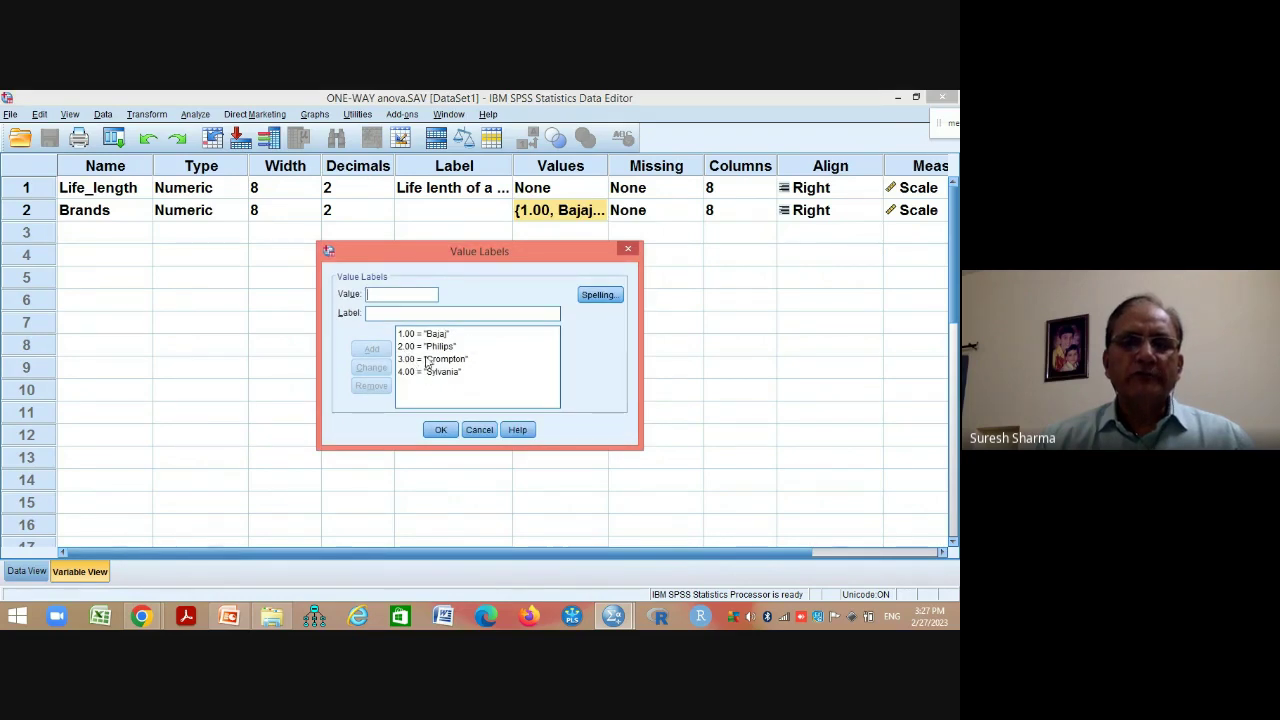
{"action": "left_click", "coordinate": [442, 430]}
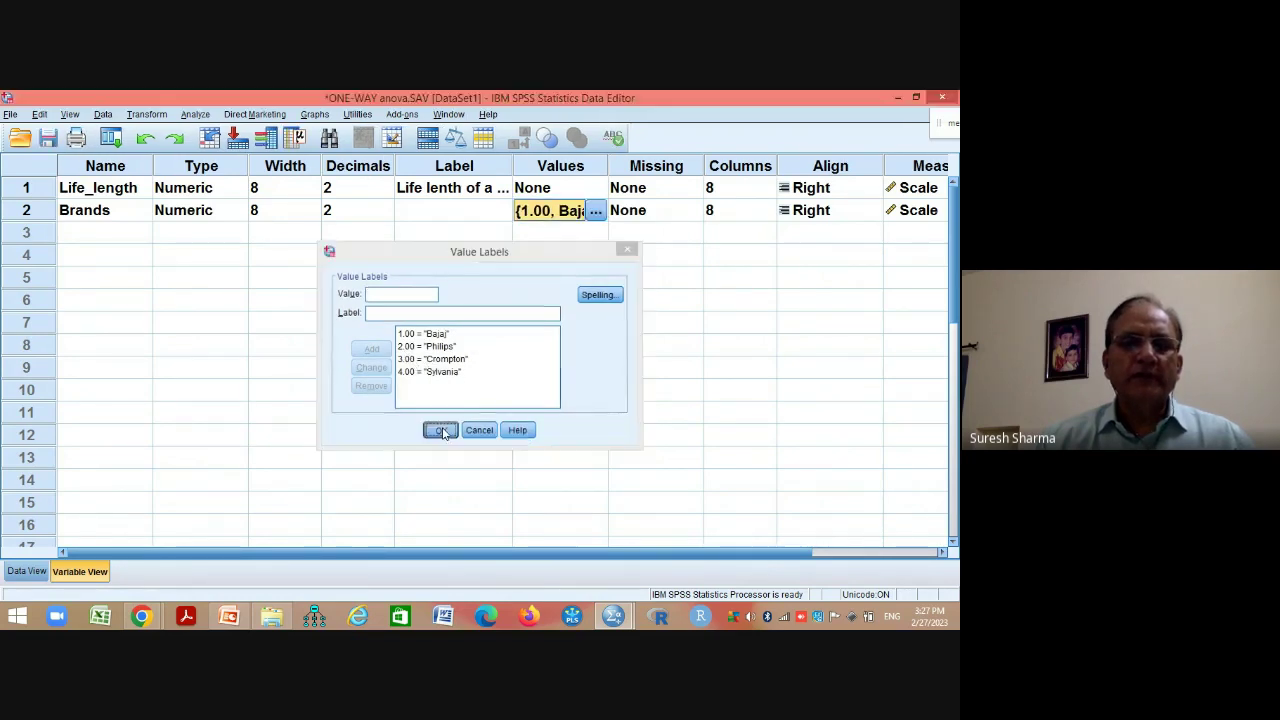
Return to the case data, display value labels in place of the codes, and review the brand names across the cases
{"action": "left_click", "coordinate": [26, 571]}
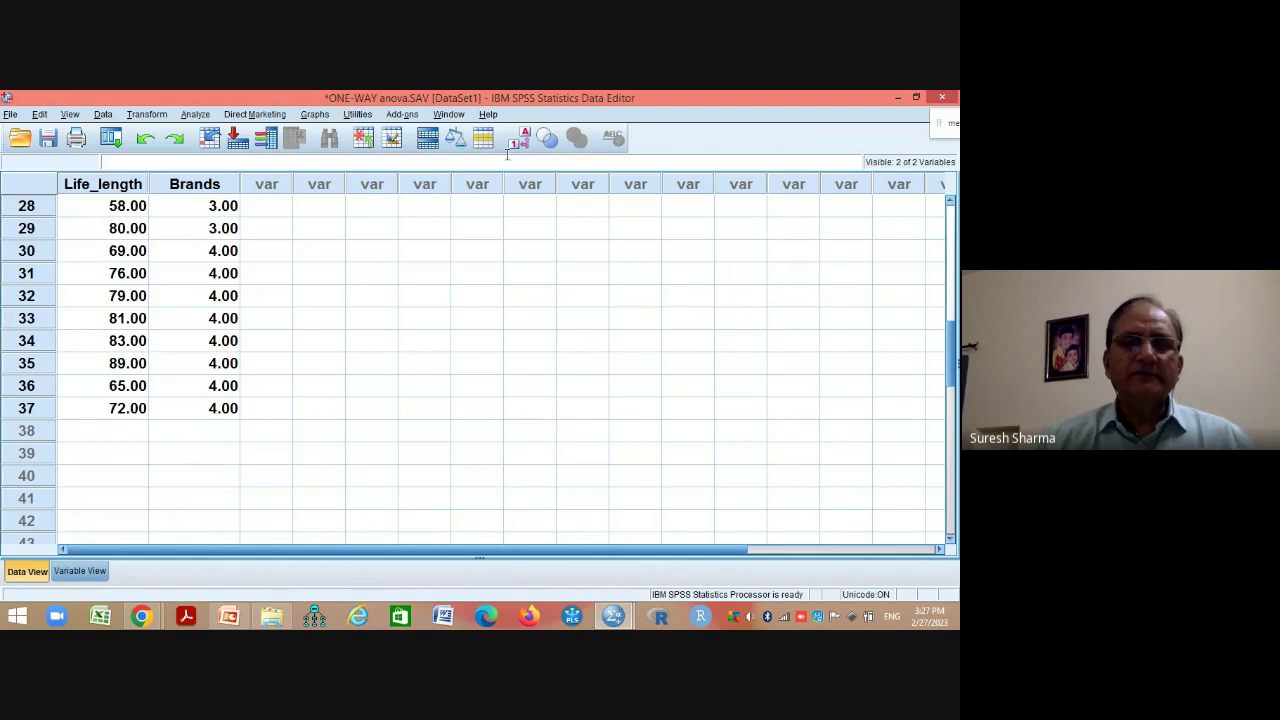
{"action": "left_click", "coordinate": [518, 139]}
{"action": "scroll", "coordinate": [444, 318], "scroll_direction": "up", "scroll_amount": 9}
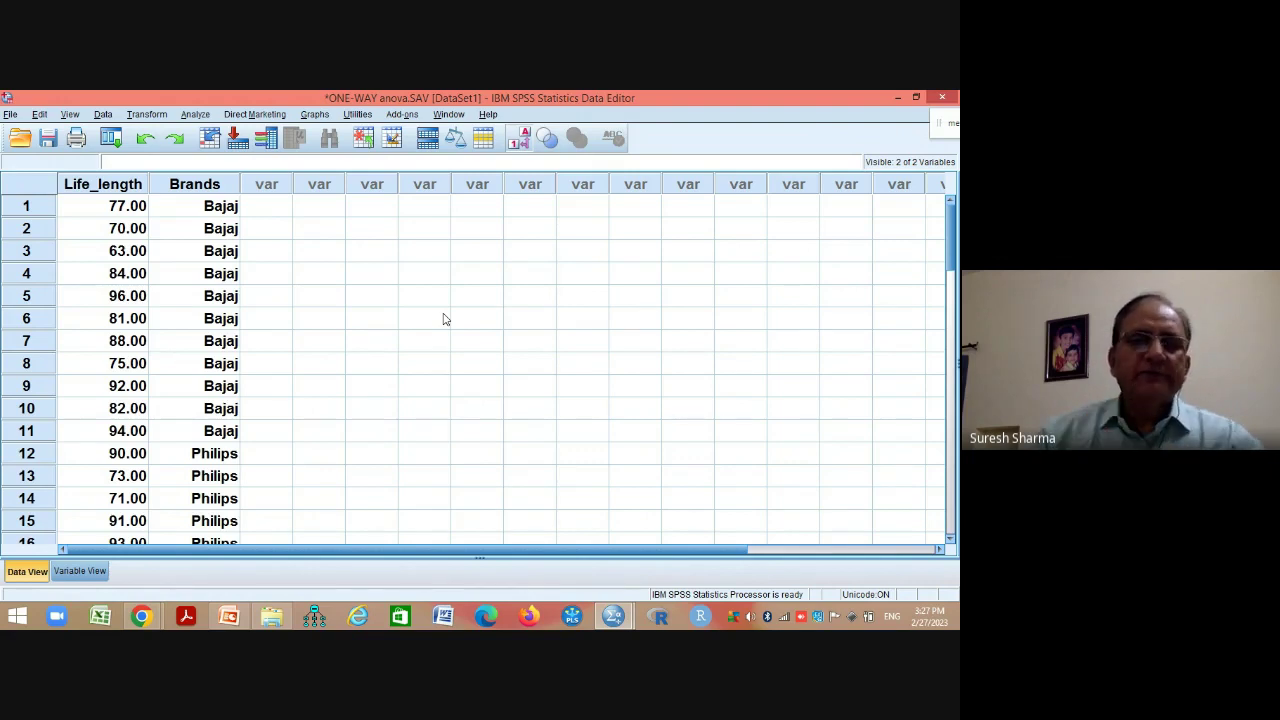
{"action": "scroll", "coordinate": [445, 319], "scroll_direction": "down", "scroll_amount": 3}
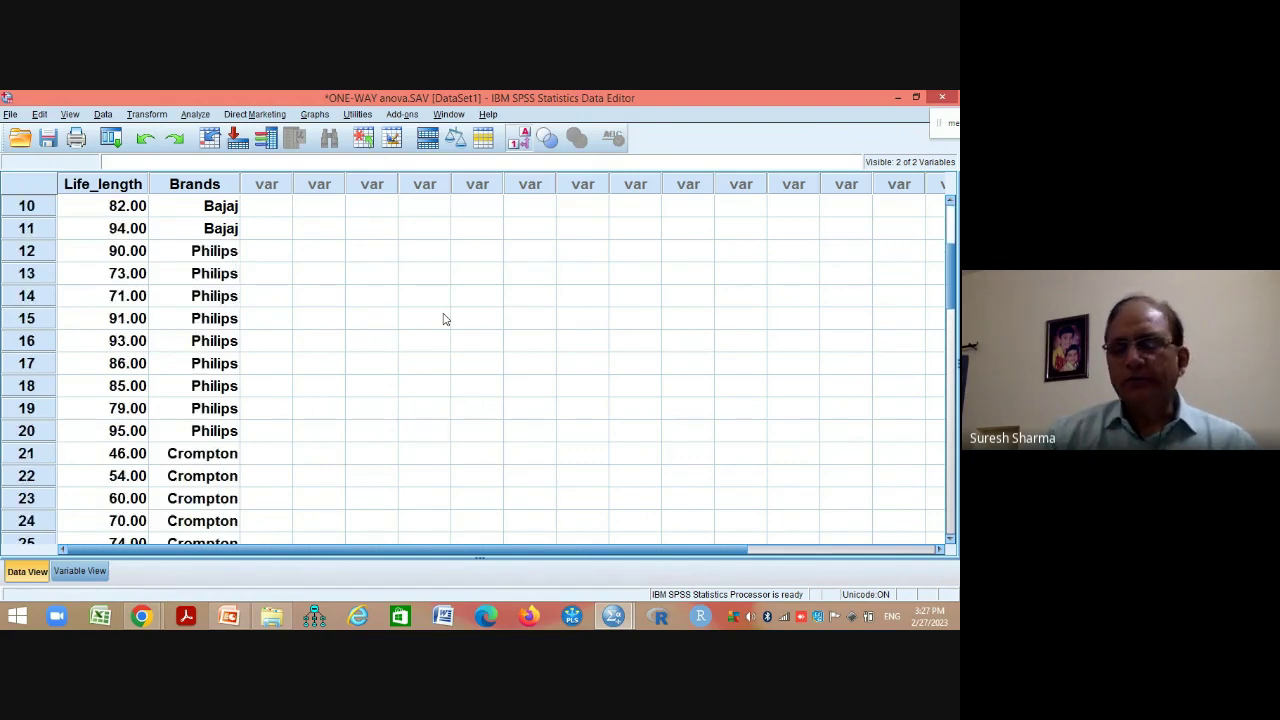
{"action": "scroll", "coordinate": [445, 319], "scroll_direction": "down", "scroll_amount": 2}
{"action": "scroll", "coordinate": [445, 319], "scroll_direction": "up", "scroll_amount": 5}
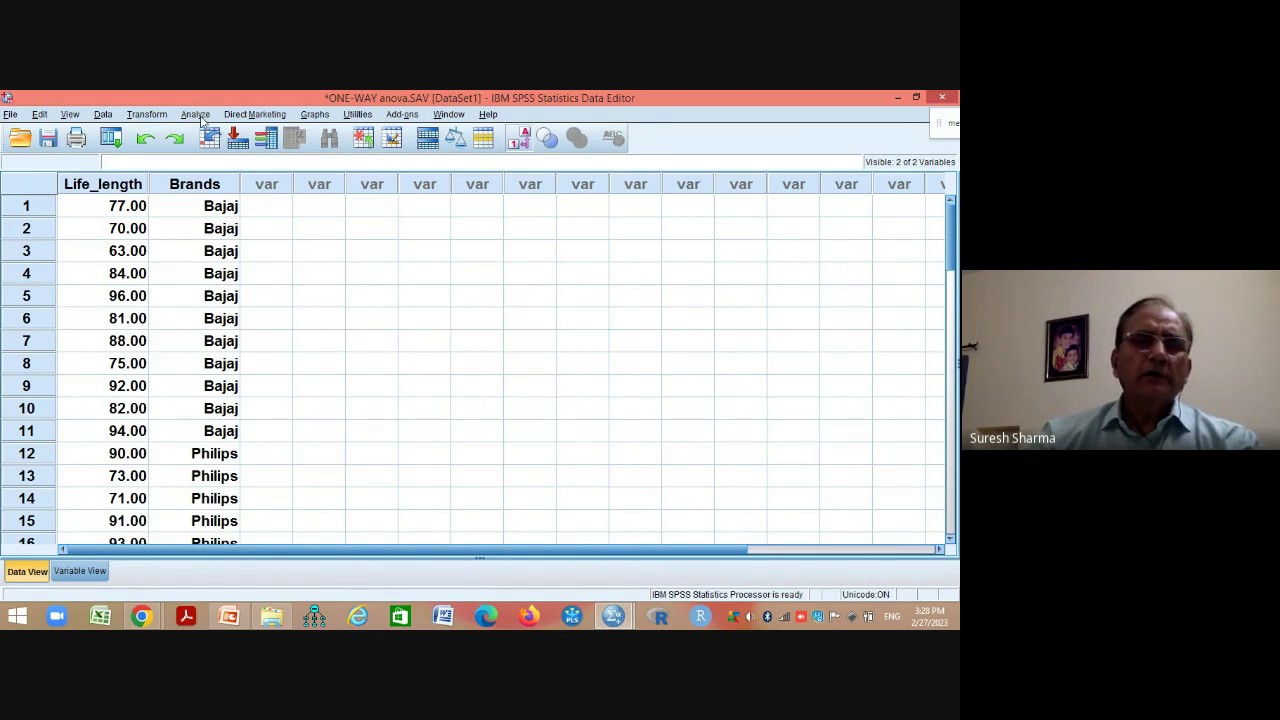
Set up a One-Way ANOVA with bulb life length as dependent variable and Brands as factor, and open the post hoc comparisons
{"action": "left_click", "coordinate": [196, 114]}
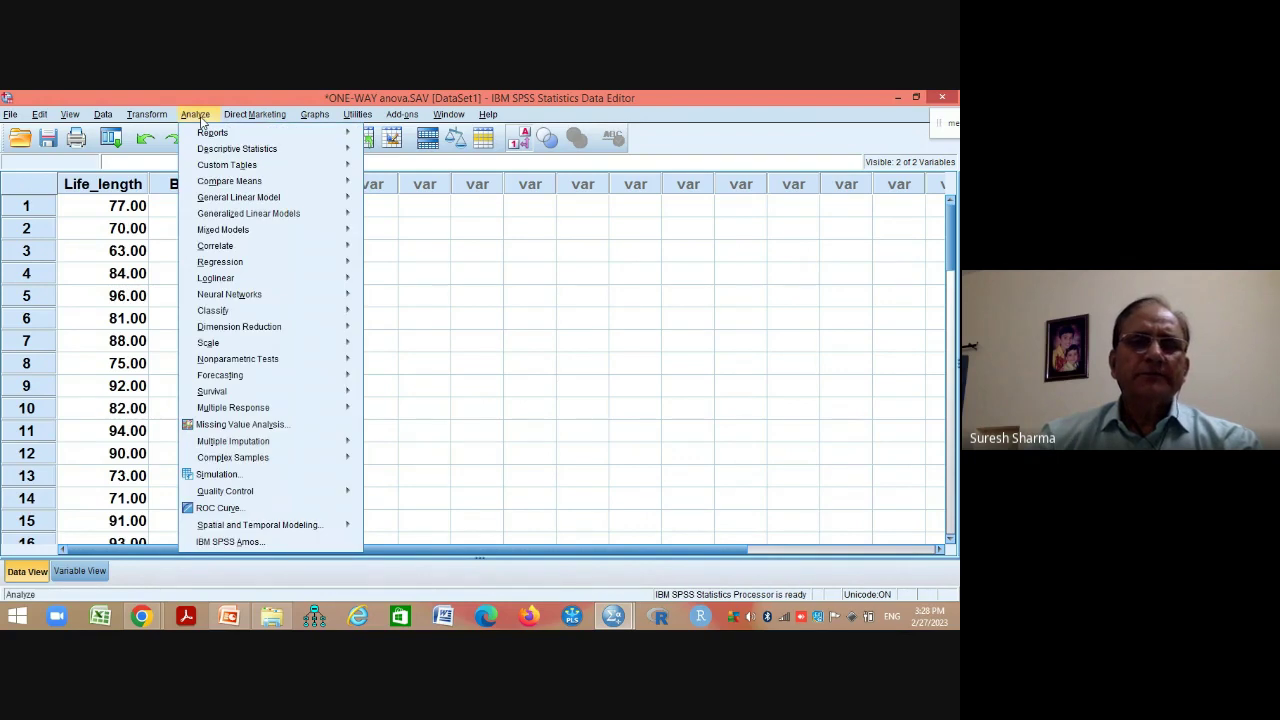
{"action": "mouse_move", "coordinate": [250, 187]}
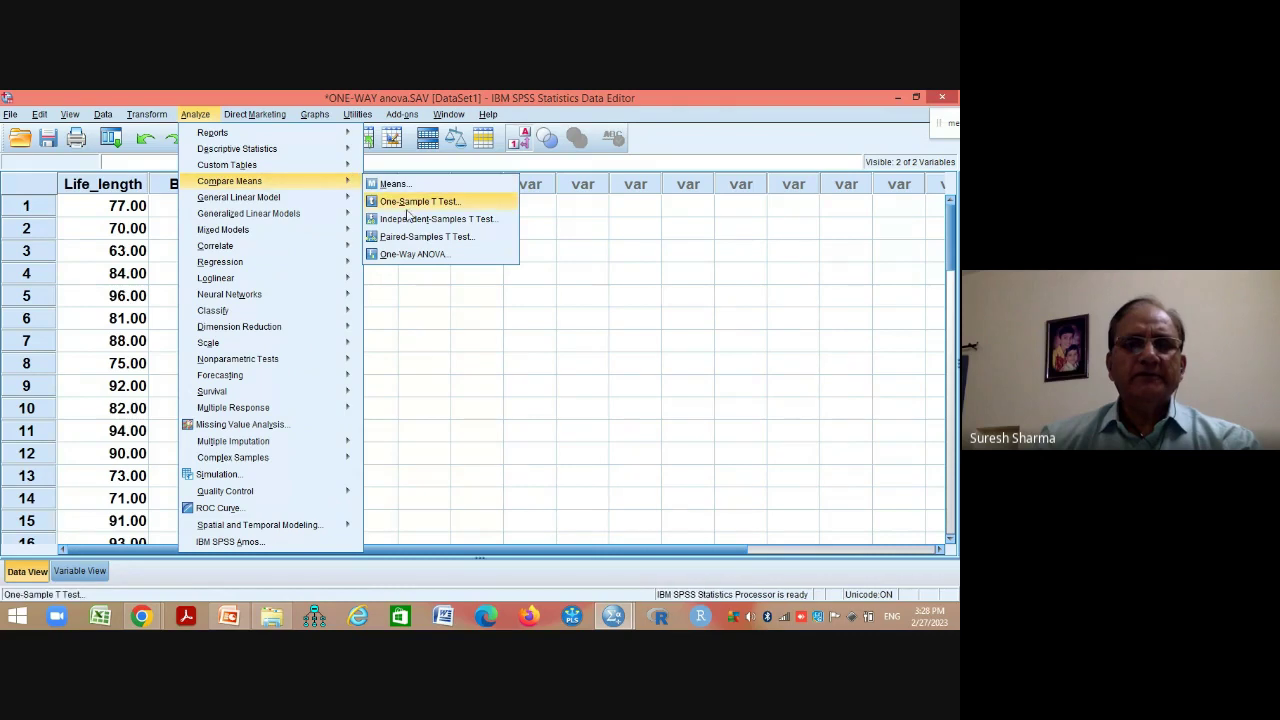
{"action": "left_click", "coordinate": [408, 256]}
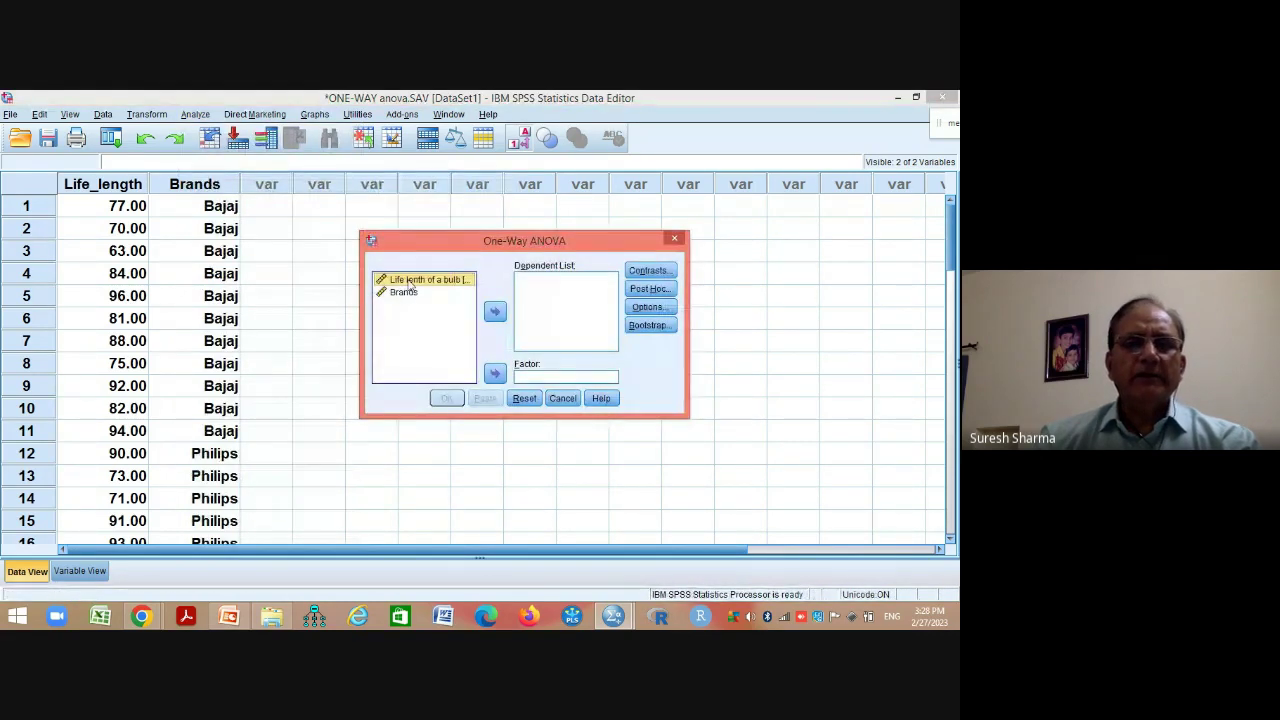
{"action": "left_click", "coordinate": [494, 311]}
{"action": "left_click", "coordinate": [412, 287]}
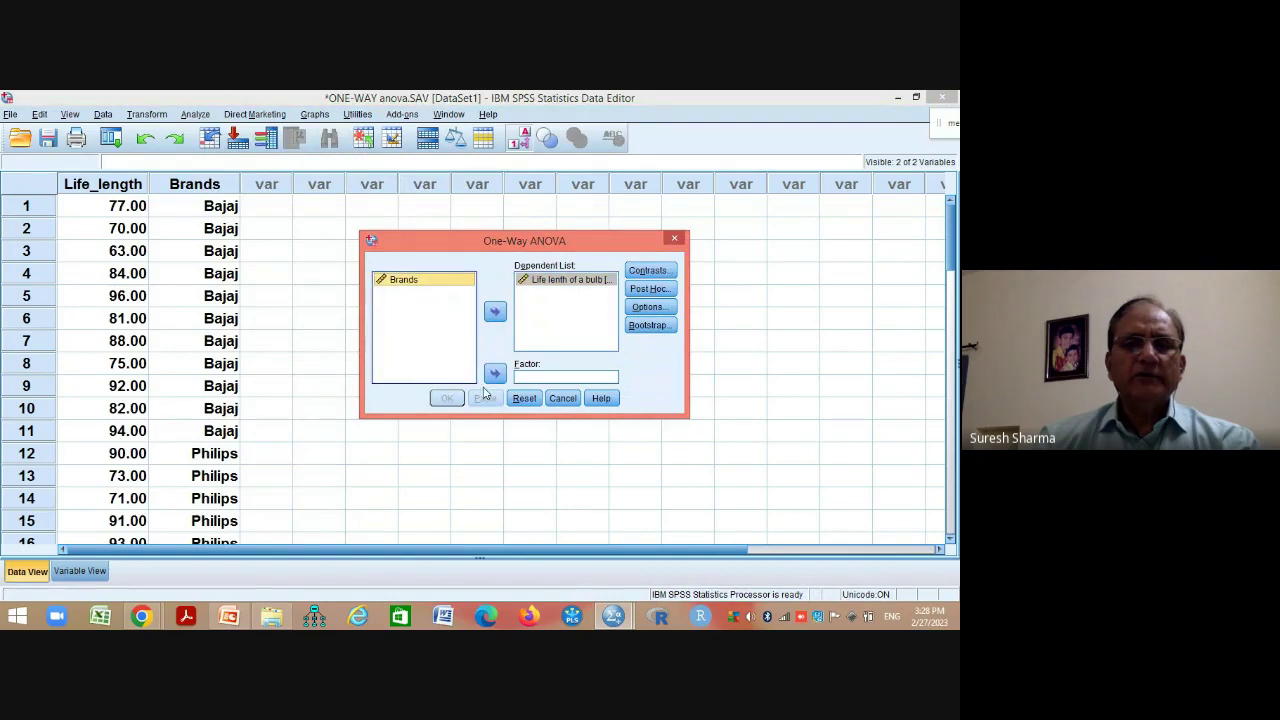
{"action": "left_click", "coordinate": [495, 373]}
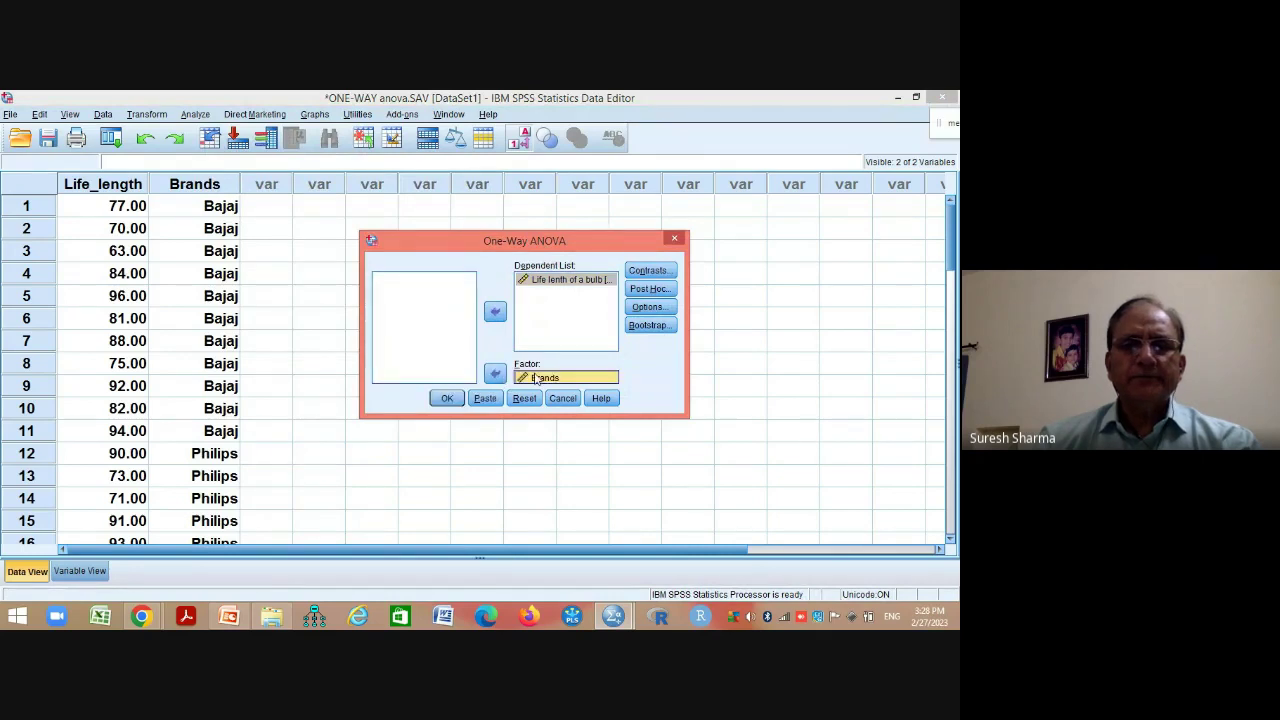
{"action": "left_click", "coordinate": [650, 290]}
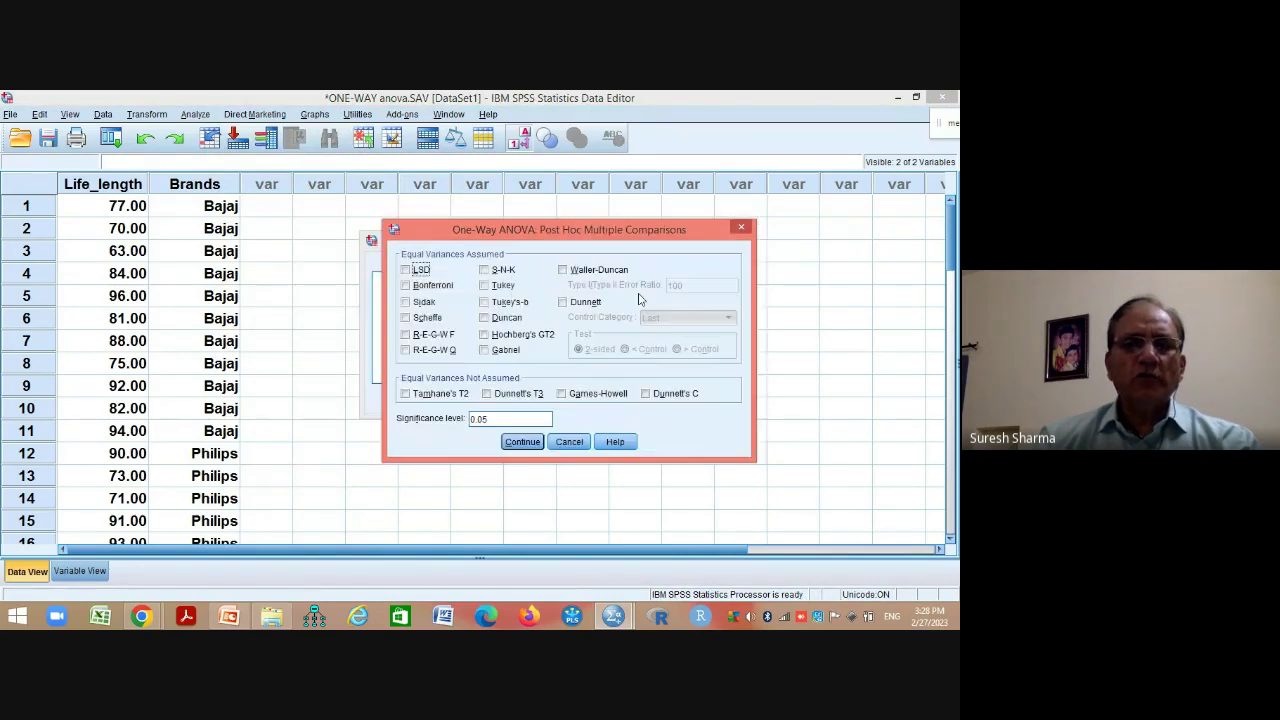
Try the Scheffe and Tukey post hoc tests, and clear both selections
{"action": "left_click", "coordinate": [405, 318]}
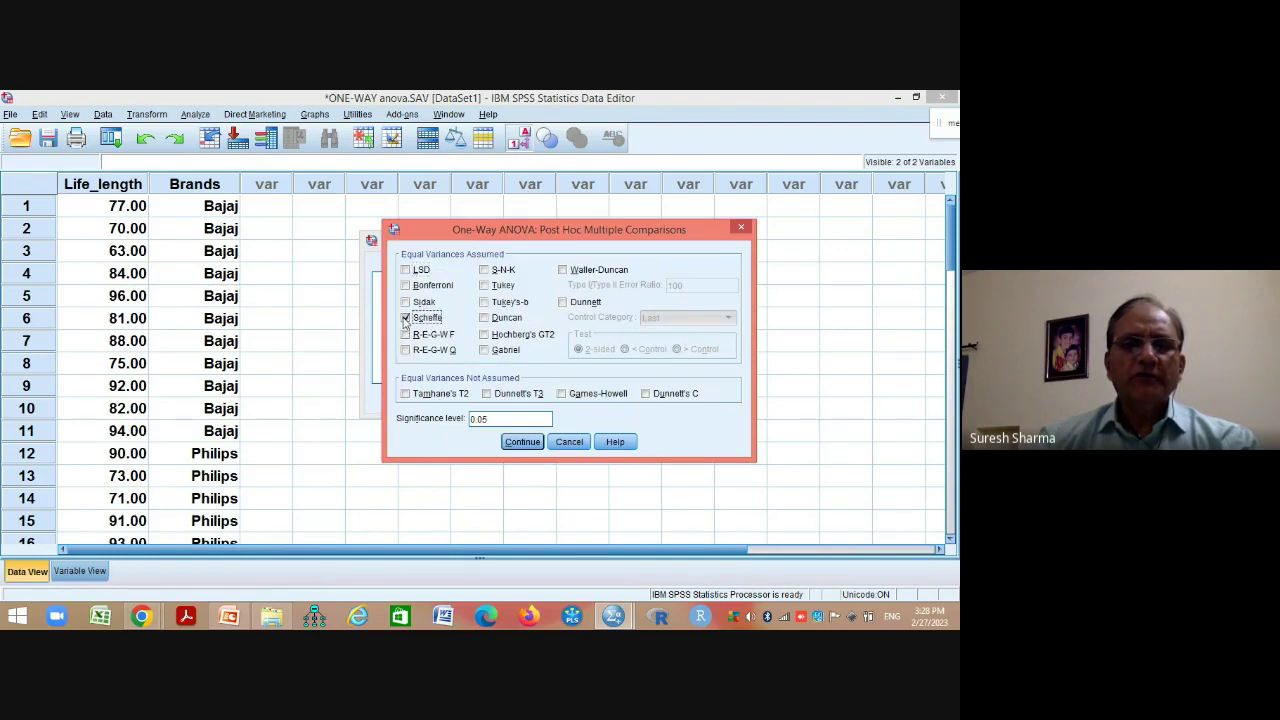
{"action": "left_click", "coordinate": [484, 285]}
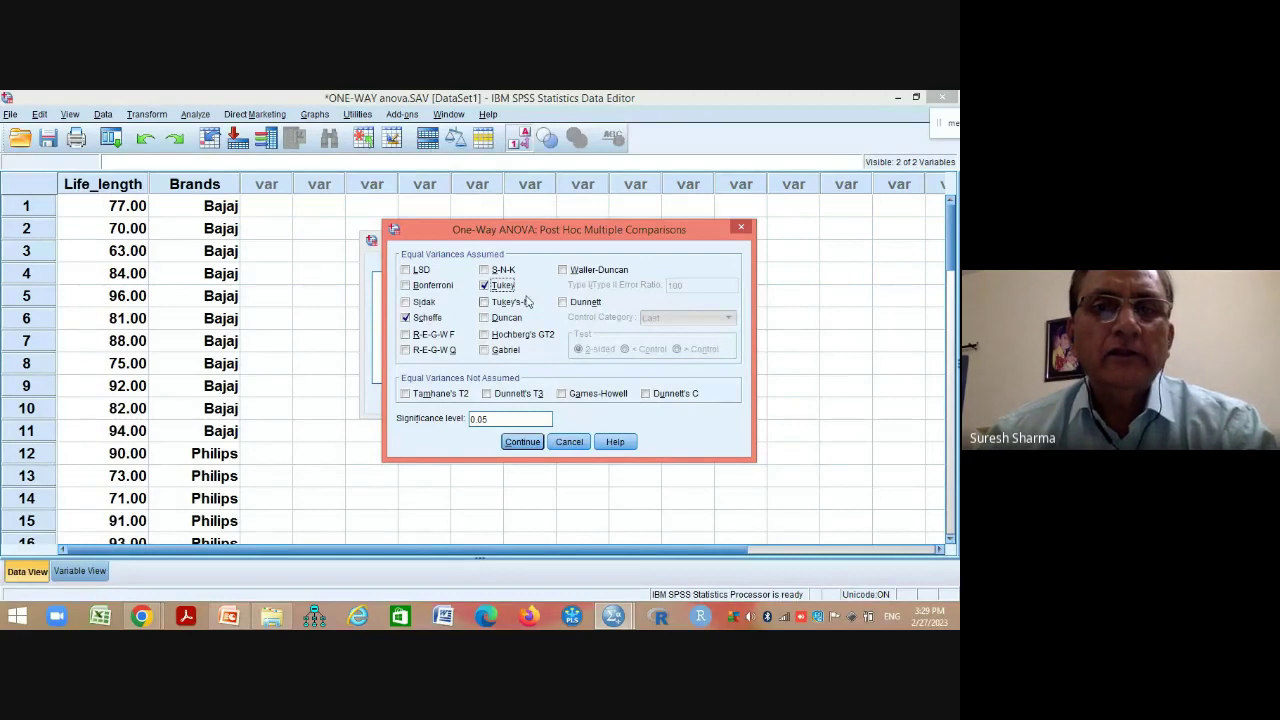
{"action": "left_click", "coordinate": [484, 286]}
{"action": "left_click", "coordinate": [405, 319]}
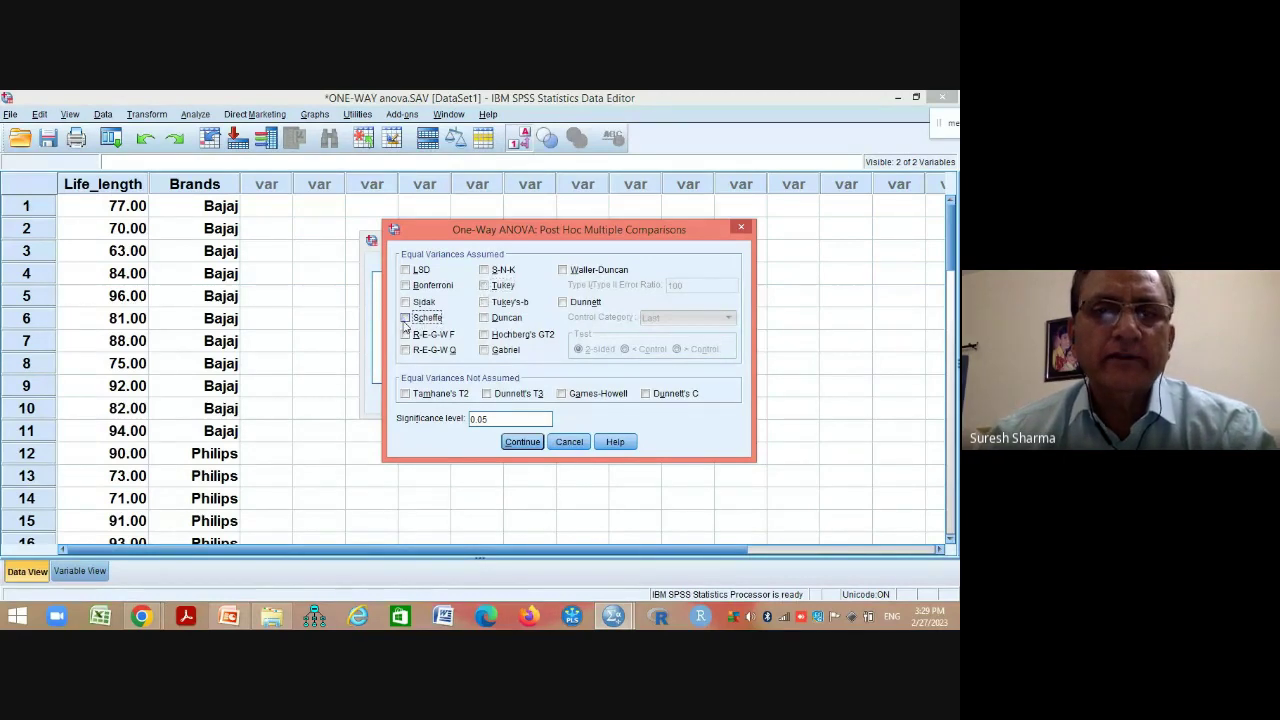
Try the Dunnett post hoc test, look through its First and Last control category options, and deselect the test
{"action": "left_click", "coordinate": [563, 302]}
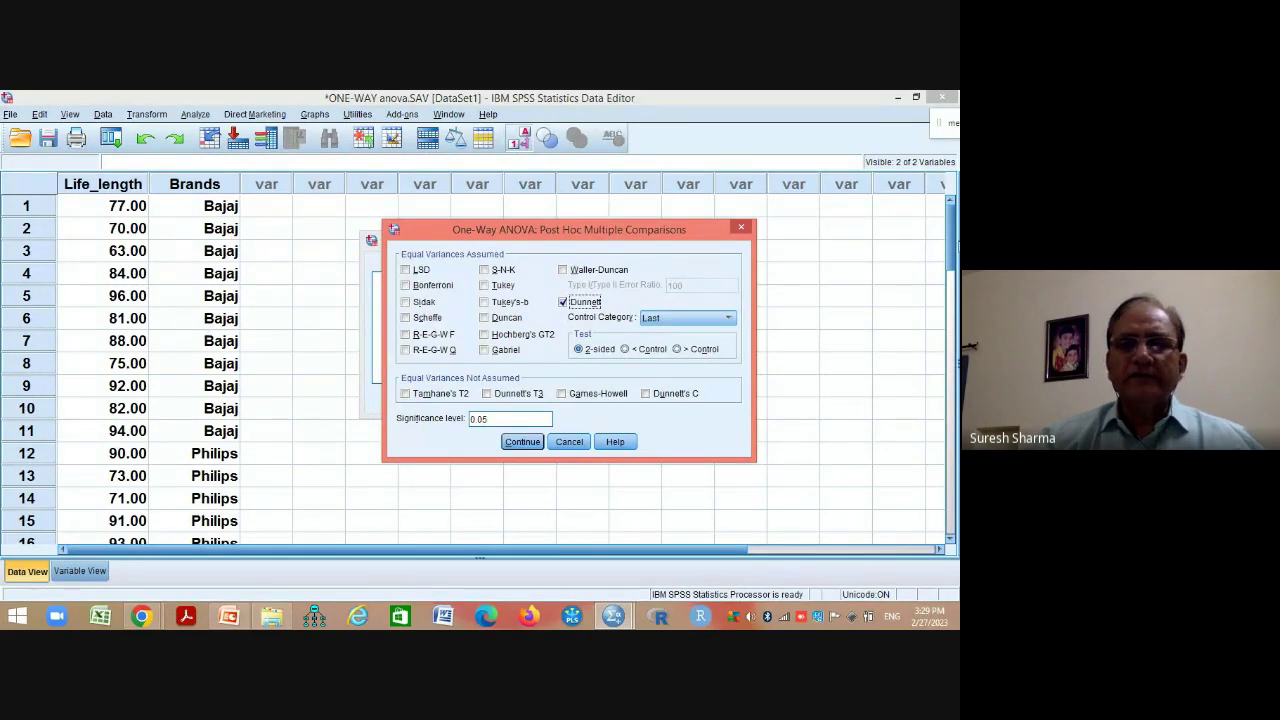
{"action": "left_click", "coordinate": [952, 250]}
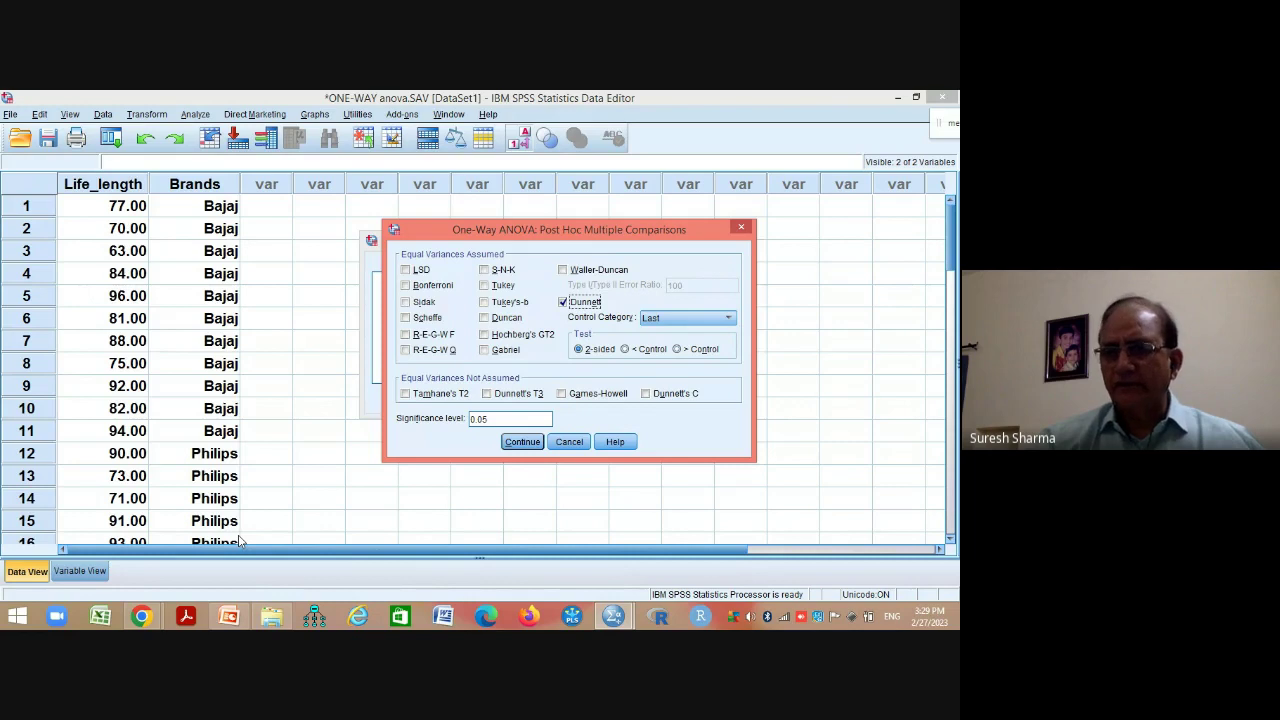
{"action": "left_click", "coordinate": [733, 321]}
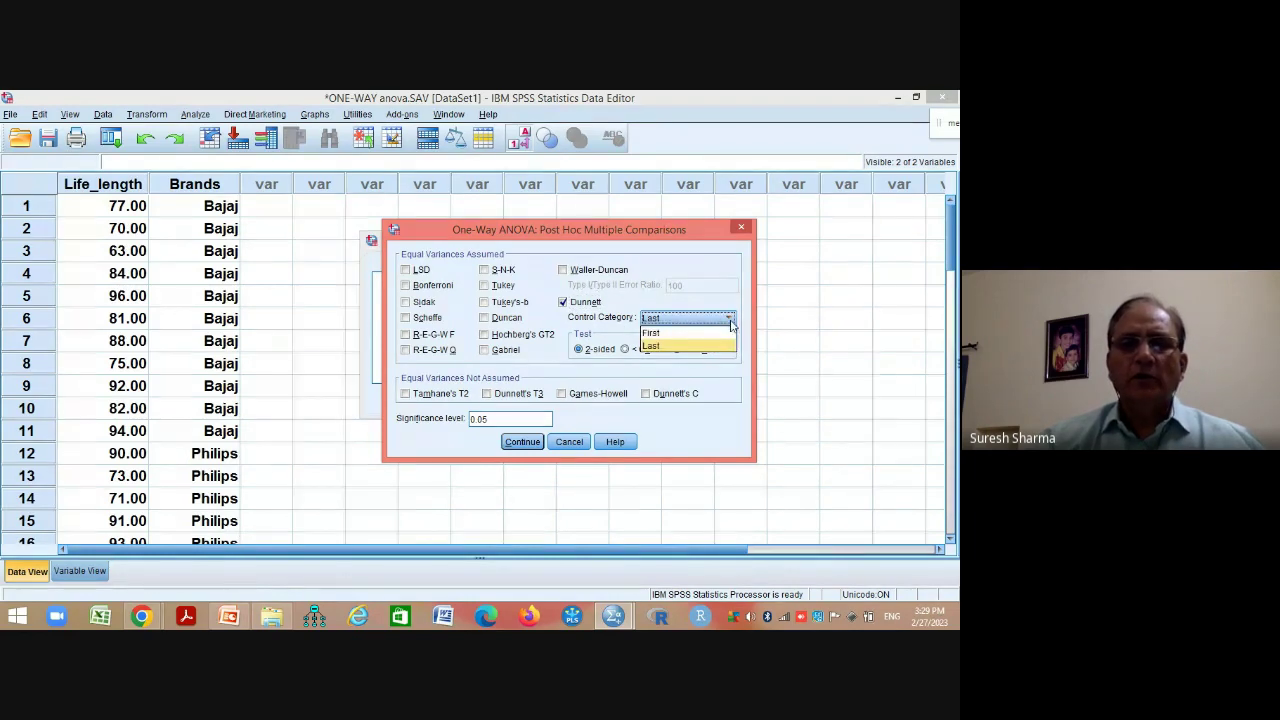
{"action": "left_click", "coordinate": [657, 345]}
{"action": "left_click", "coordinate": [730, 320]}
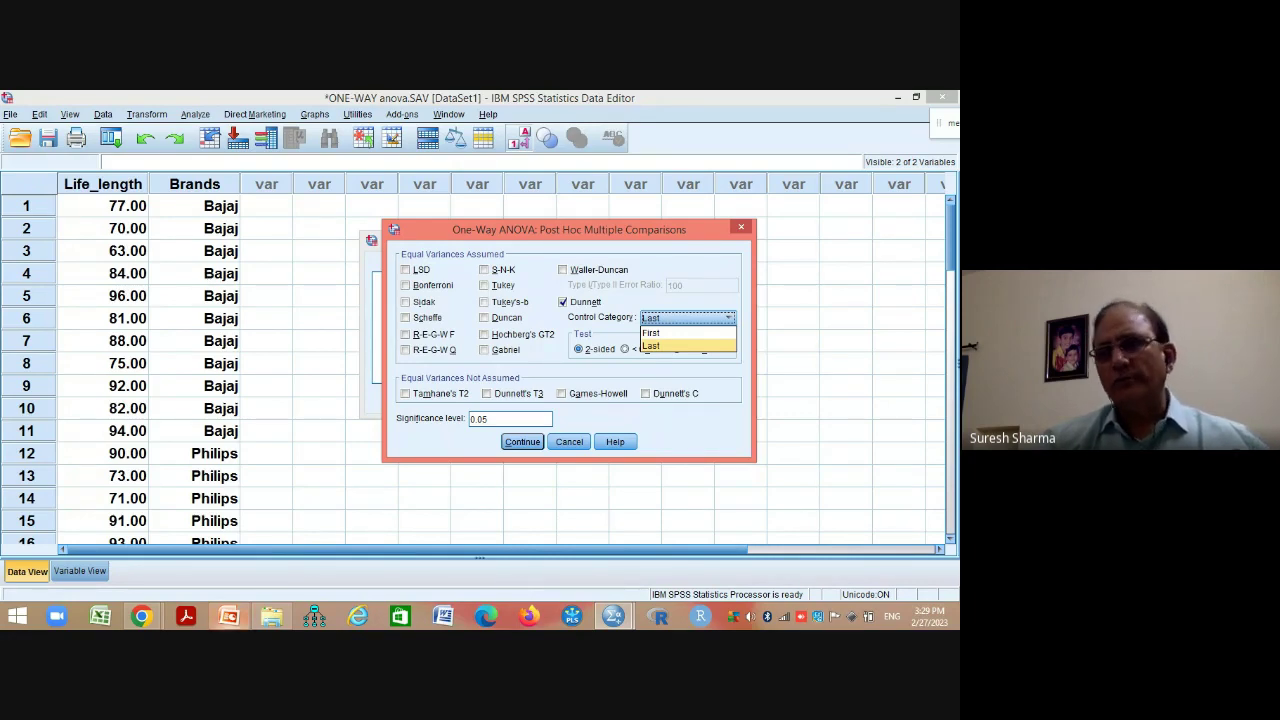
{"action": "key", "text": "Up"}
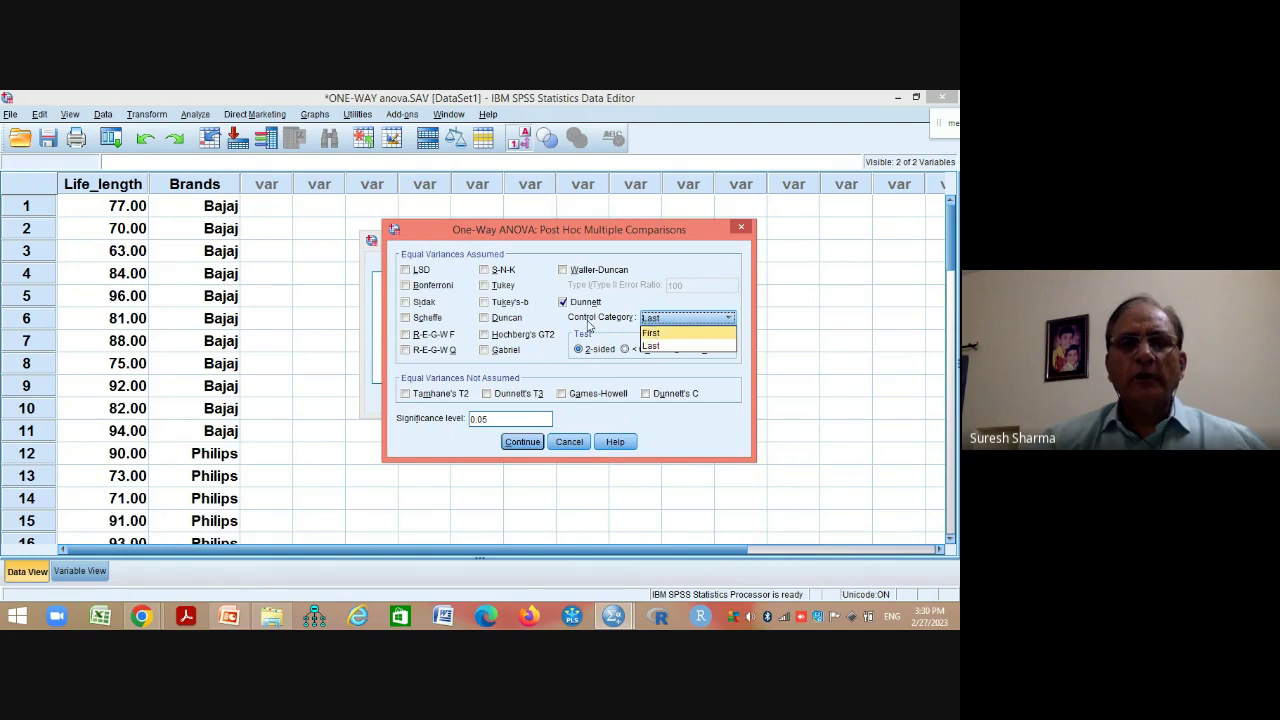
{"action": "left_click", "coordinate": [562, 302]}
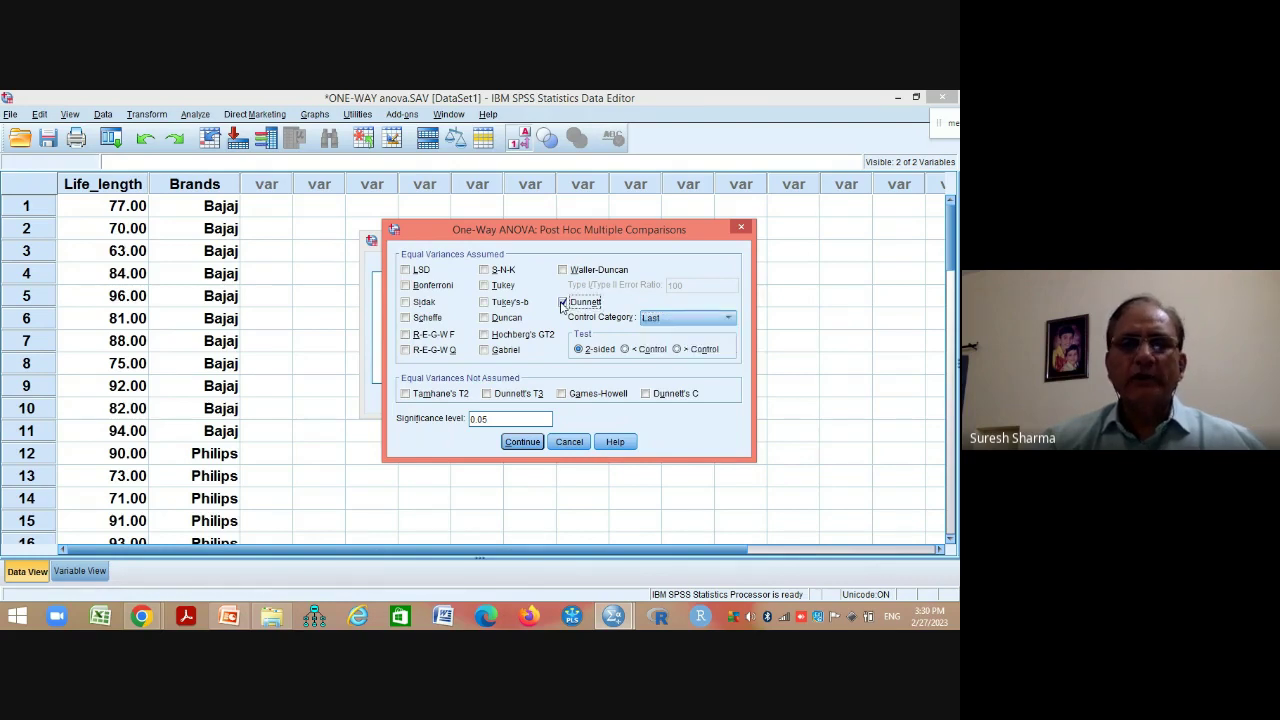
{"action": "left_click", "coordinate": [562, 302]}
Select the Tukey and Scheffe post hoc tests and apply the multiple comparison settings
{"action": "left_click", "coordinate": [484, 285]}
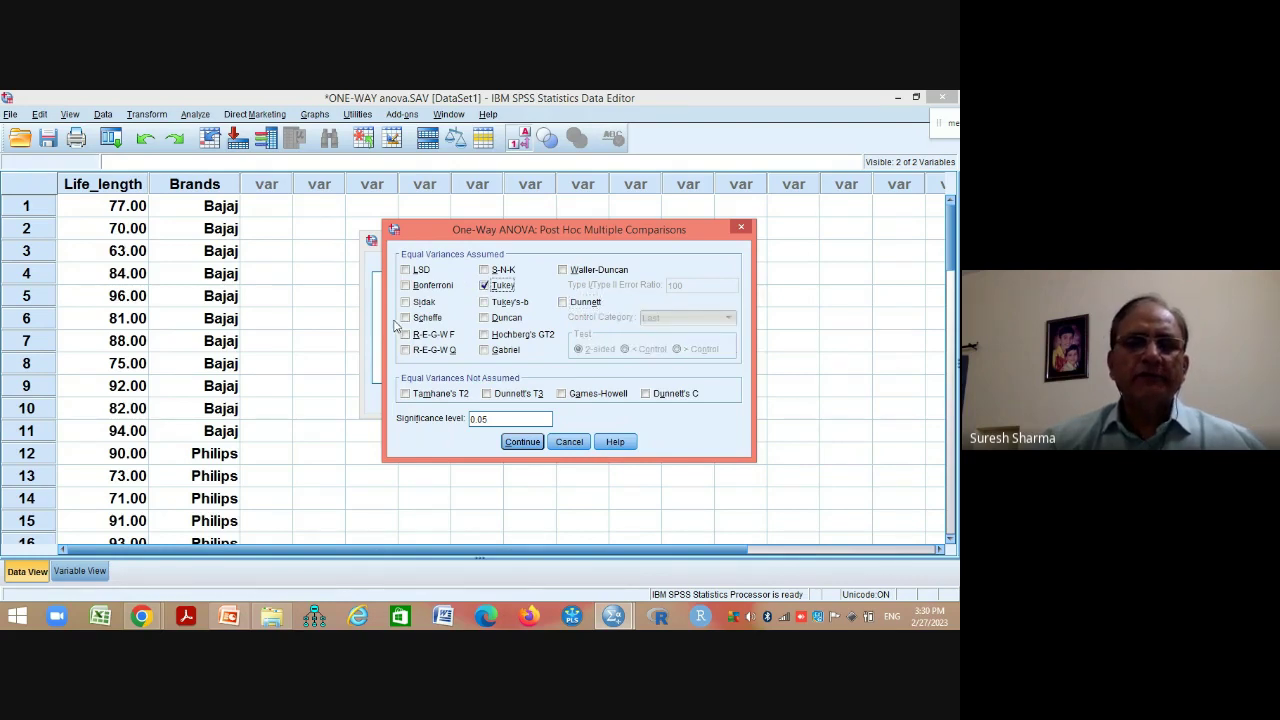
{"action": "left_click", "coordinate": [405, 317]}
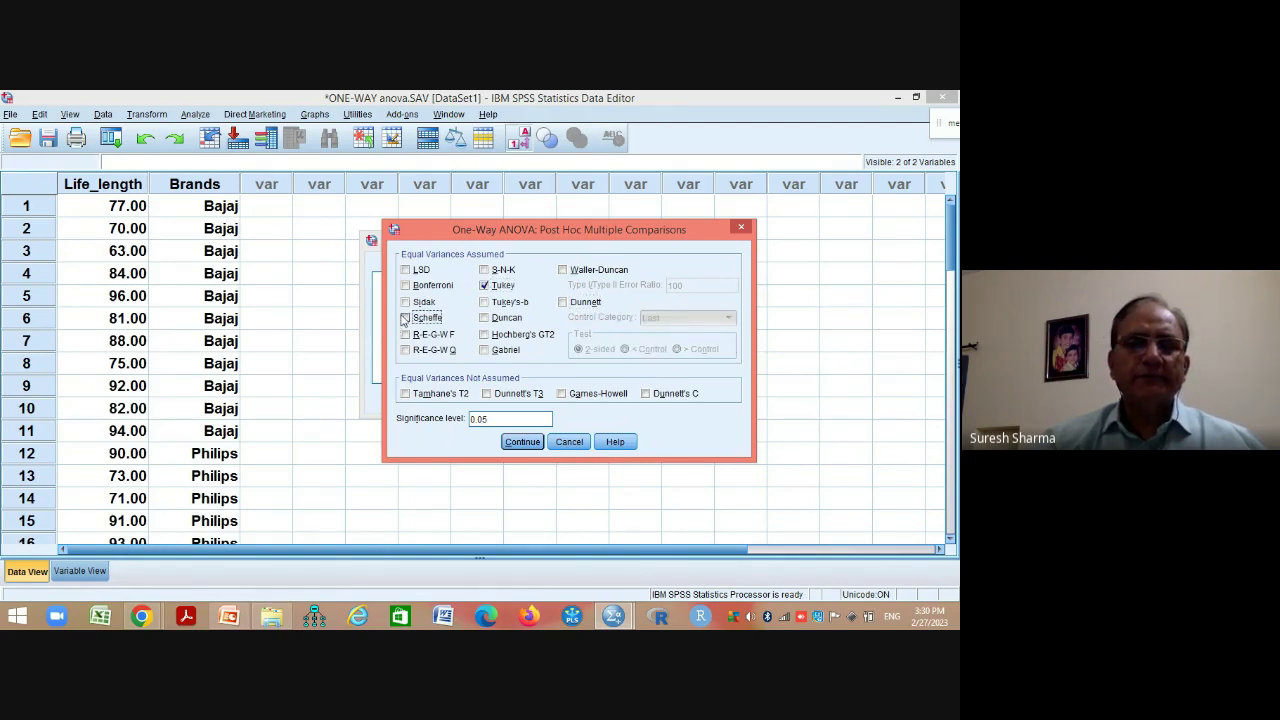
{"action": "left_click", "coordinate": [518, 442]}
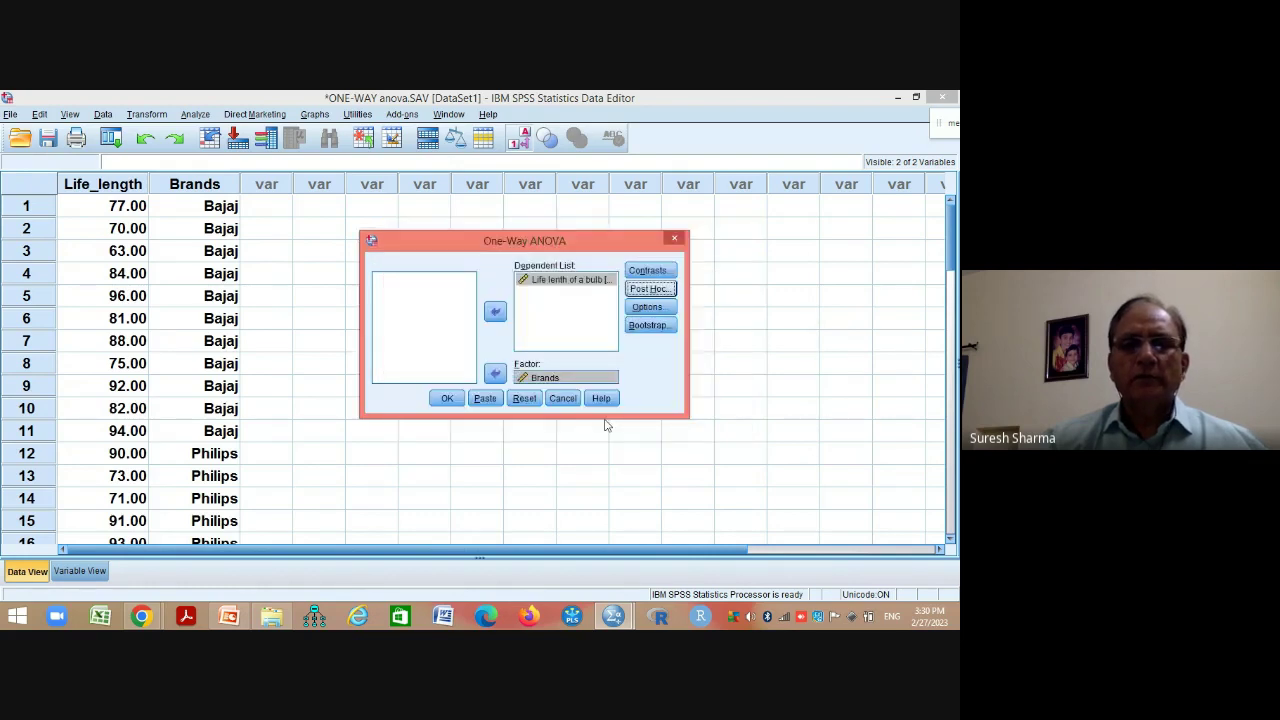
Include Descriptive statistics and a Means plot in the One-Way ANOVA options
{"action": "left_click", "coordinate": [655, 307]}
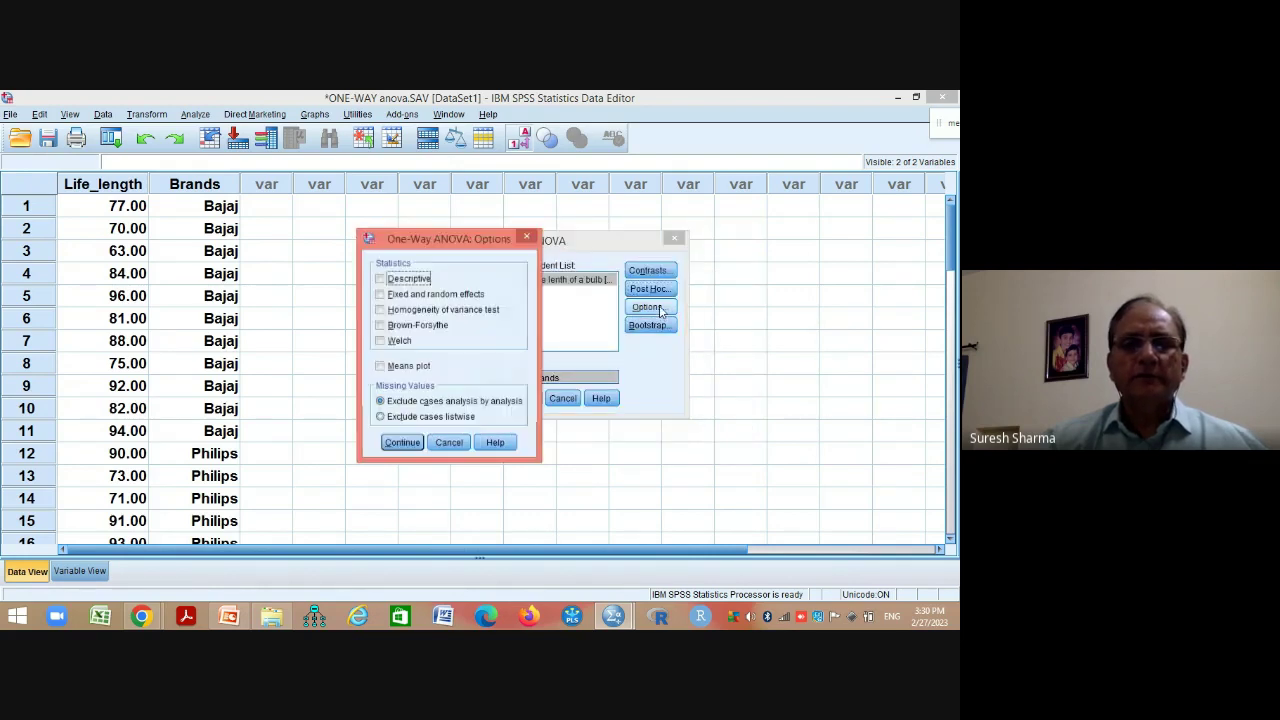
{"action": "left_click", "coordinate": [381, 366]}
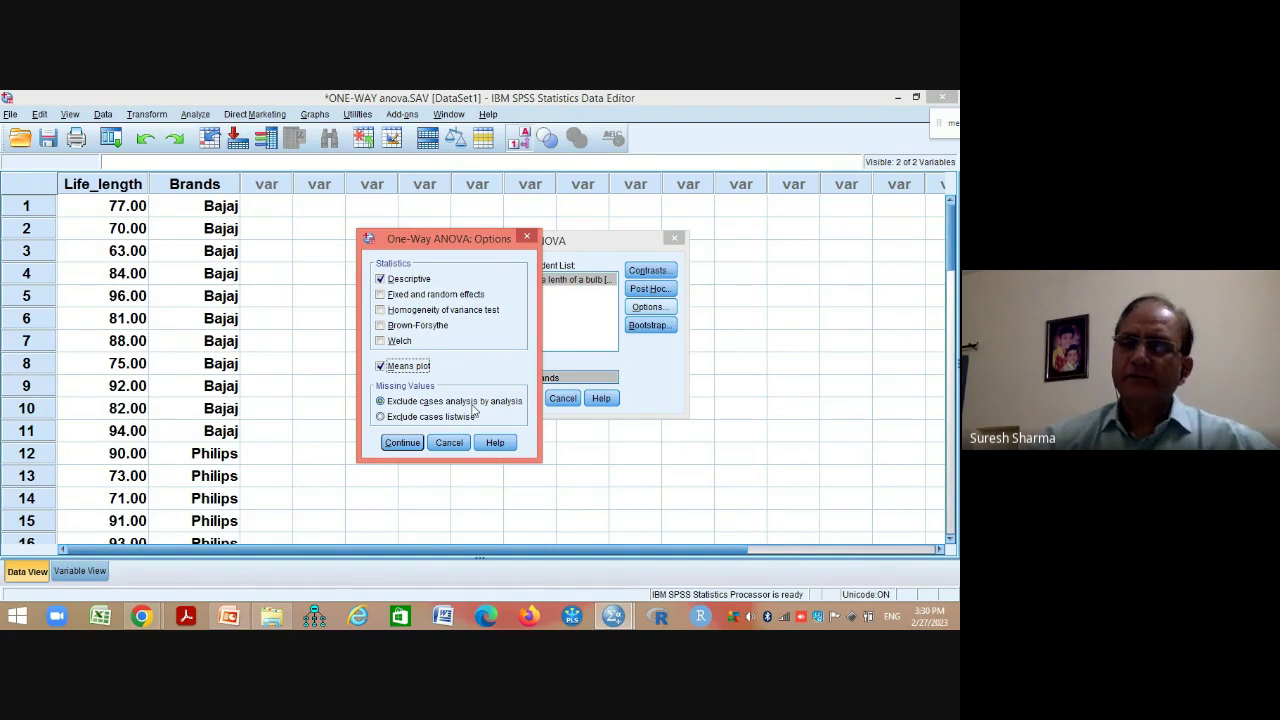
{"action": "left_click", "coordinate": [396, 445]}
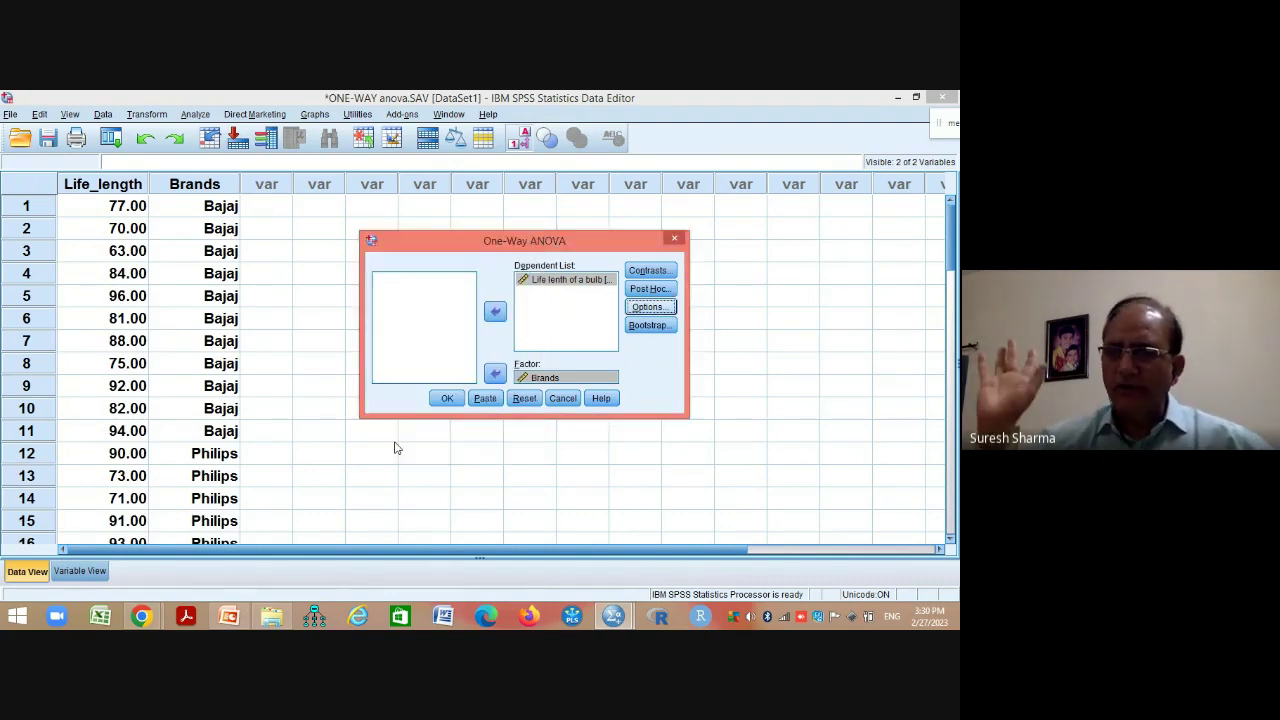
Run the one-way ANOVA of bulb life by Brands and review the Descriptives and ANOVA tables in the maximized output
{"action": "left_click", "coordinate": [447, 399]}
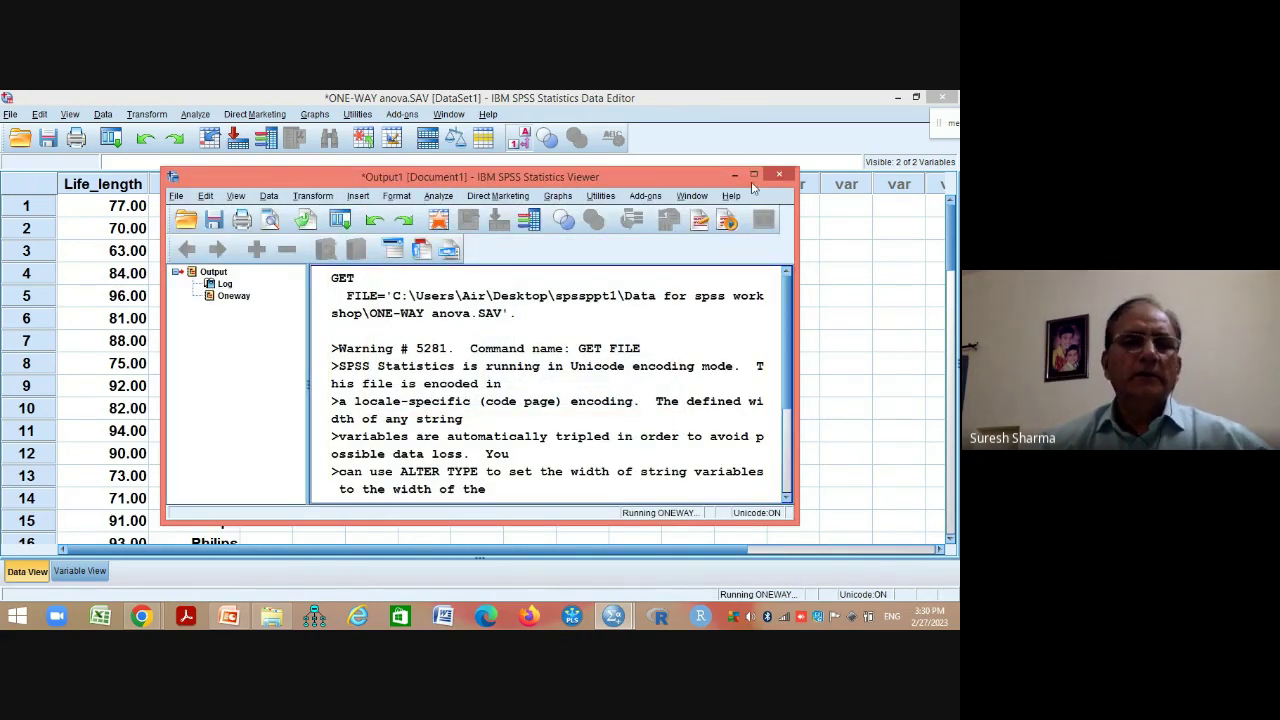
{"action": "left_click", "coordinate": [753, 176]}
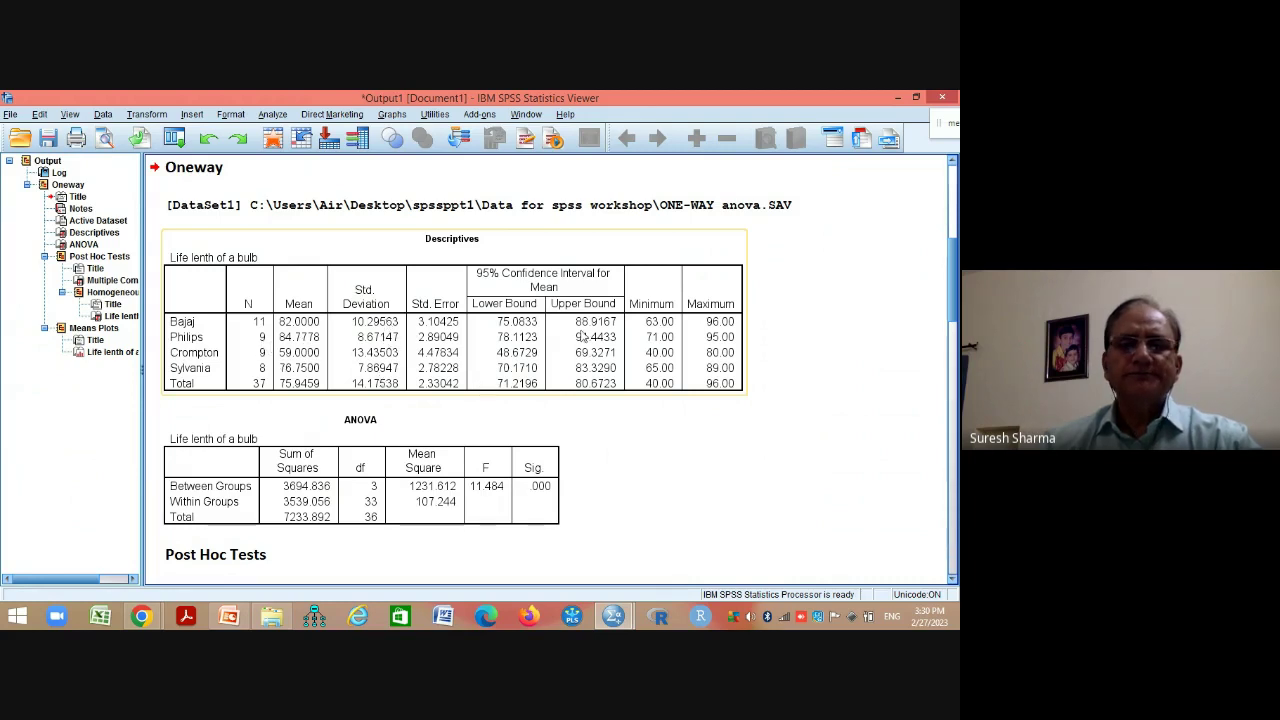
{"action": "scroll", "coordinate": [668, 345], "scroll_direction": "down", "scroll_amount": 3}
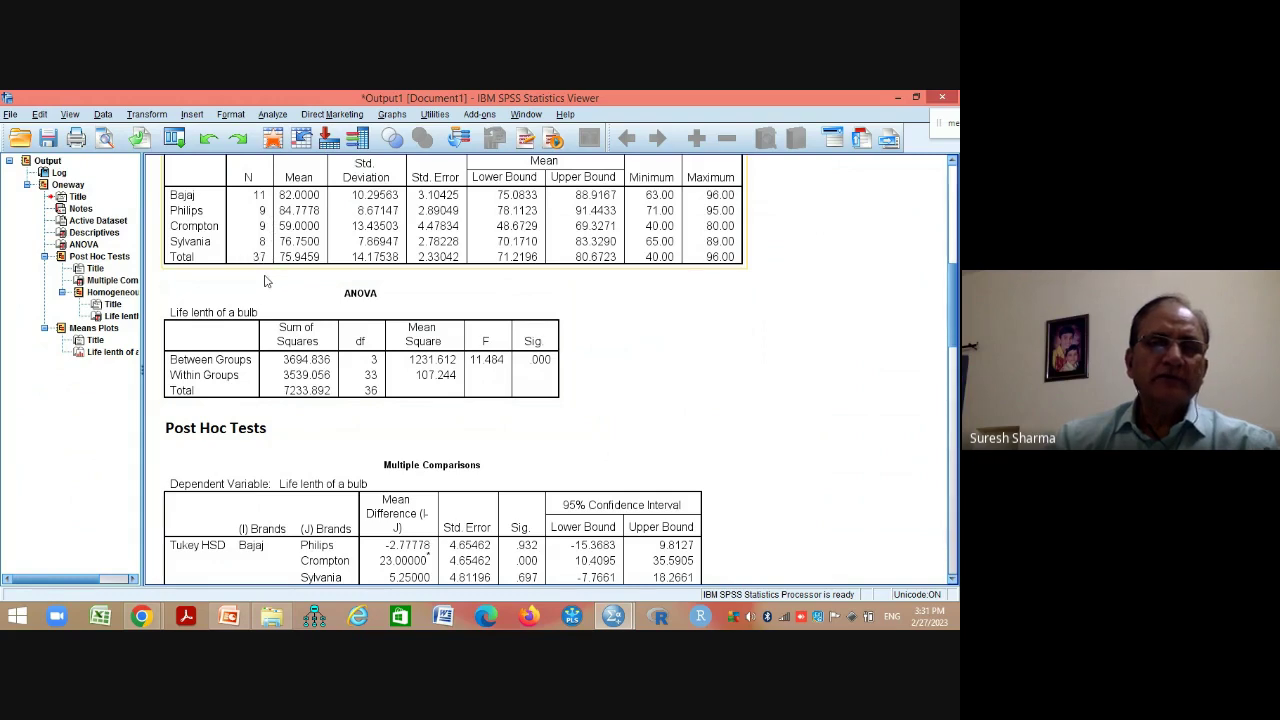
{"action": "scroll", "coordinate": [266, 281], "scroll_direction": "up", "scroll_amount": 1}
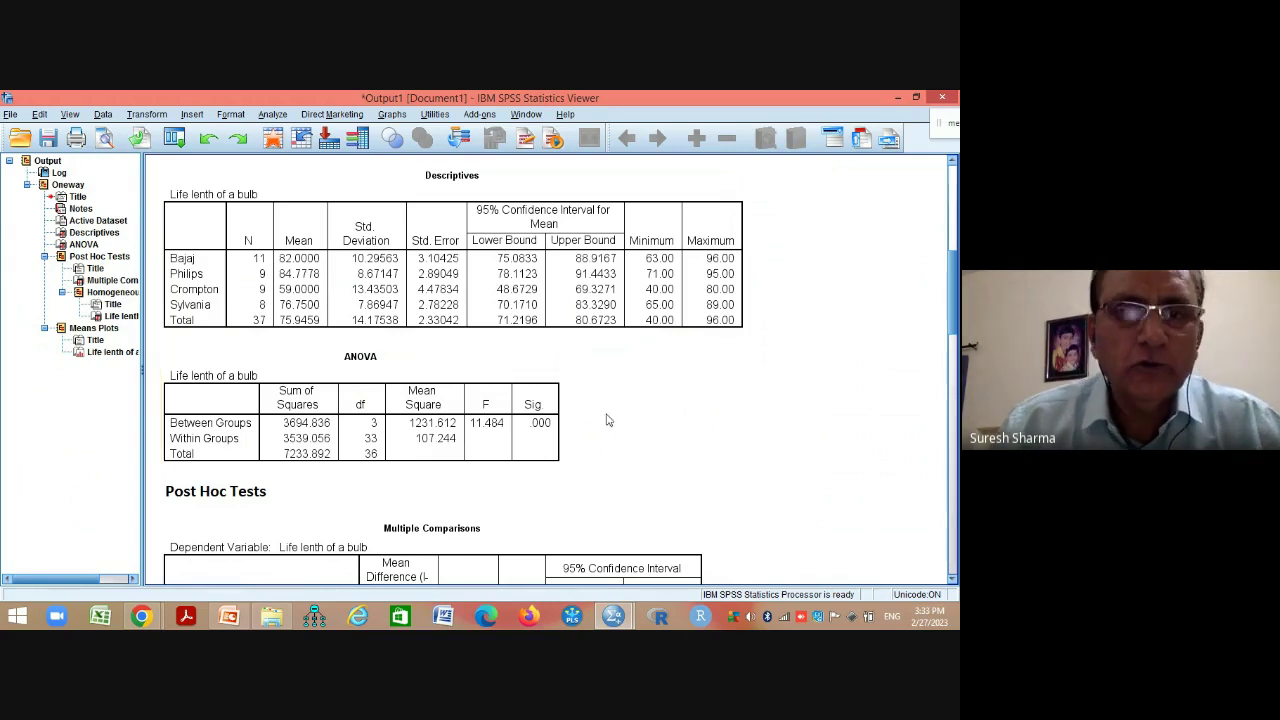
Examine the Multiple Comparisons table, comparing the Tukey HSD and Scheffe mean differences and significance values between the bulb brands
{"action": "scroll", "coordinate": [608, 418], "scroll_direction": "down", "scroll_amount": 5}
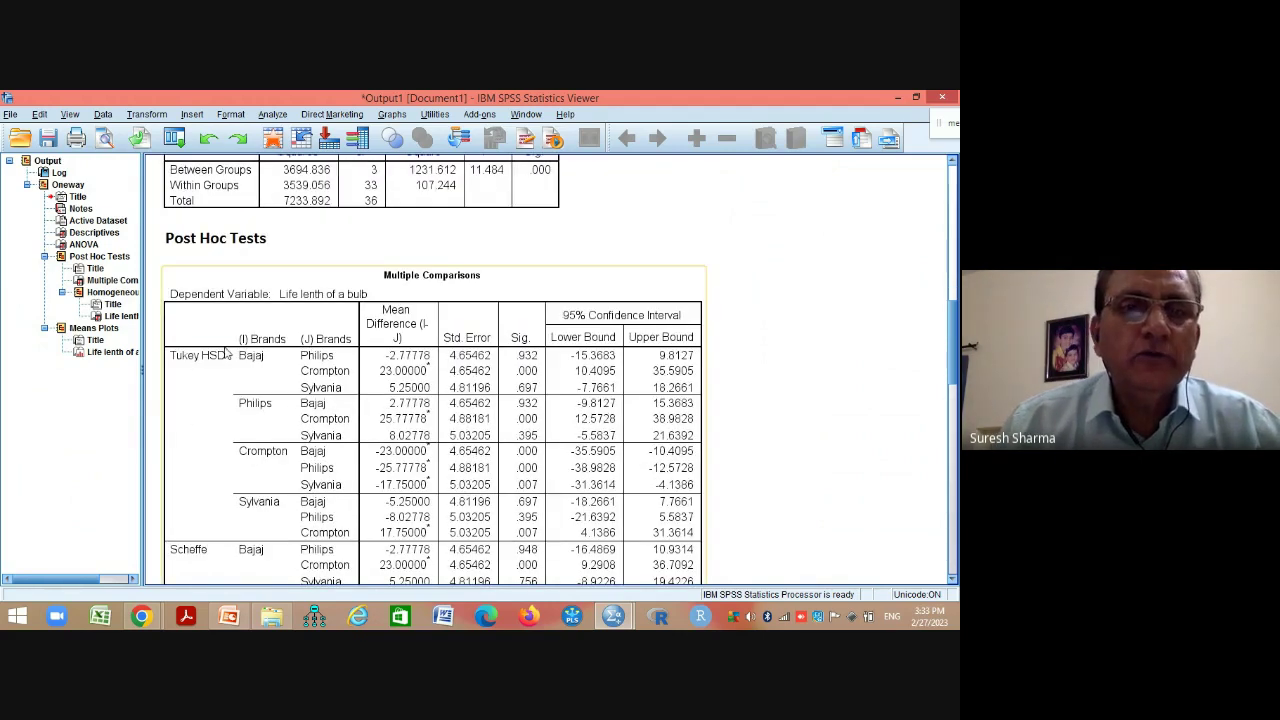
{"action": "scroll", "coordinate": [210, 480], "scroll_direction": "down", "scroll_amount": 1}
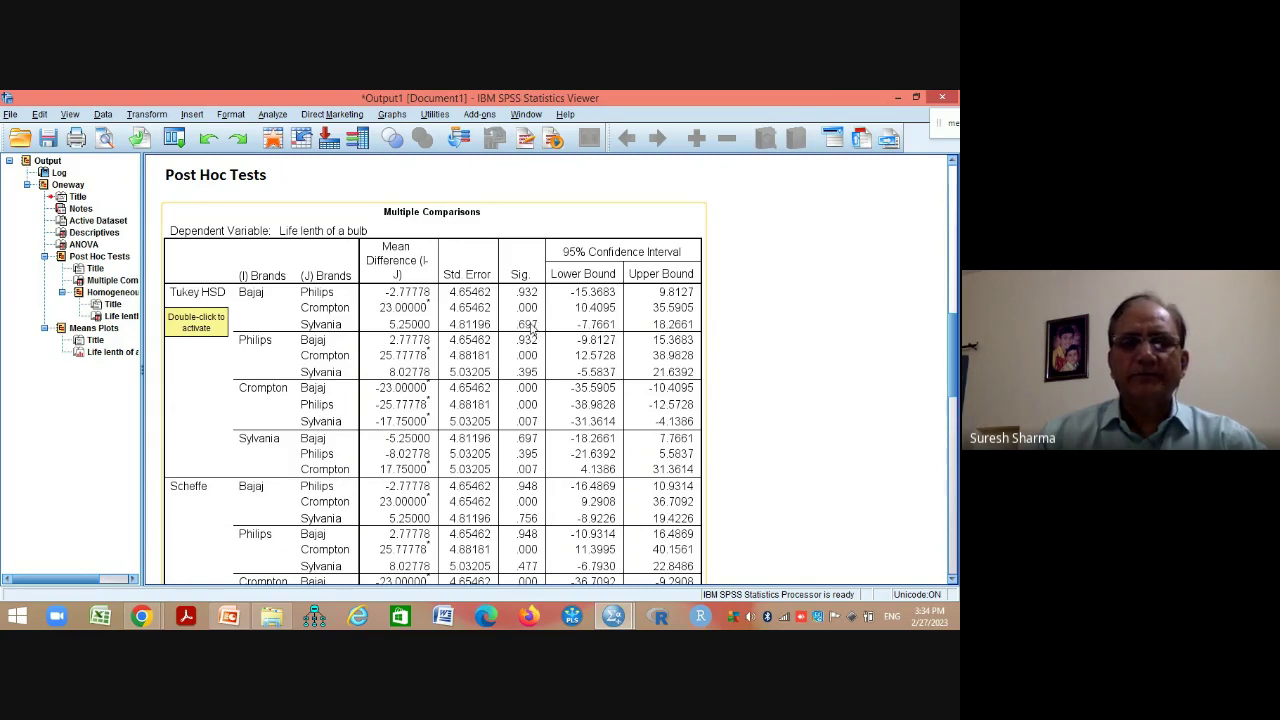
{"action": "scroll", "coordinate": [530, 330], "scroll_direction": "down", "scroll_amount": 3}
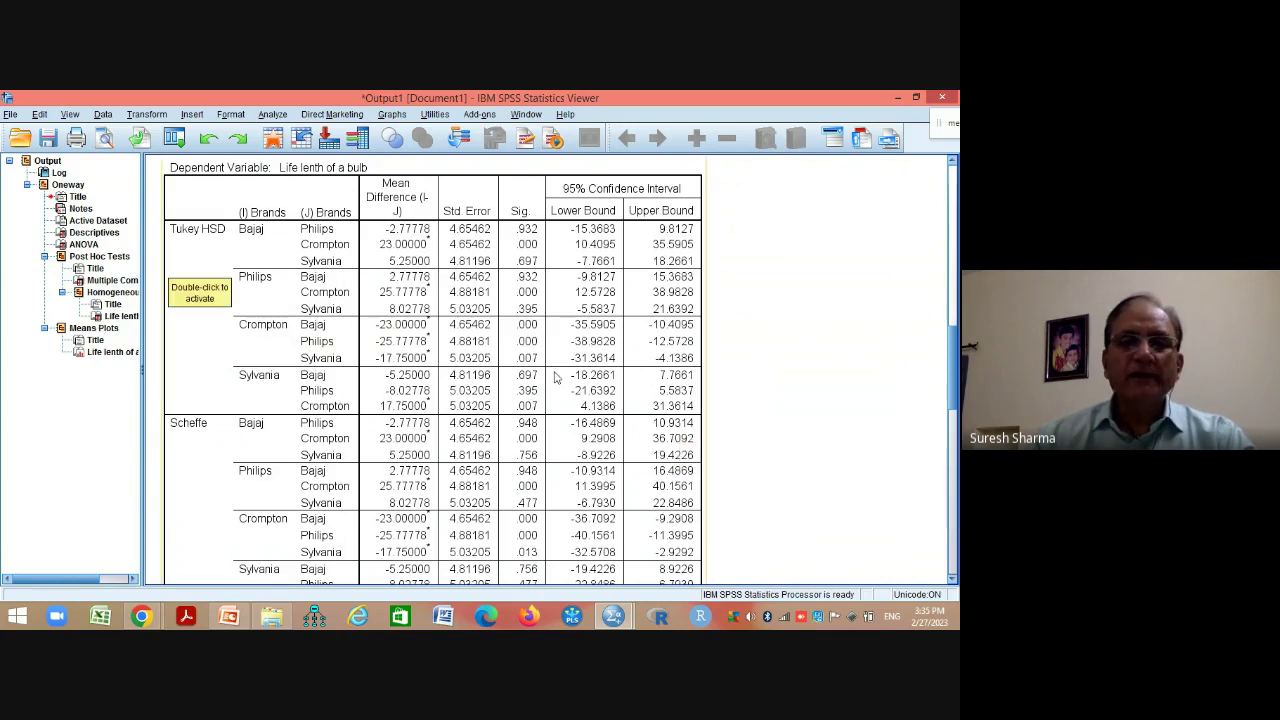
{"action": "scroll", "coordinate": [405, 428], "scroll_direction": "up", "scroll_amount": 5}
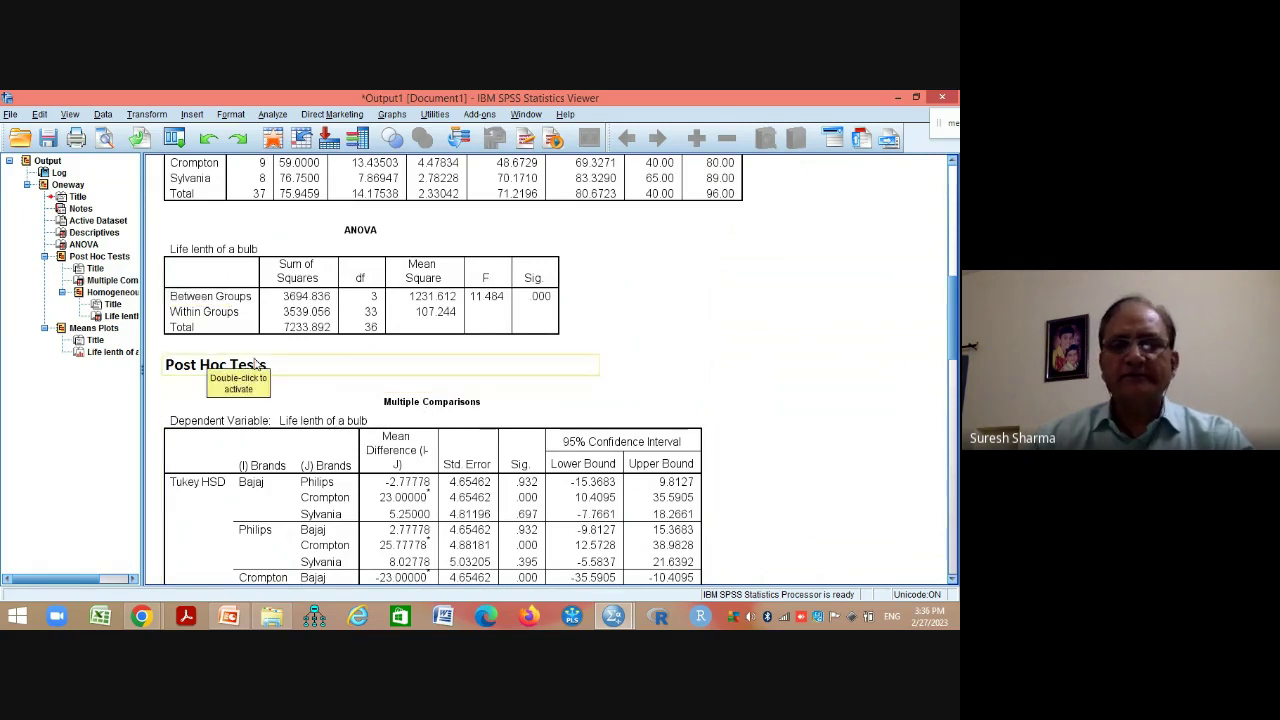
{"action": "scroll", "coordinate": [255, 366], "scroll_direction": "down", "scroll_amount": 3}
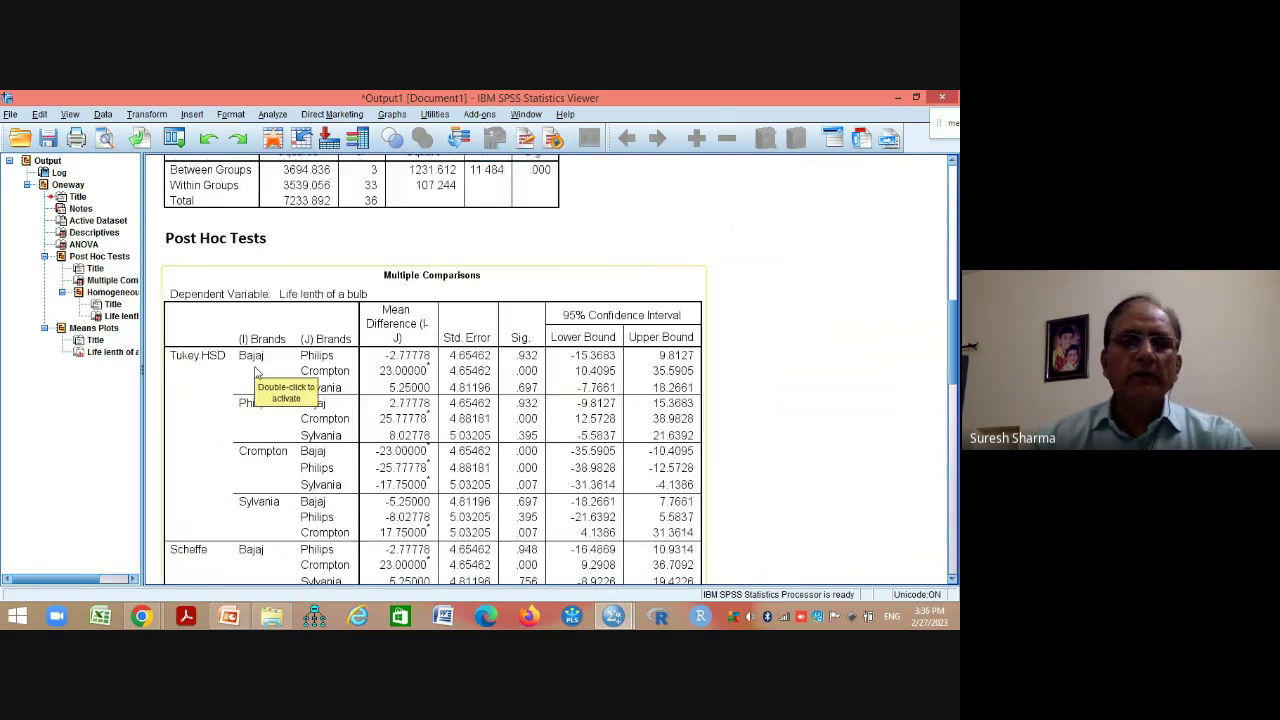
{"action": "scroll", "coordinate": [257, 372], "scroll_direction": "down", "scroll_amount": 2}
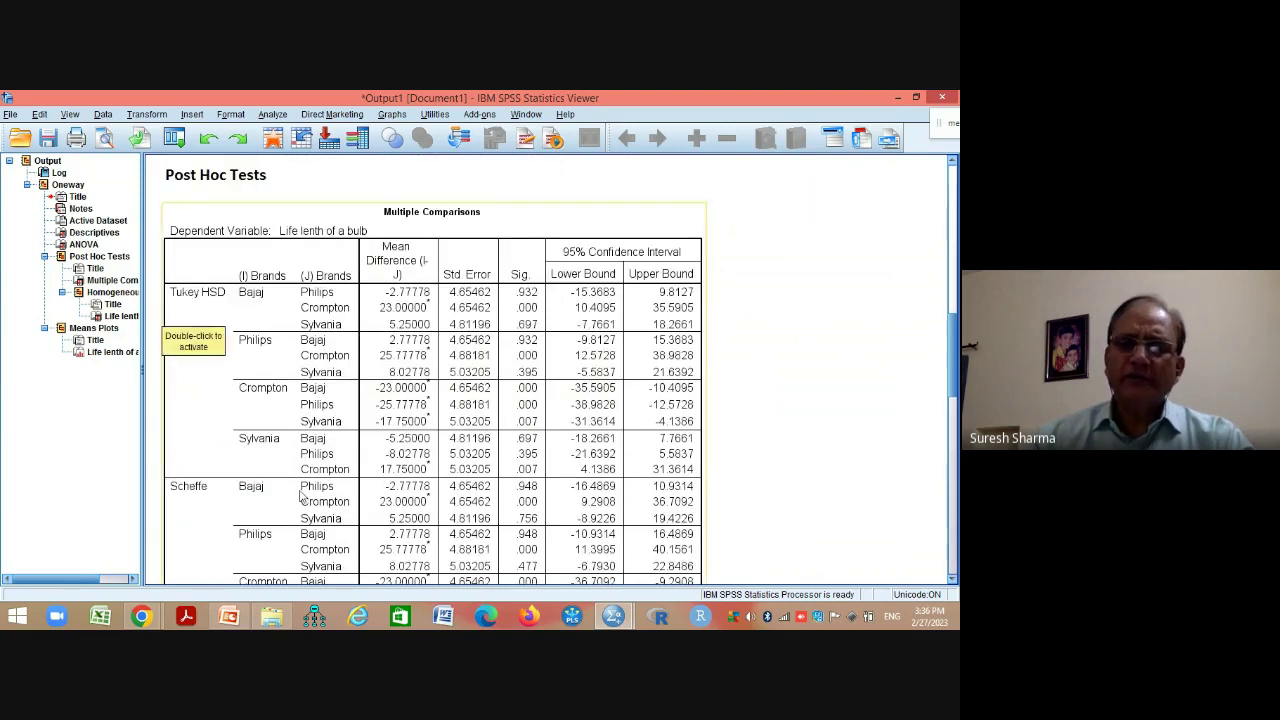
{"action": "scroll", "coordinate": [303, 485], "scroll_direction": "down", "scroll_amount": 3}
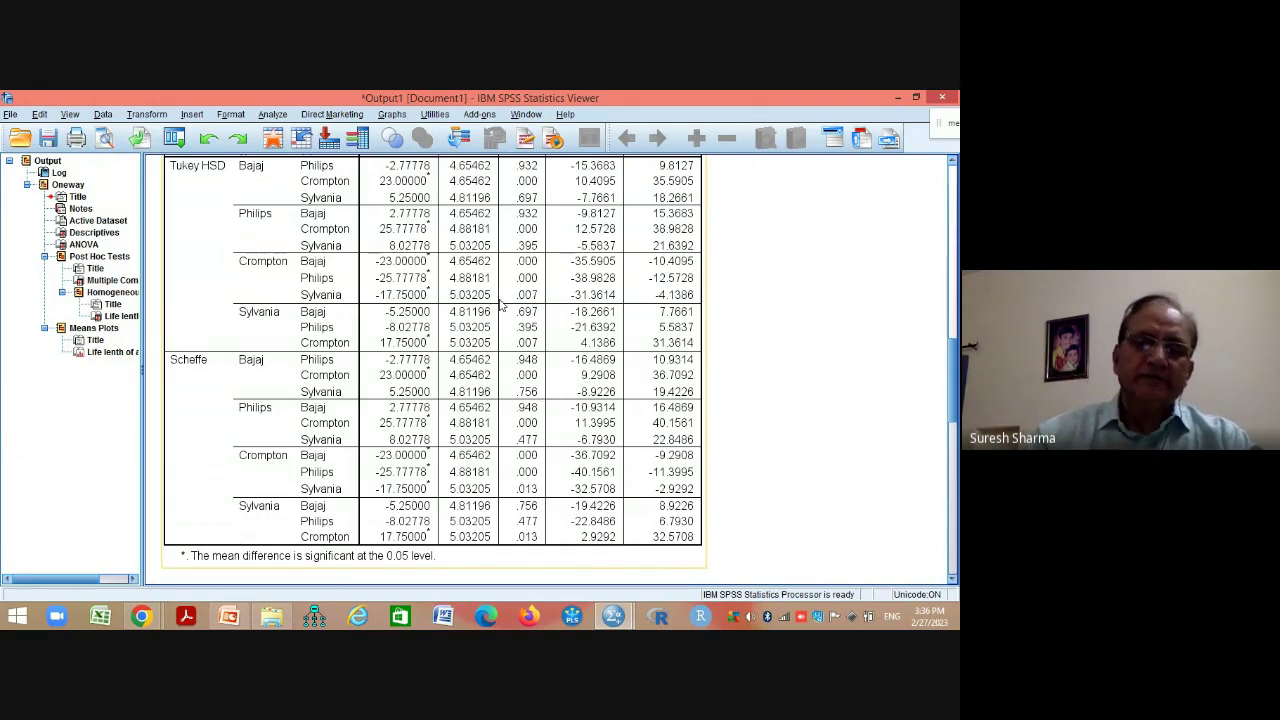
Examine the Homogeneous Subsets table to see how Tukey HSD and Scheffe group the four brands at alpha 0.05
{"action": "scroll", "coordinate": [572, 370], "scroll_direction": "down", "scroll_amount": 5}
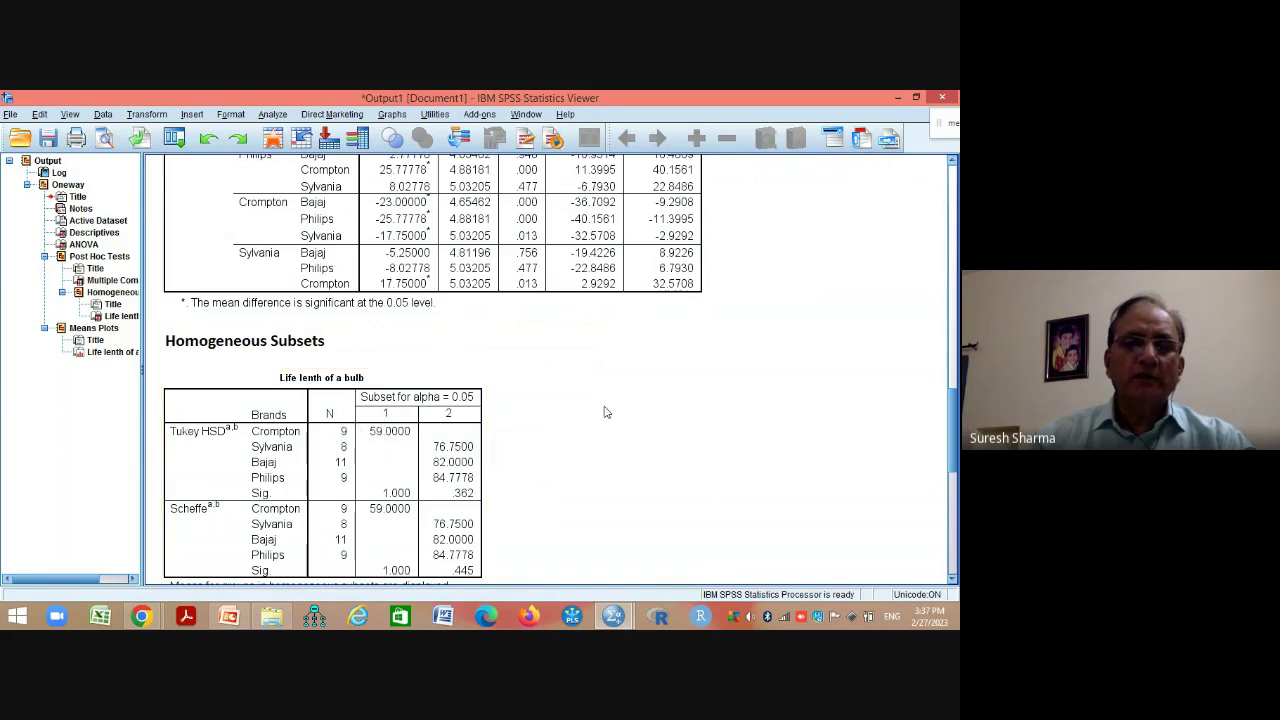
{"action": "scroll", "coordinate": [340, 467], "scroll_direction": "down", "scroll_amount": 1}
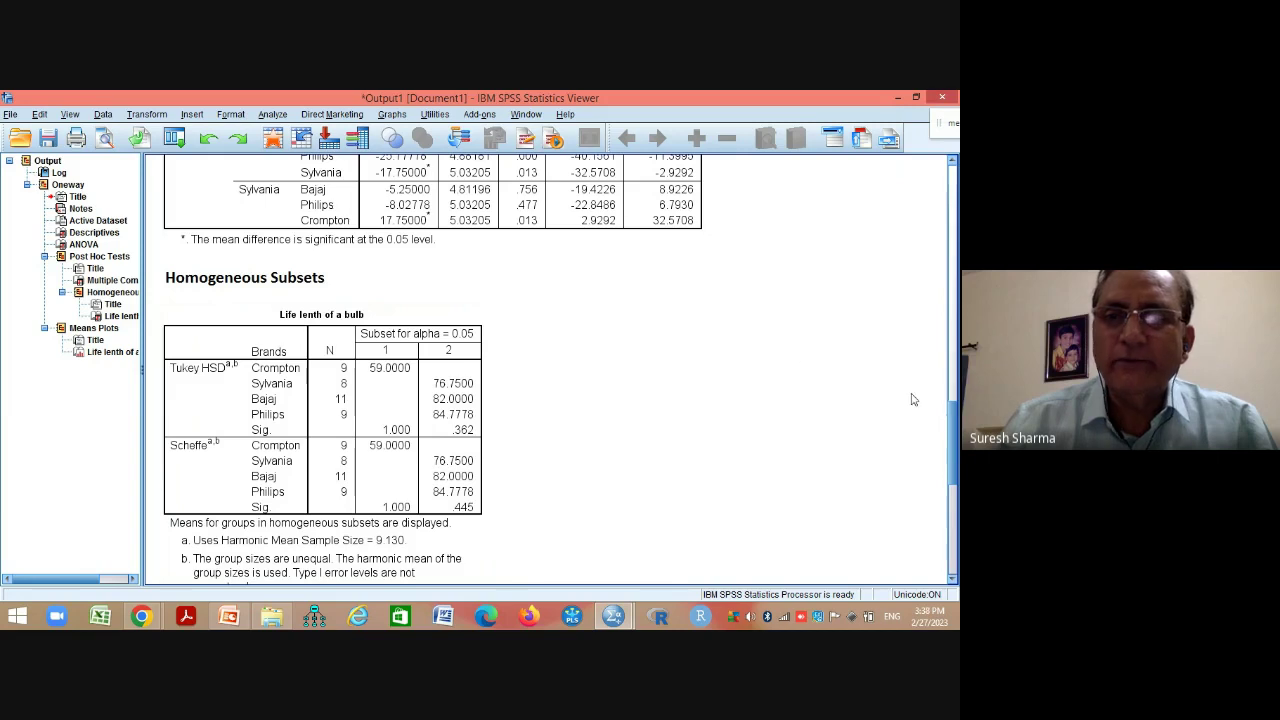
{"action": "scroll", "coordinate": [948, 418], "scroll_direction": "down", "scroll_amount": 2}
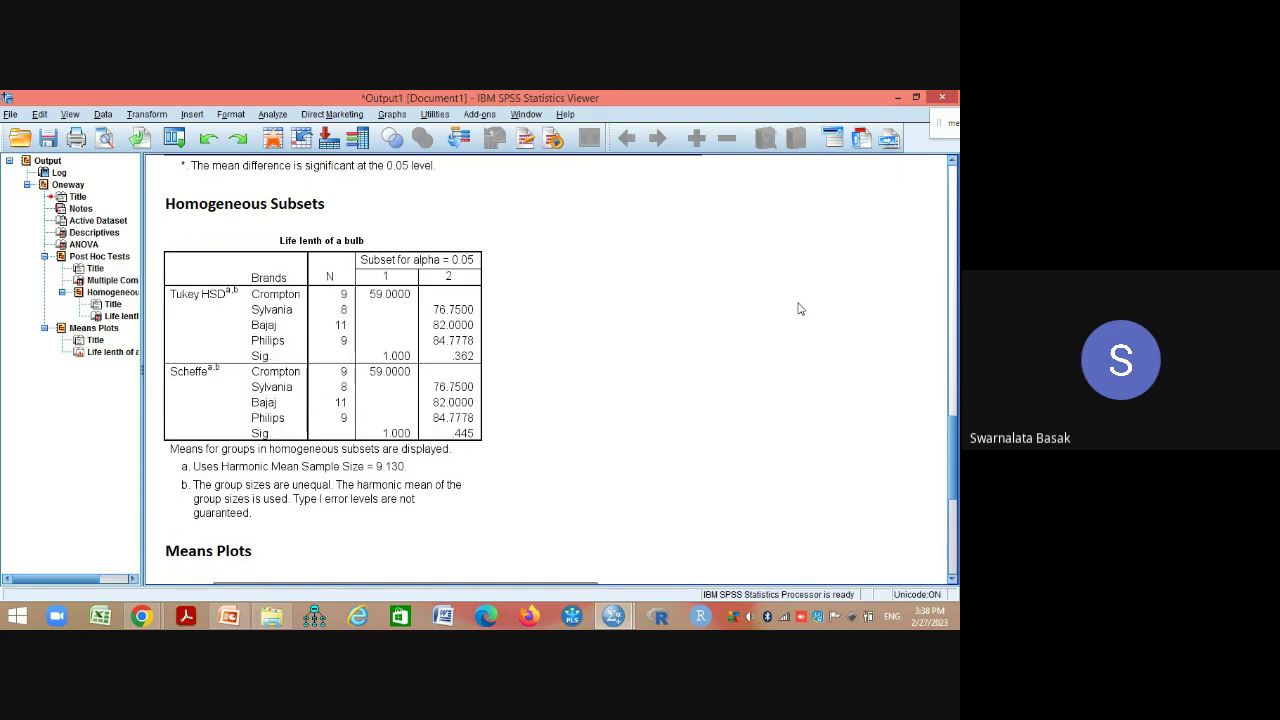
{"action": "left_click", "coordinate": [445, 335]}
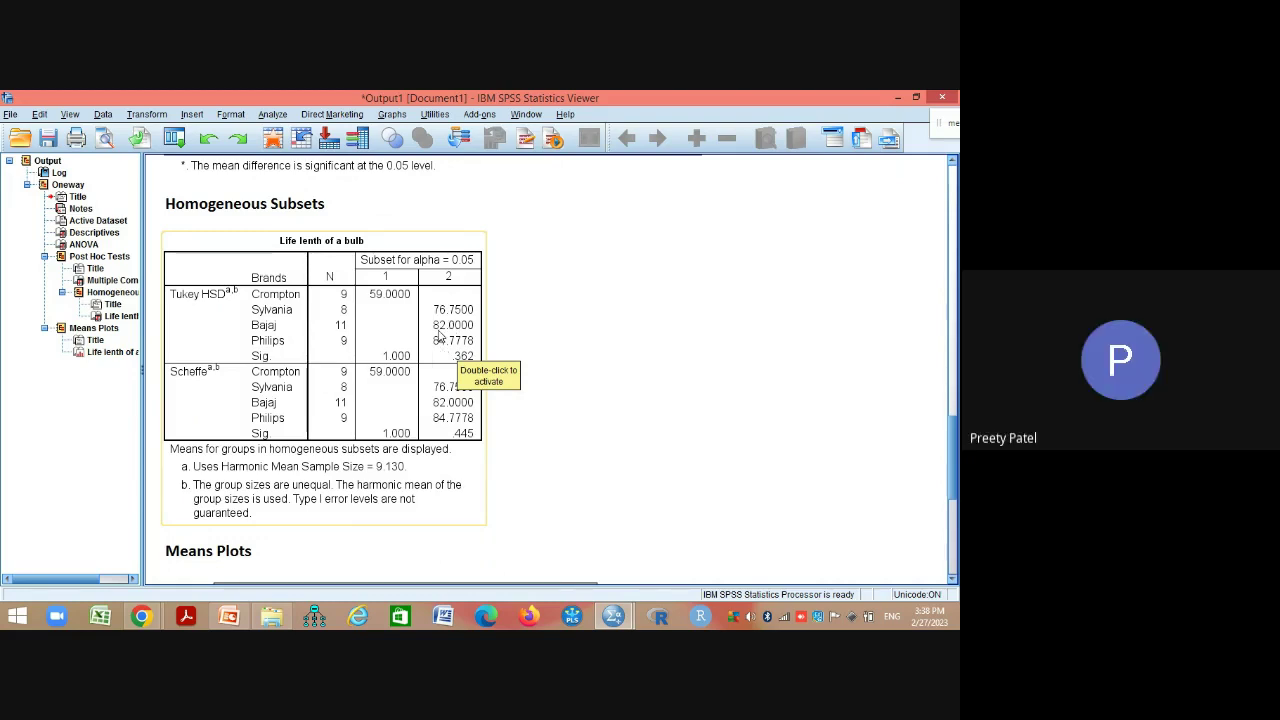
{"action": "left_click", "coordinate": [489, 341]}
{"action": "left_click", "coordinate": [466, 345]}
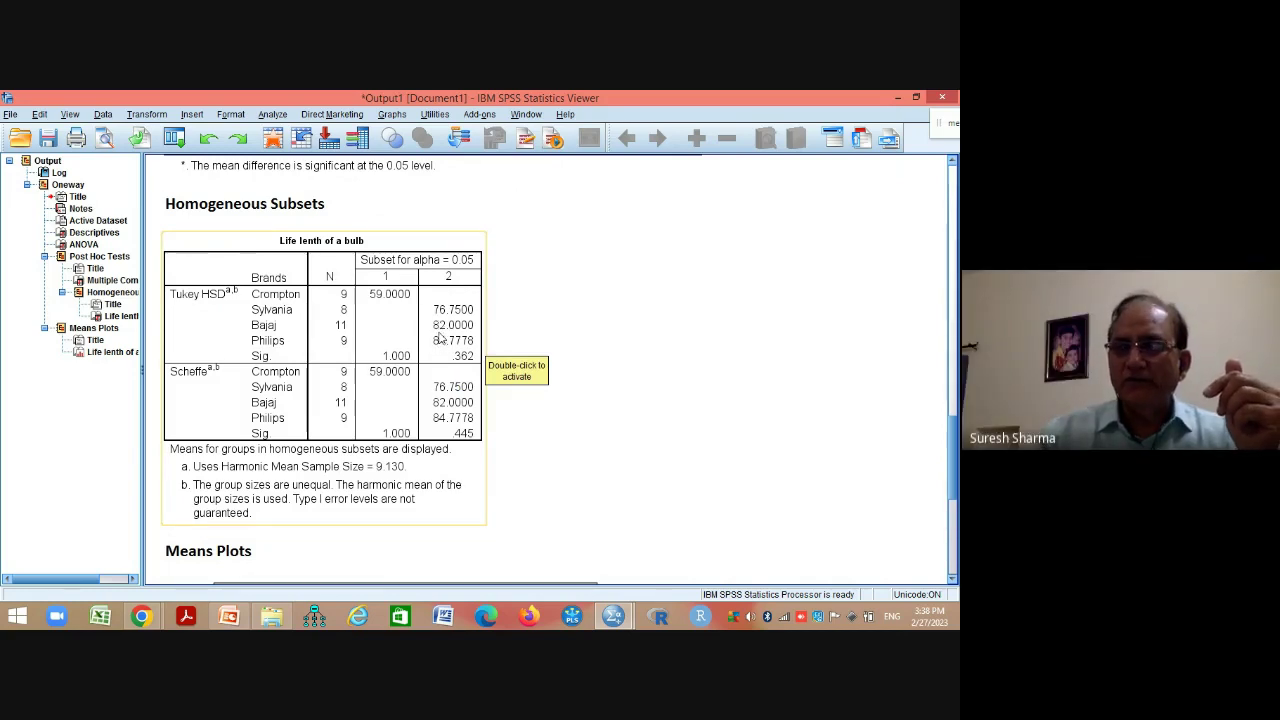
{"action": "left_click", "coordinate": [758, 291]}
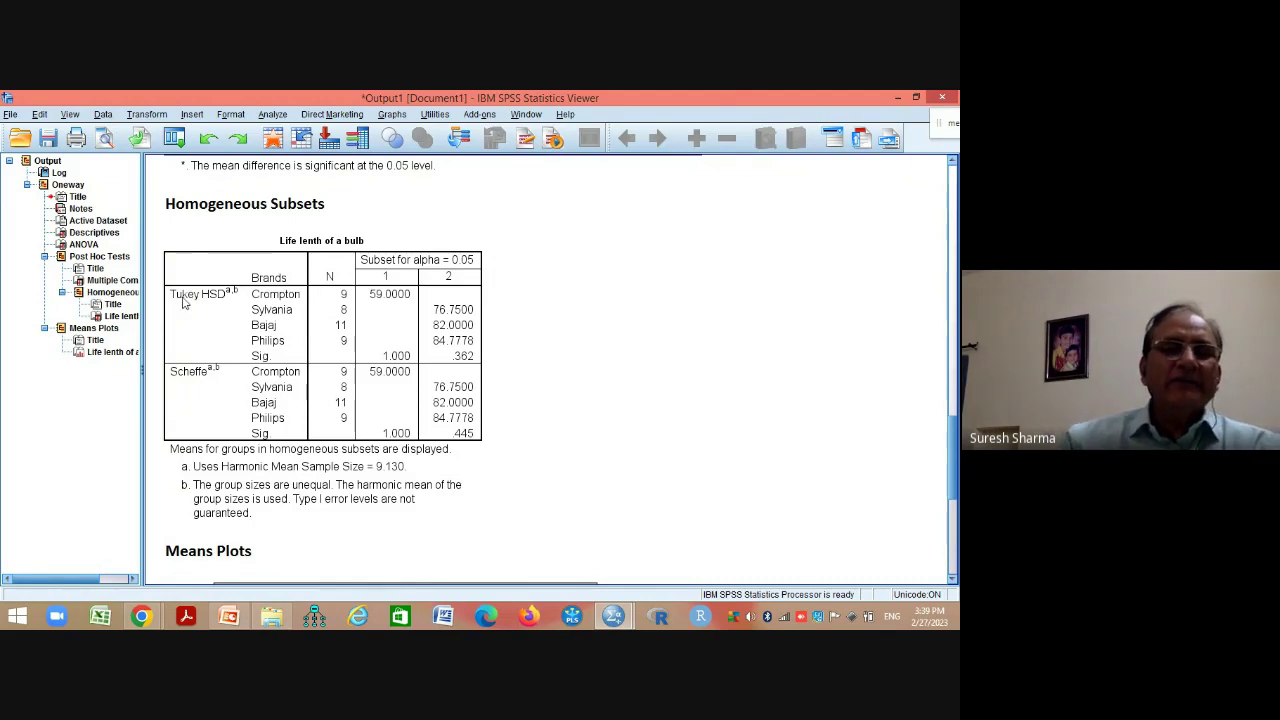
{"action": "left_click", "coordinate": [316, 482]}
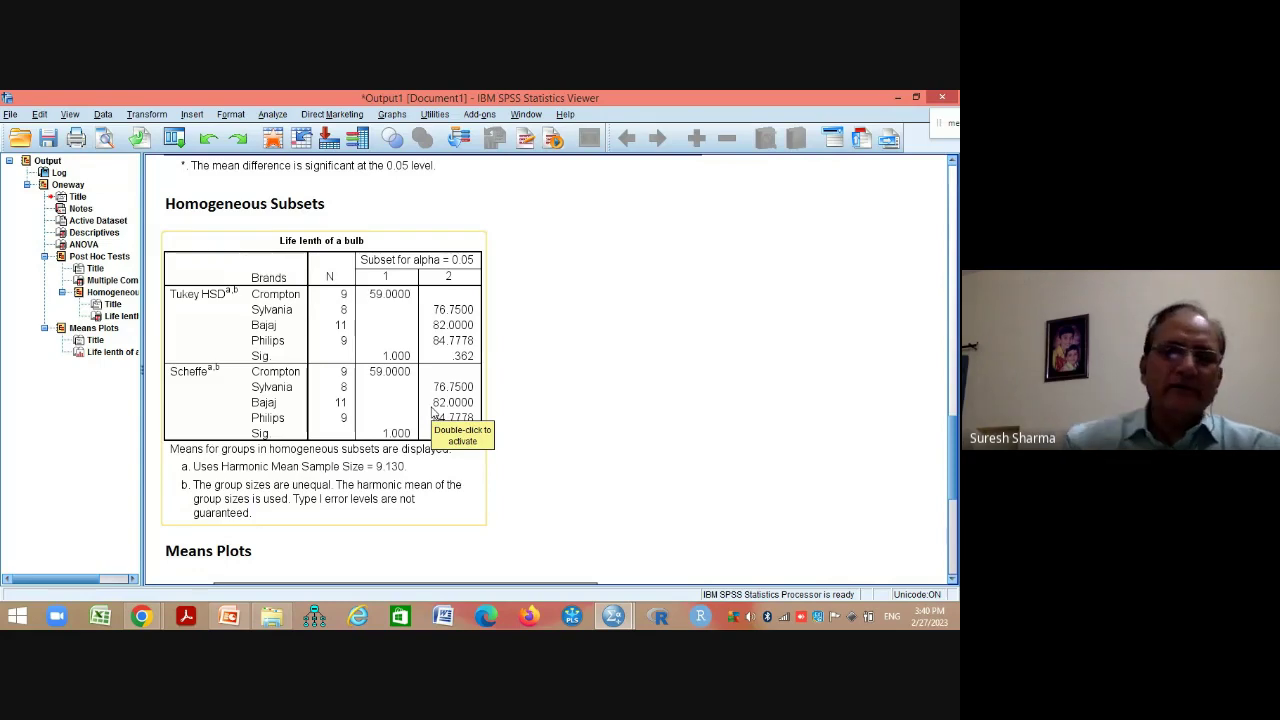
{"action": "left_click", "coordinate": [706, 337]}
Examine the Means Plot of bulb life across the Bajaj, Philips, Crompton and Sylvania brands
{"action": "scroll", "coordinate": [706, 337], "scroll_direction": "down", "scroll_amount": 5}
{"action": "left_click", "coordinate": [363, 277]}
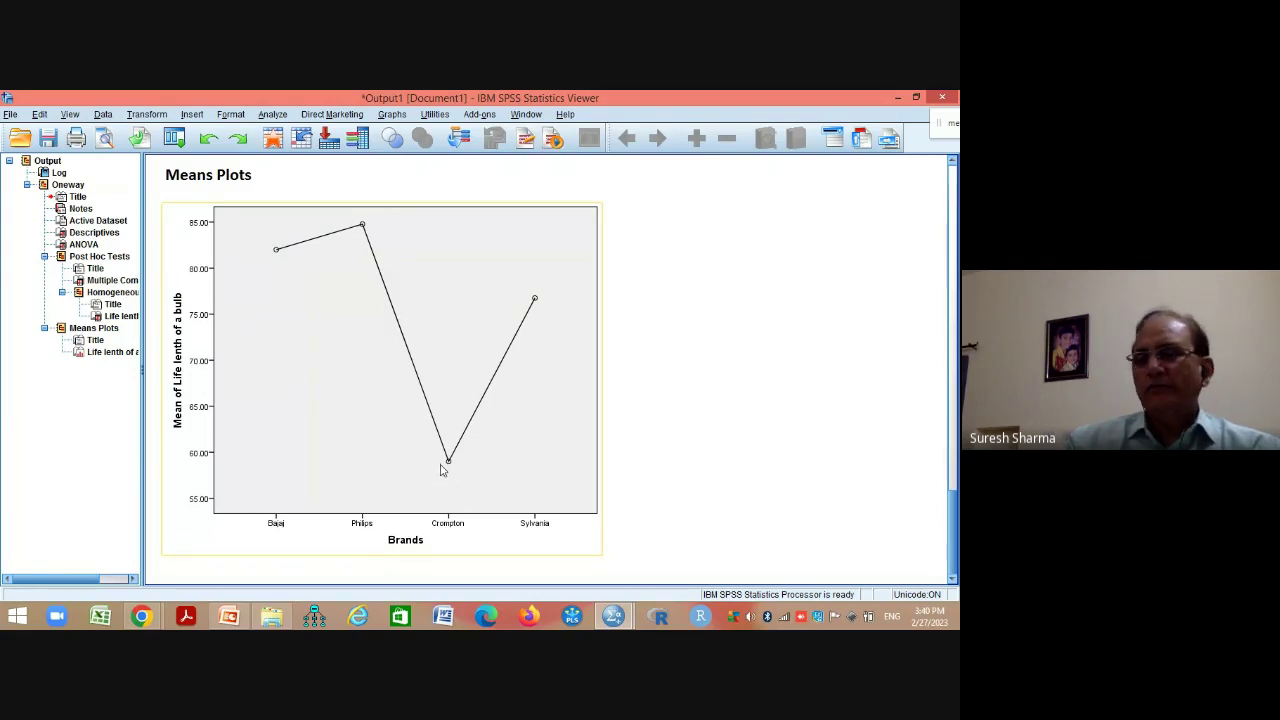
{"action": "left_click", "coordinate": [715, 428]}
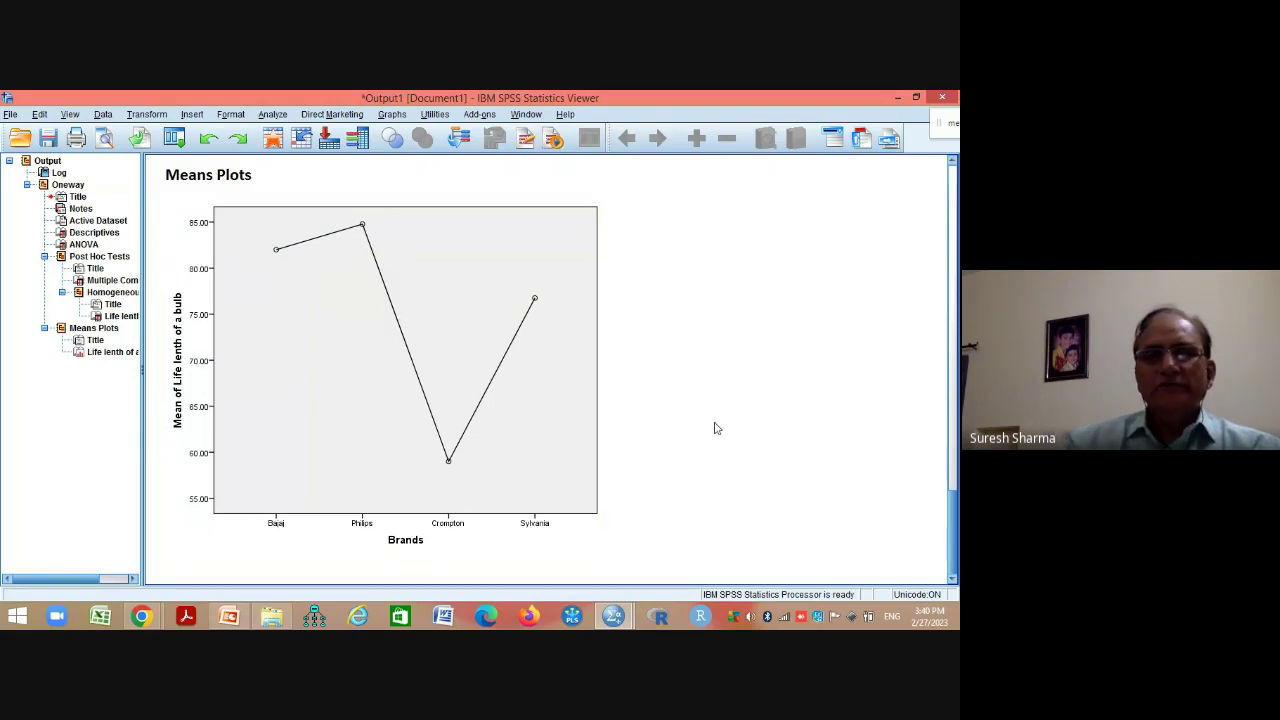
Return to the start of the output and close the output document without saving its contents
{"action": "scroll", "coordinate": [715, 428], "scroll_direction": "up", "scroll_amount": 15}
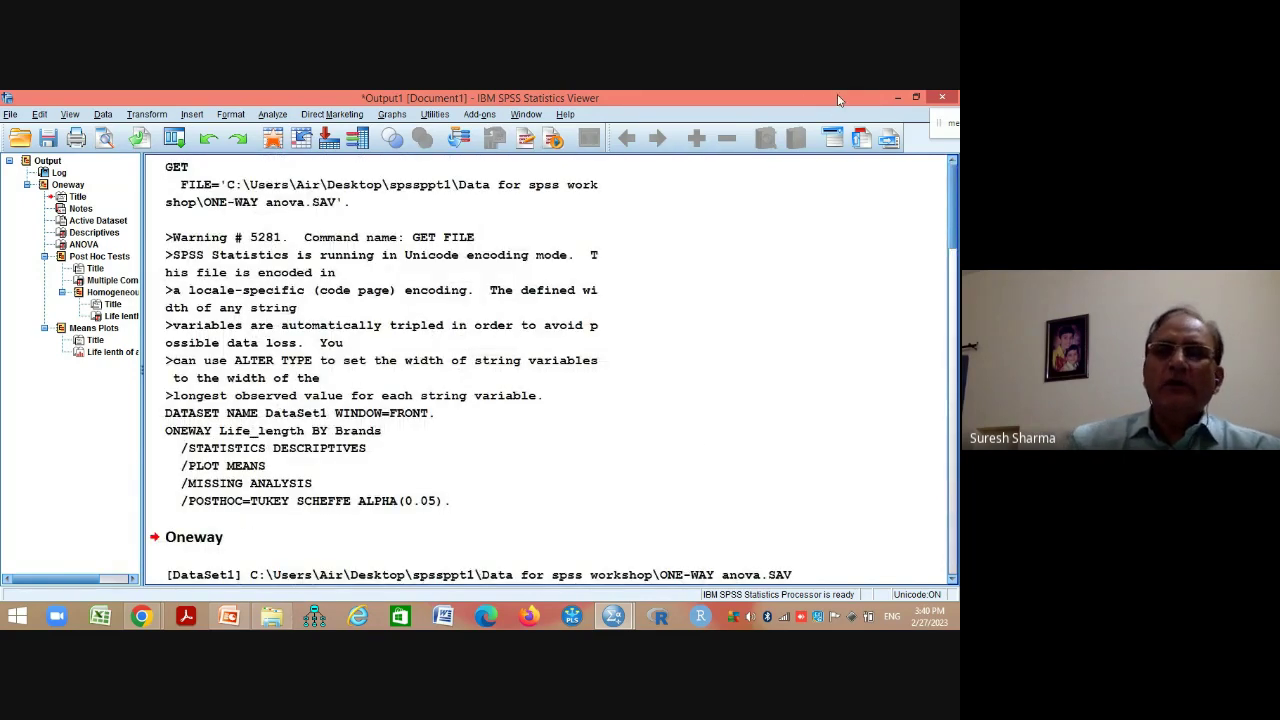
{"action": "left_click_drag", "start_coordinate": [838, 100], "coordinate": [736, 164]}
{"action": "left_click", "coordinate": [851, 155]}
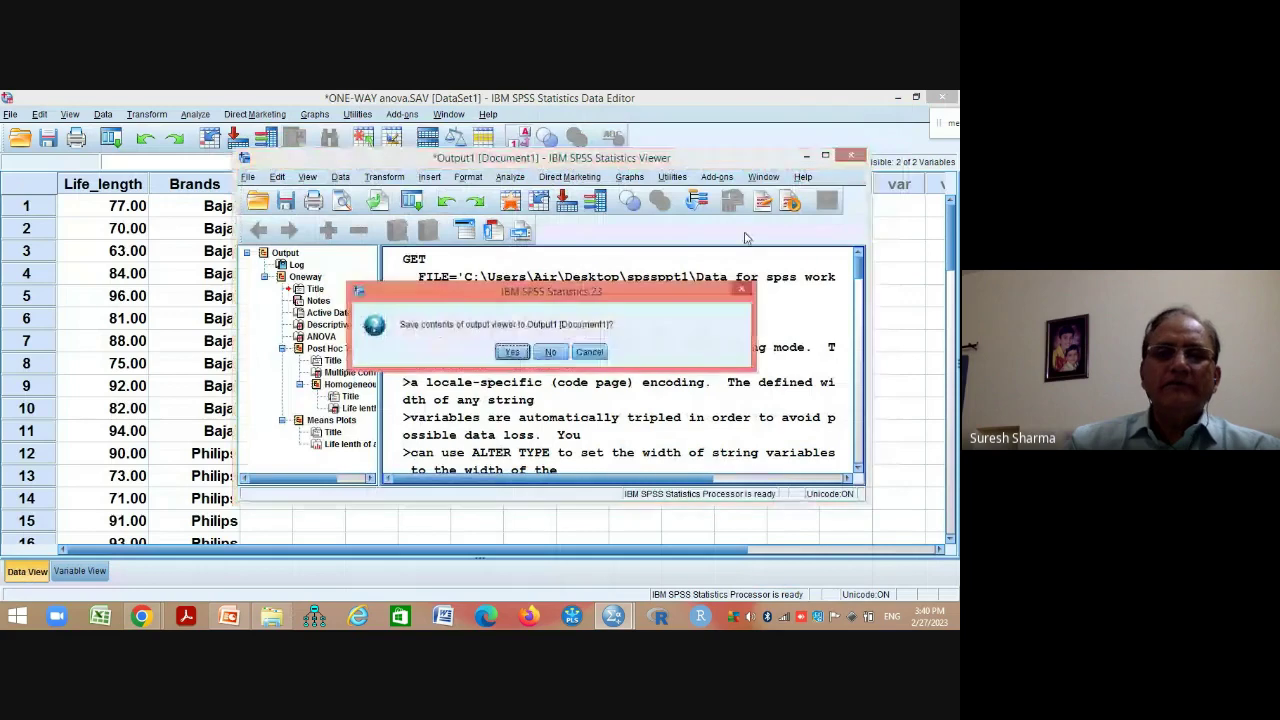
{"action": "left_click", "coordinate": [551, 352]}
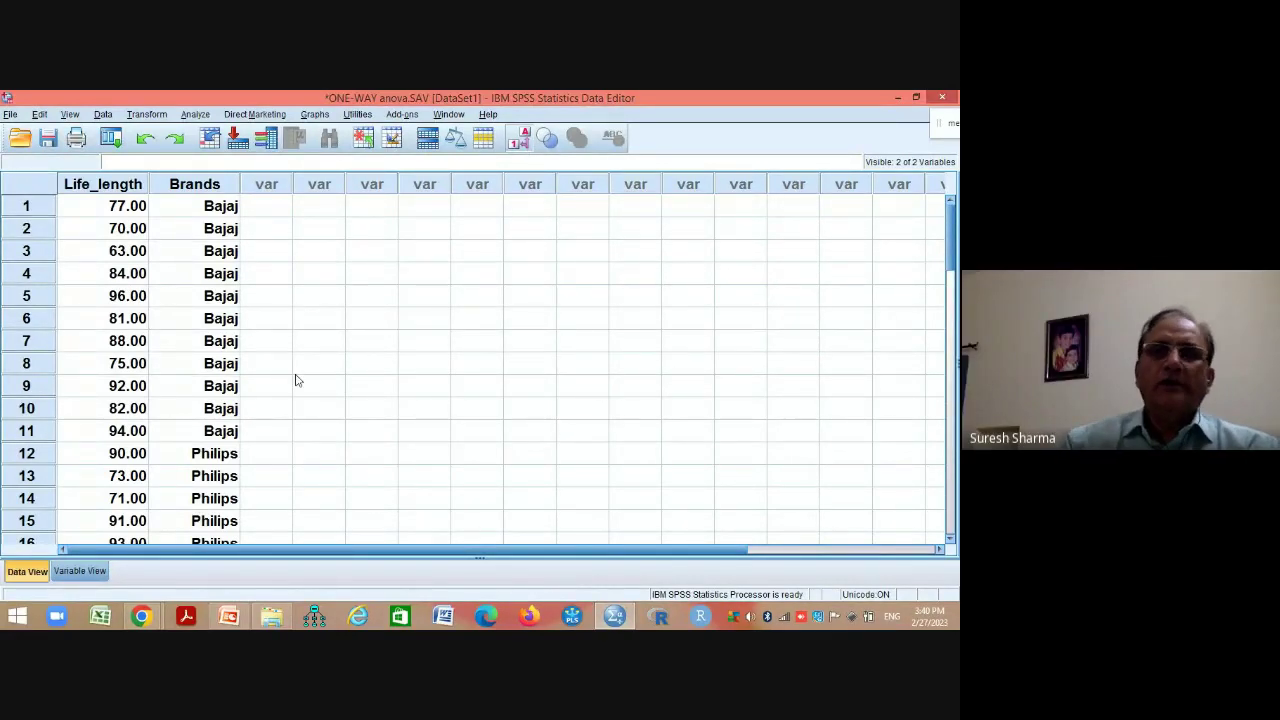
Close the ONE-WAY anova data file and exit SPSS to return to the PowerPoint workshop slides
{"action": "double_click", "coordinate": [711, 95]}
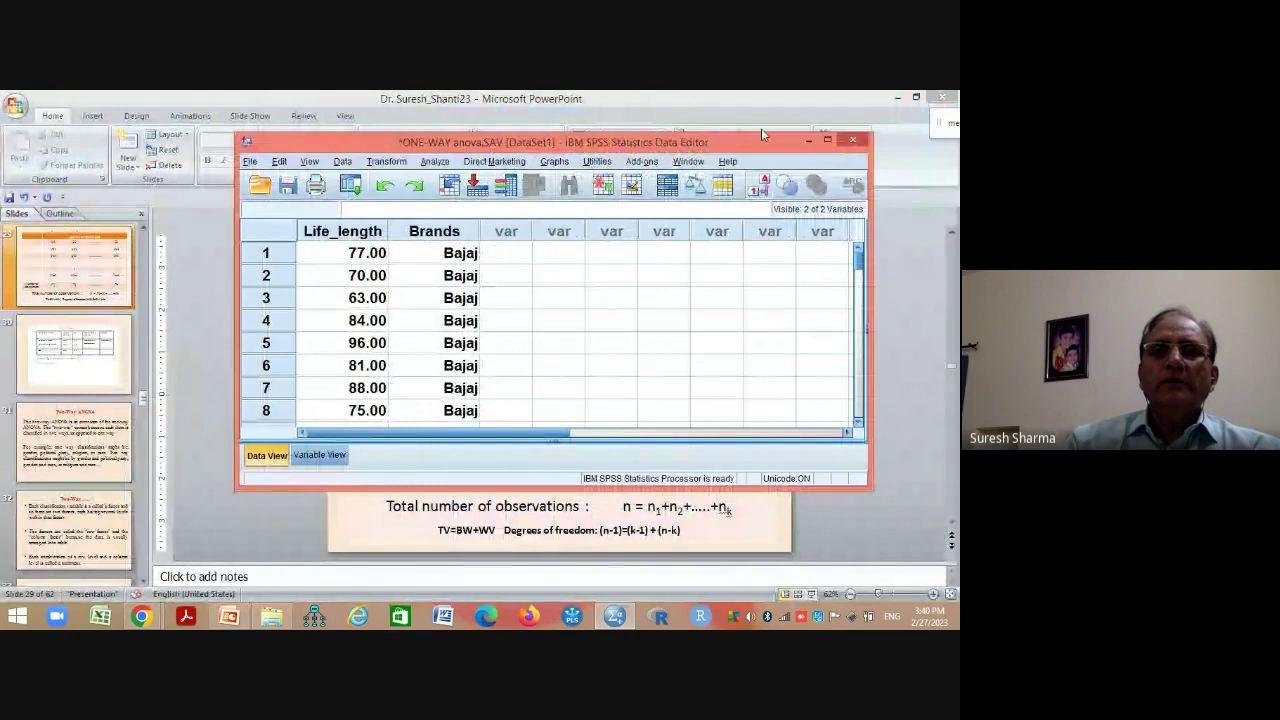
{"action": "left_click", "coordinate": [851, 143]}
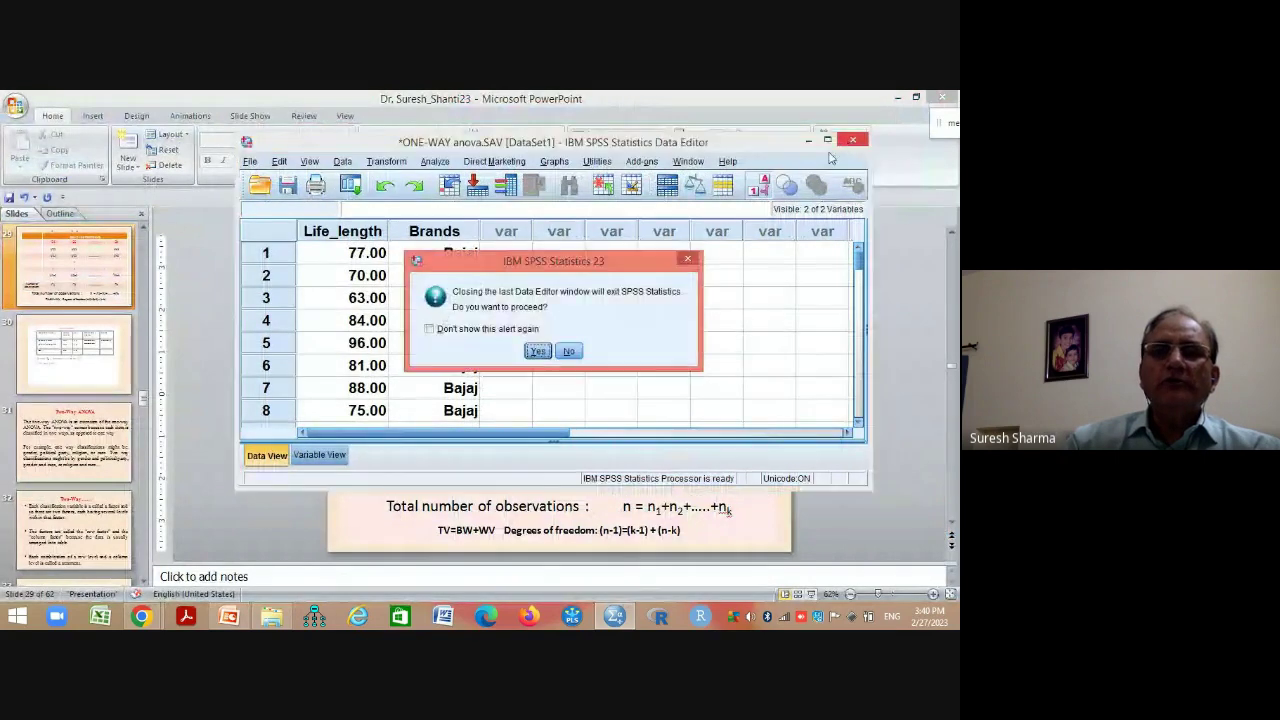
{"action": "left_click", "coordinate": [540, 350]}
{"action": "left_click", "coordinate": [548, 356]}
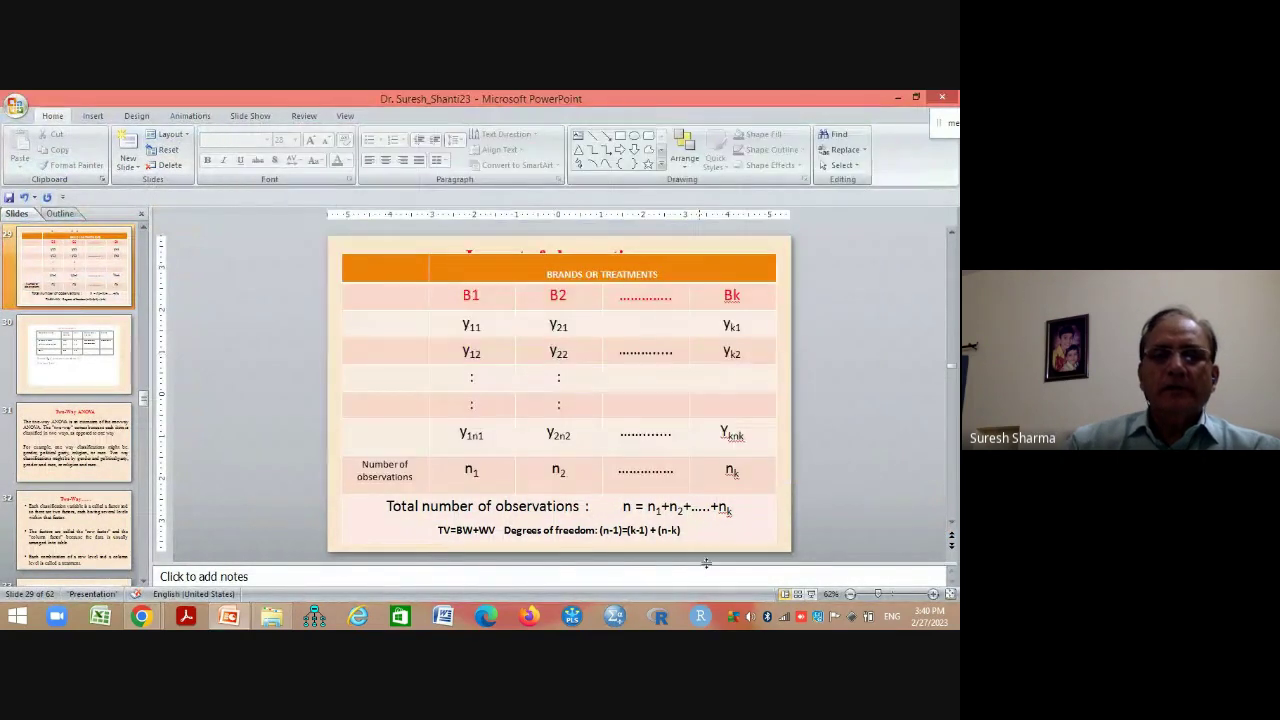